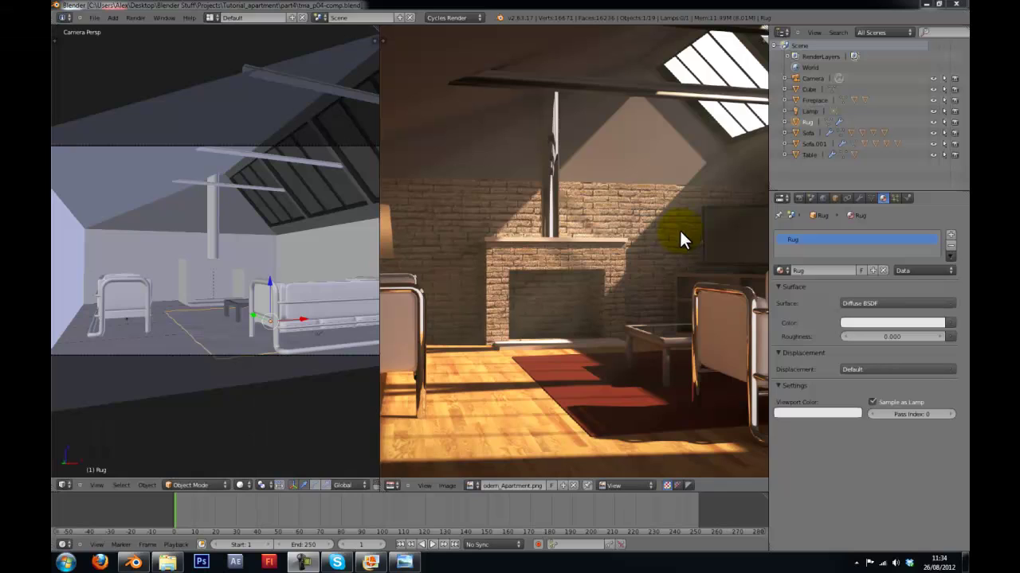
Examine the finished apartment render in an enlarged image view, focusing on the television, cabinet and sofa area
{"action": "key", "text": "shift+space"}
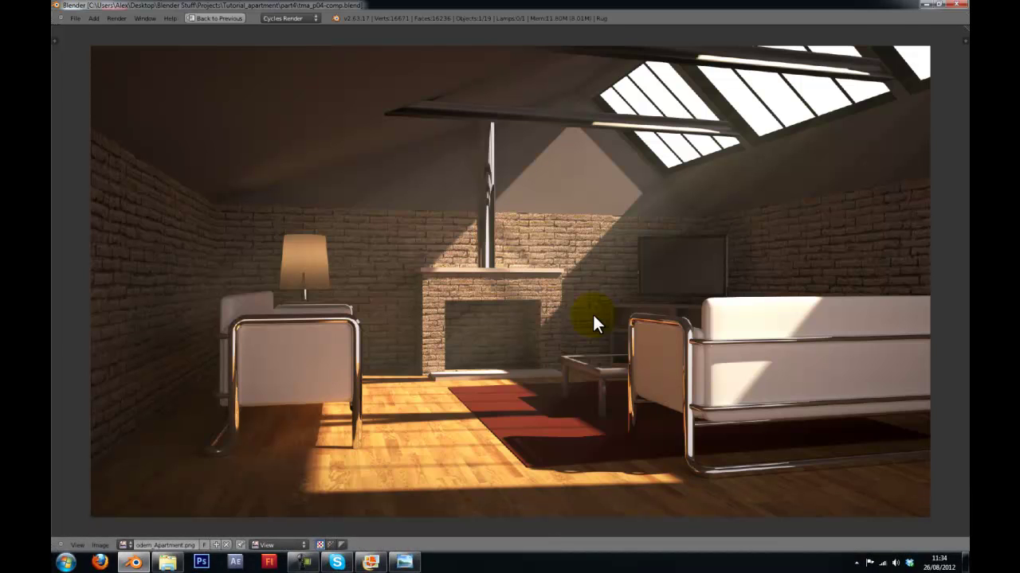
{"action": "right_click", "coordinate": [336, 562]}
{"action": "left_click", "coordinate": [303, 484]}
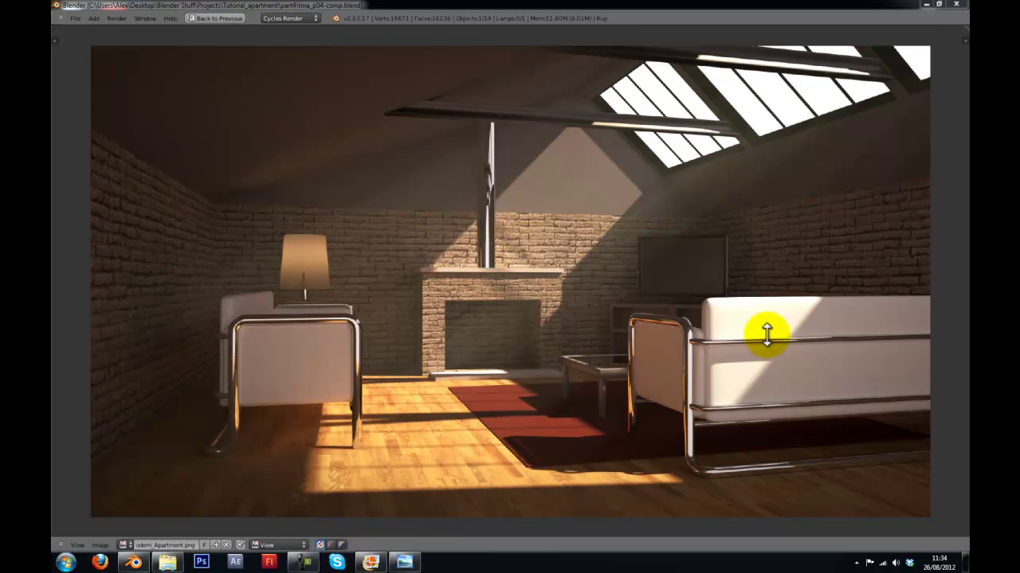
{"action": "left_click", "coordinate": [943, 284]}
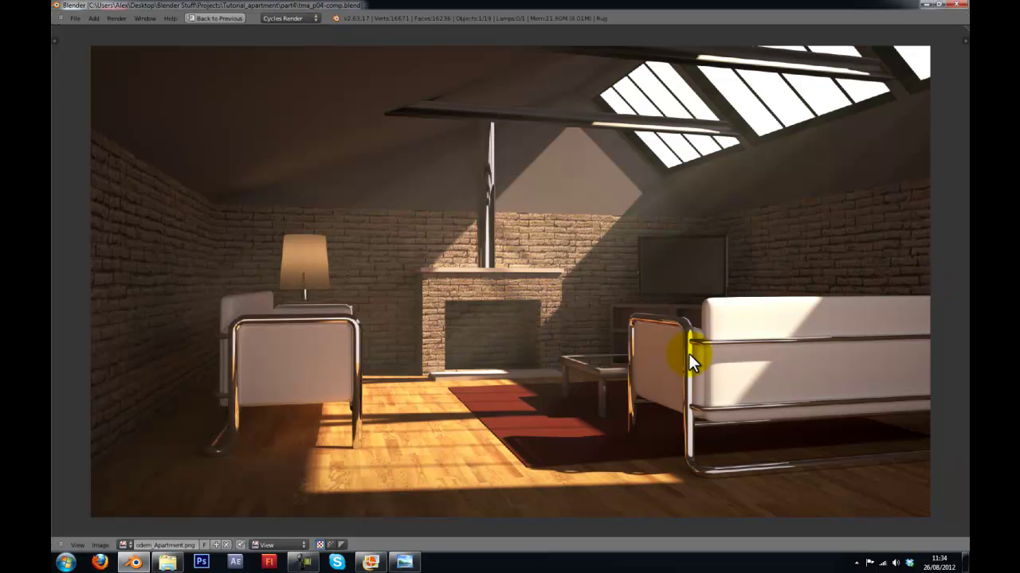
{"action": "scroll", "coordinate": [618, 316], "scroll_direction": "up", "scroll_amount": 7}
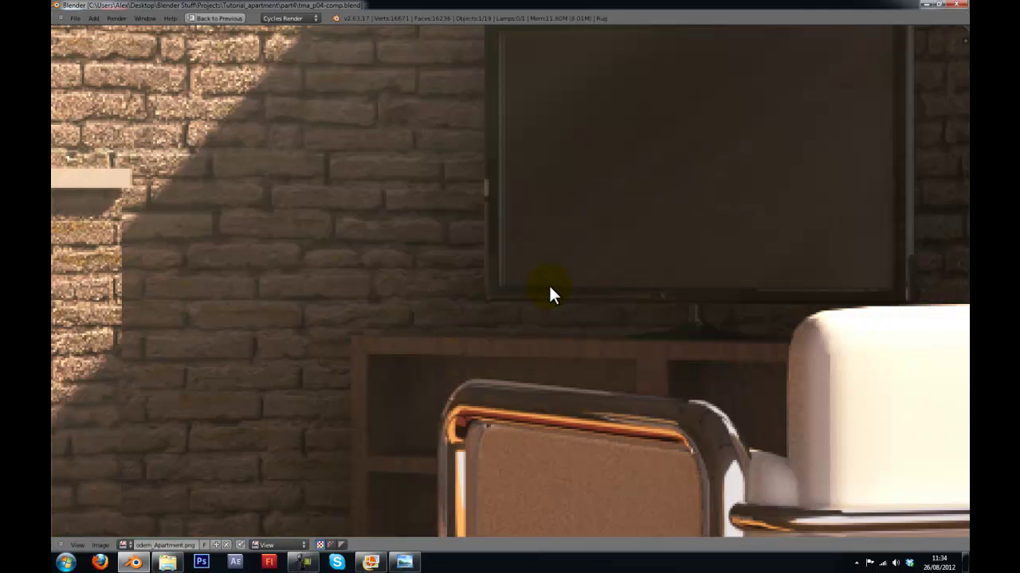
{"action": "scroll", "coordinate": [587, 313], "scroll_direction": "down", "scroll_amount": 2}
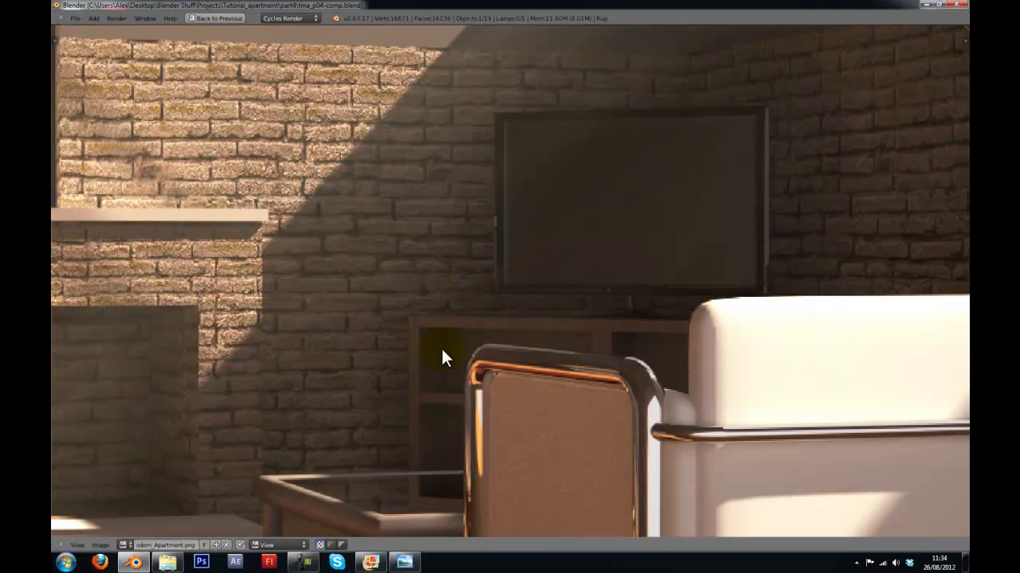
{"action": "scroll", "coordinate": [575, 328], "scroll_direction": "down", "scroll_amount": 4}
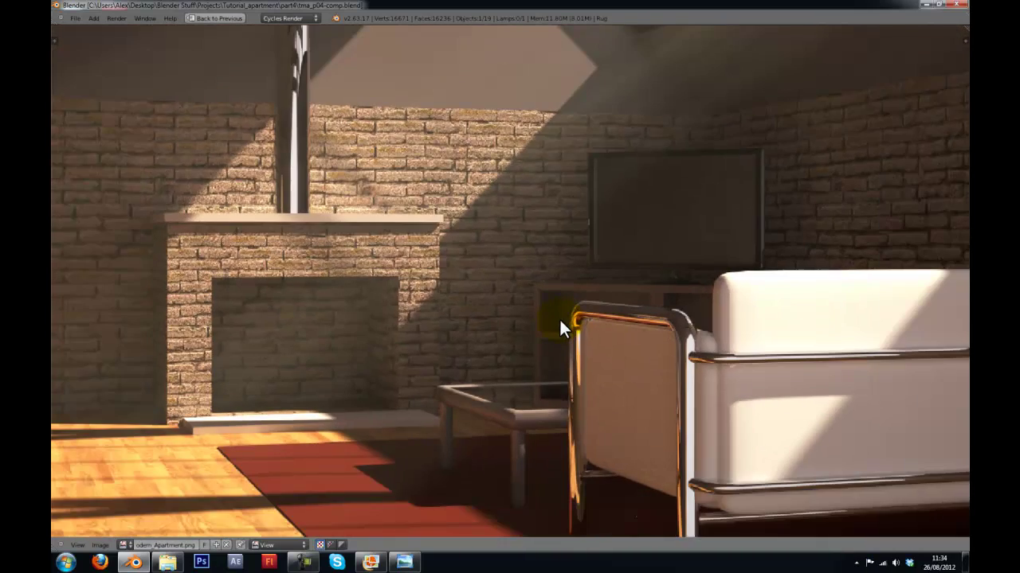
{"action": "scroll", "coordinate": [560, 319], "scroll_direction": "down", "scroll_amount": 2}
{"action": "middle_click_drag", "start_coordinate": [529, 319], "coordinate": [788, 296]}
{"action": "scroll", "coordinate": [399, 249], "scroll_direction": "up", "scroll_amount": 3}
{"action": "scroll", "coordinate": [327, 213], "scroll_direction": "down", "scroll_amount": 7}
{"action": "scroll", "coordinate": [320, 270], "scroll_direction": "up", "scroll_amount": 3}
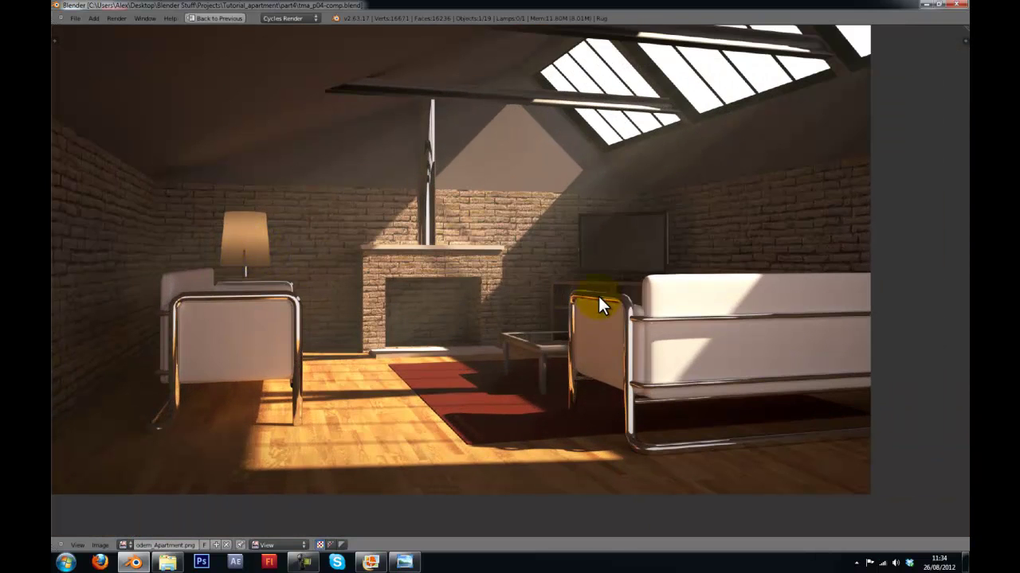
{"action": "scroll", "coordinate": [580, 288], "scroll_direction": "up", "scroll_amount": 4}
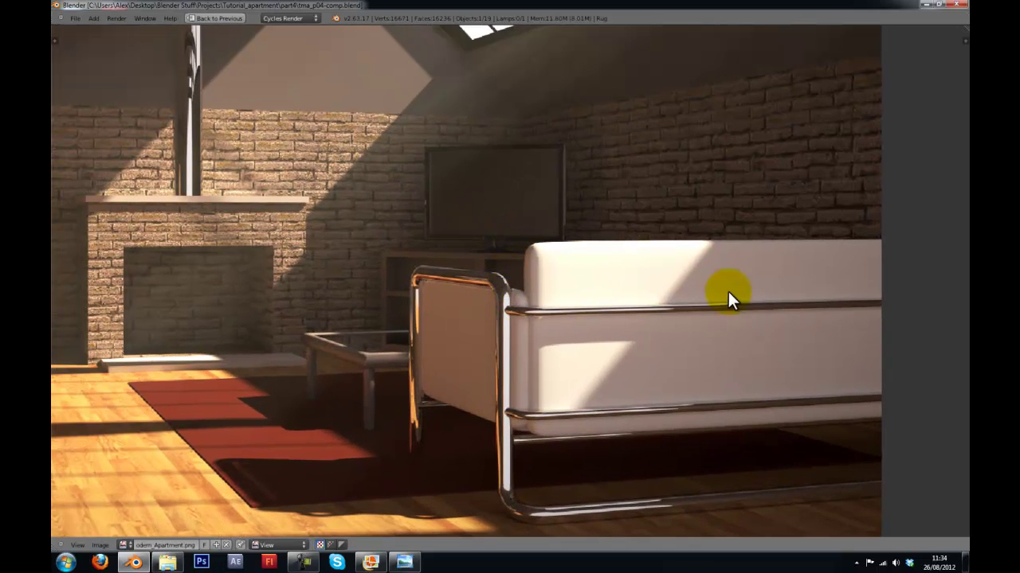
{"action": "key", "text": "shift+space"}
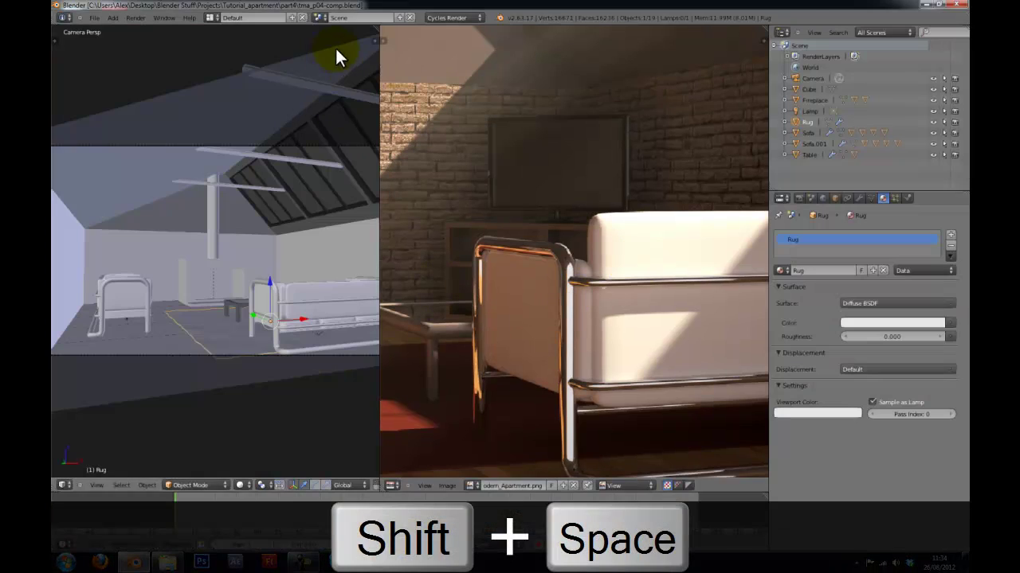
Expand the 3D view over the image area and snap the 3D cursor to the center on an empty layer
{"action": "key", "text": "shift+space"}
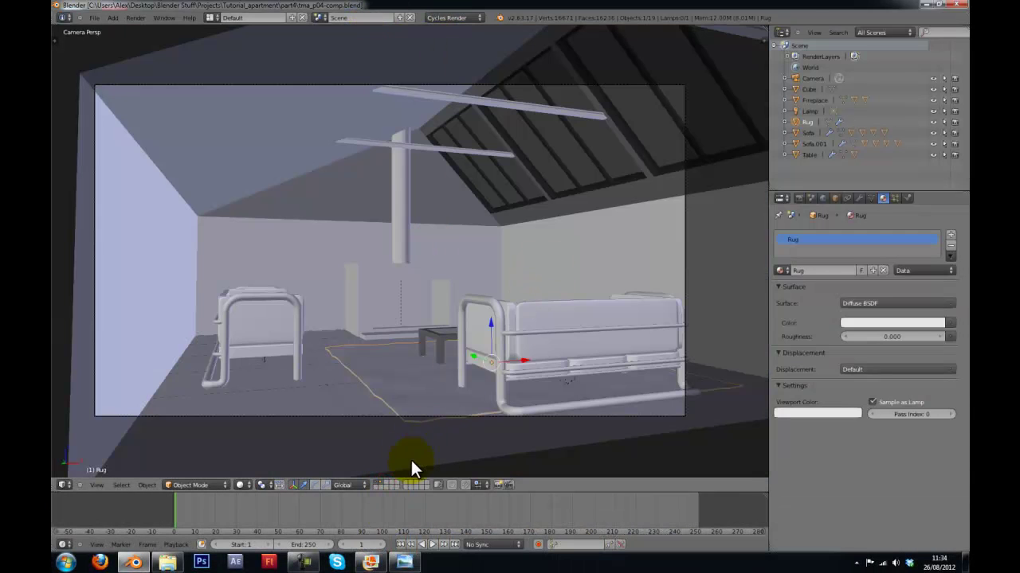
{"action": "left_click", "coordinate": [386, 483]}
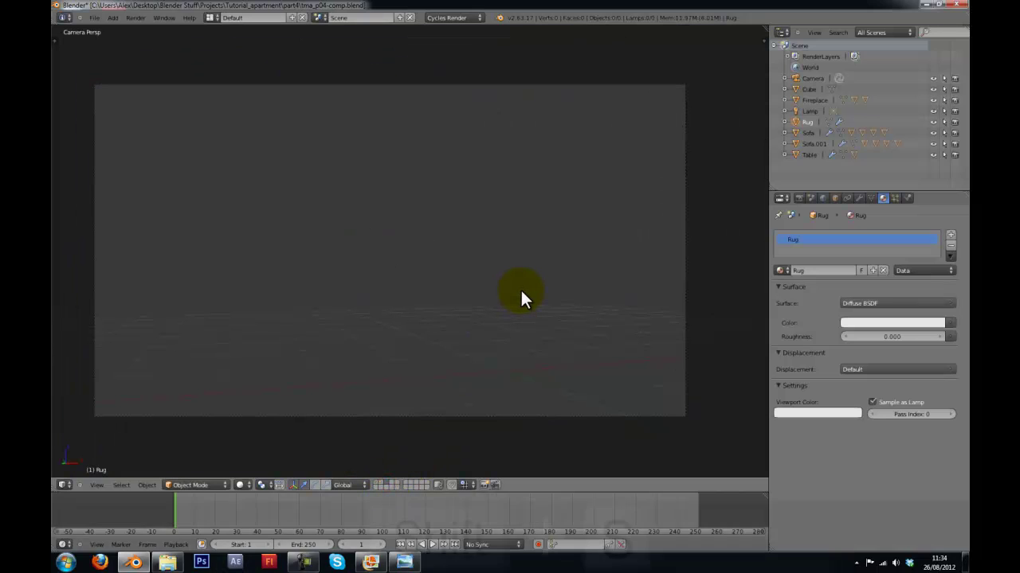
{"action": "key", "text": "shift+s"}
{"action": "left_click", "coordinate": [521, 288]}
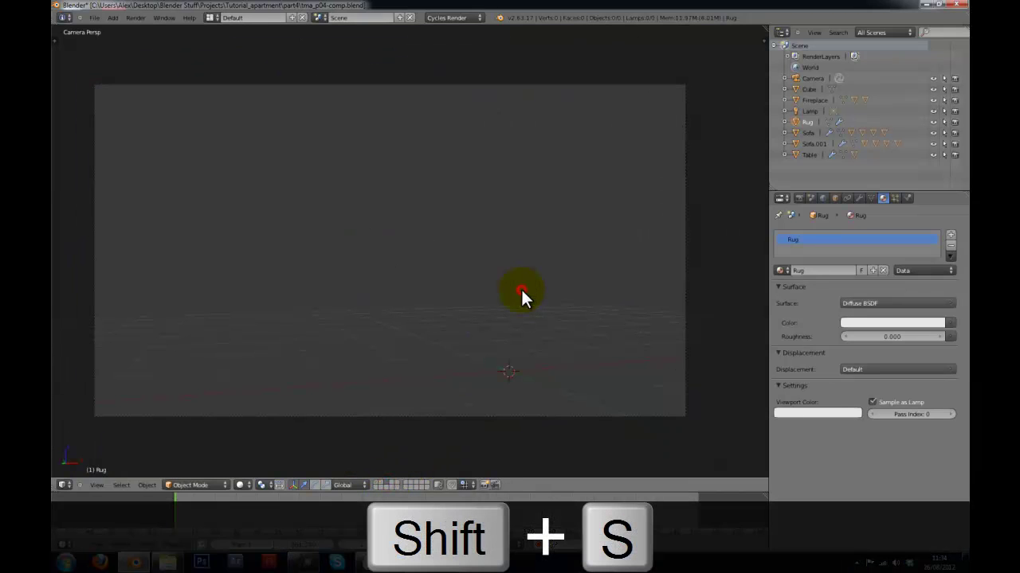
Add a mesh plane at the 3D cursor while in front orthographic view
{"action": "key", "text": "KP_1"}
{"action": "key", "text": "KP_5"}
{"action": "key", "text": "shift+a"}
{"action": "mouse_move", "coordinate": [521, 291]}
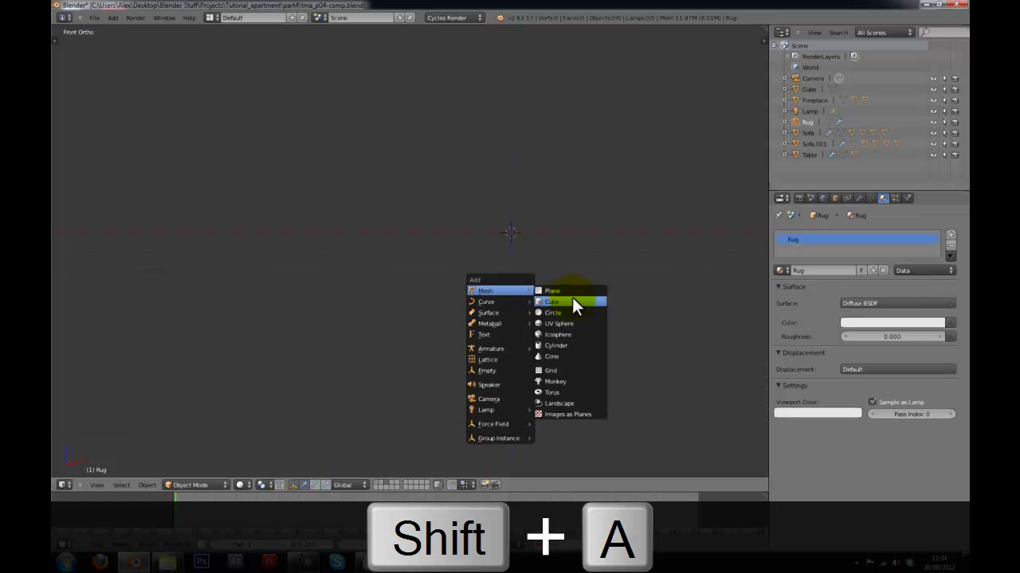
{"action": "left_click", "coordinate": [576, 291]}
Rotate the plane 90 degrees about the X axis and enter Edit Mode
{"action": "key", "text": "r"}
{"action": "key", "text": "x"}
{"action": "key", "text": "9"}
{"action": "key", "text": "0"}
{"action": "key", "text": "Return"}
{"action": "key", "text": "Tab"}
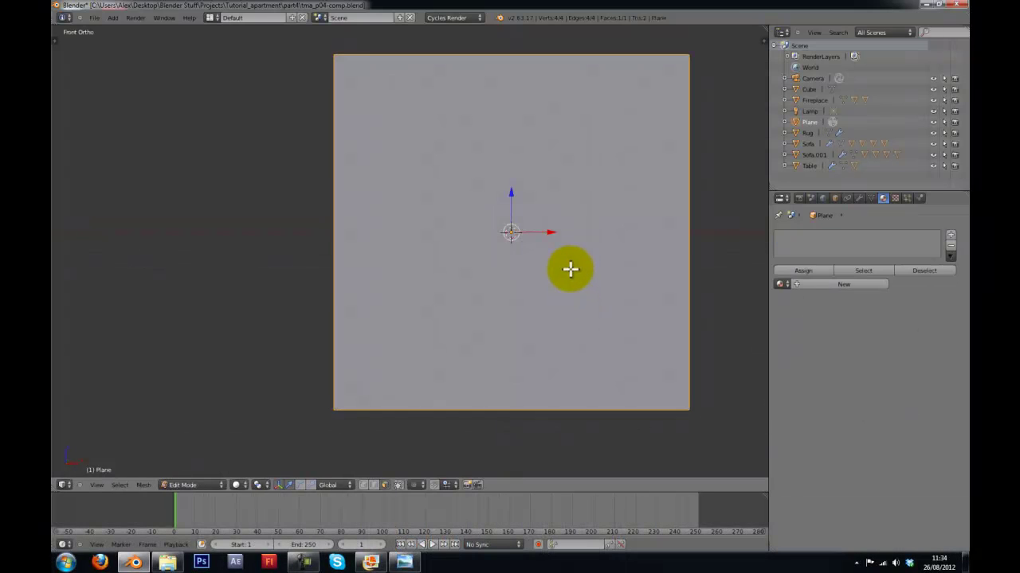
Add a centered vertical loop cut that splits the plane into two equal halves
{"action": "scroll", "coordinate": [570, 266], "scroll_direction": "down", "scroll_amount": 1}
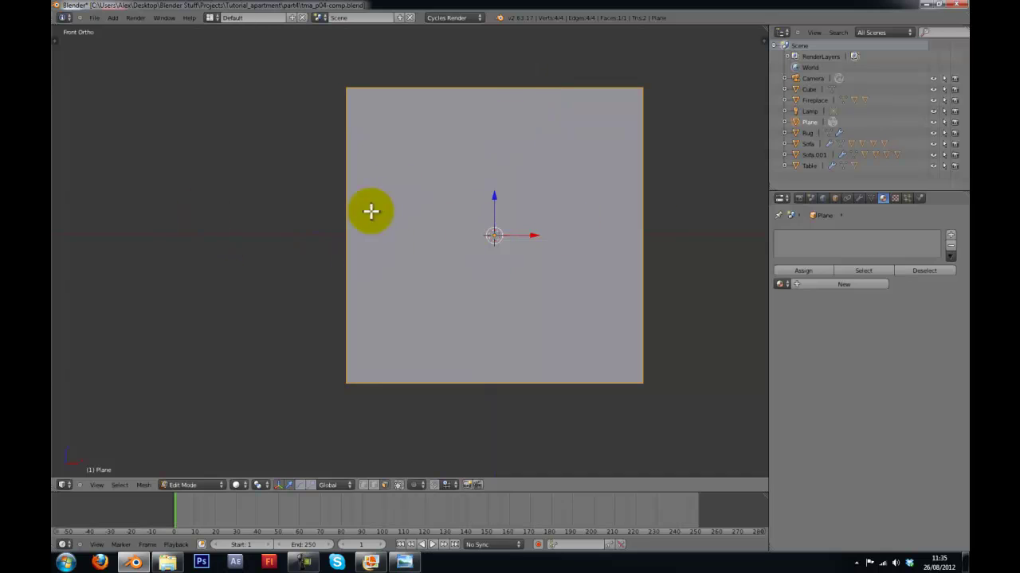
{"action": "key", "text": "a"}
{"action": "key", "text": "ctrl+r"}
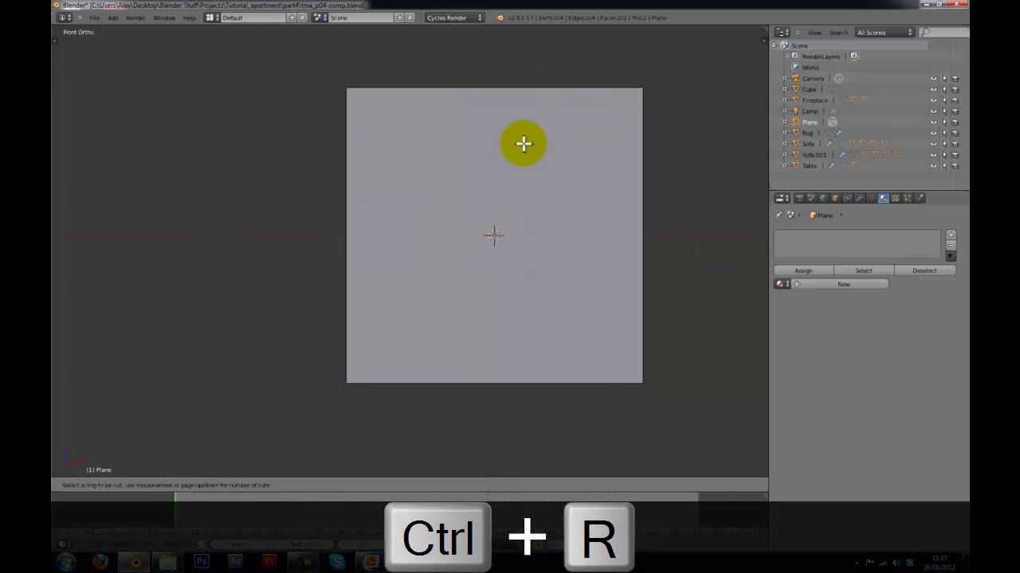
{"action": "left_click", "coordinate": [503, 55]}
{"action": "right_click", "coordinate": [501, 71]}
Delete the outer vertices of the plane's left half in vertex select mode
{"action": "key", "text": "a"}
{"action": "key", "text": "b"}
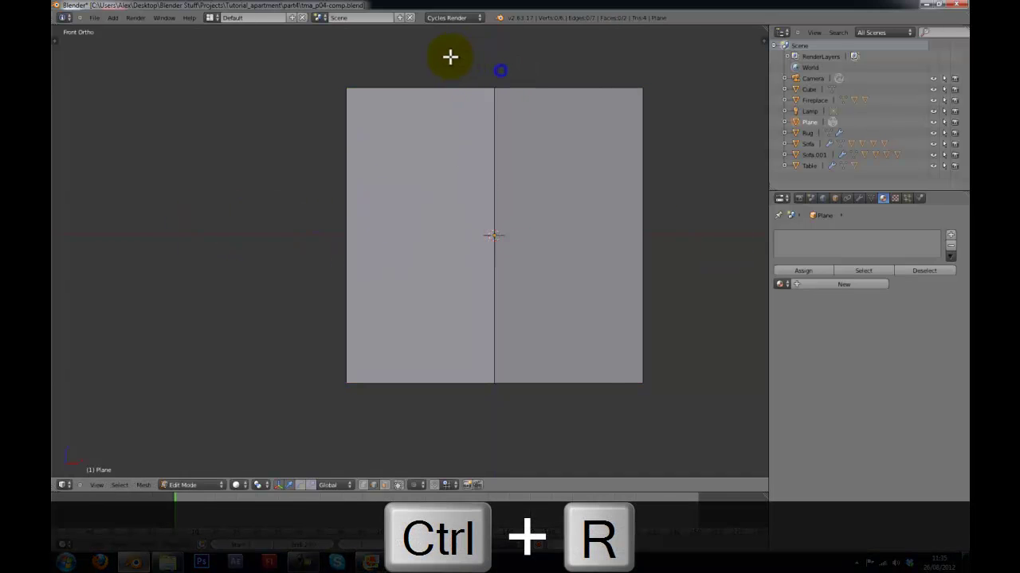
{"action": "left_click", "coordinate": [382, 411]}
{"action": "left_click", "coordinate": [364, 485]}
{"action": "key", "text": "b"}
{"action": "left_click_drag", "start_coordinate": [363, 51], "coordinate": [253, 414]}
{"action": "key", "text": "x"}
{"action": "left_click", "coordinate": [303, 308]}
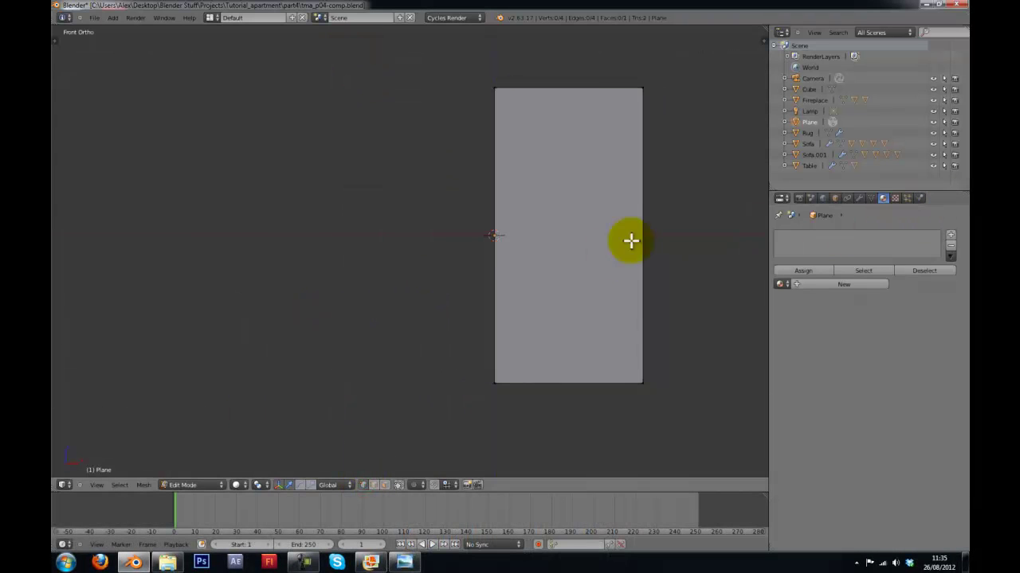
Add a Mirror modifier to the half plane in Object Mode, mirroring across X
{"action": "key", "text": "Tab"}
{"action": "left_click", "coordinate": [857, 198]}
{"action": "left_click", "coordinate": [834, 236]}
{"action": "left_click", "coordinate": [705, 342]}
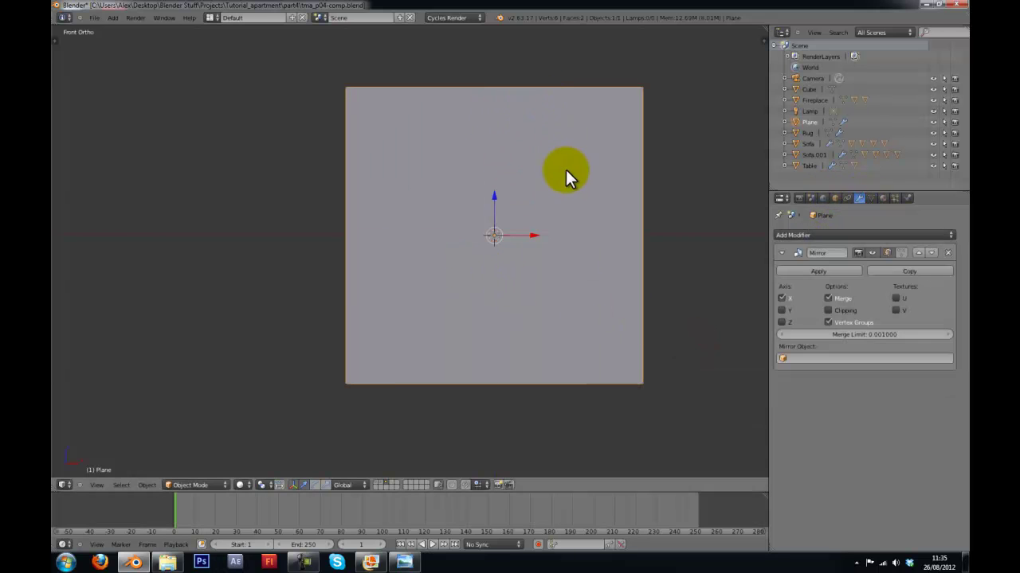
Move the mirrored plane's outer vertical edge outward along X in Edit Mode to make a wide rectangle
{"action": "key", "text": "Tab"}
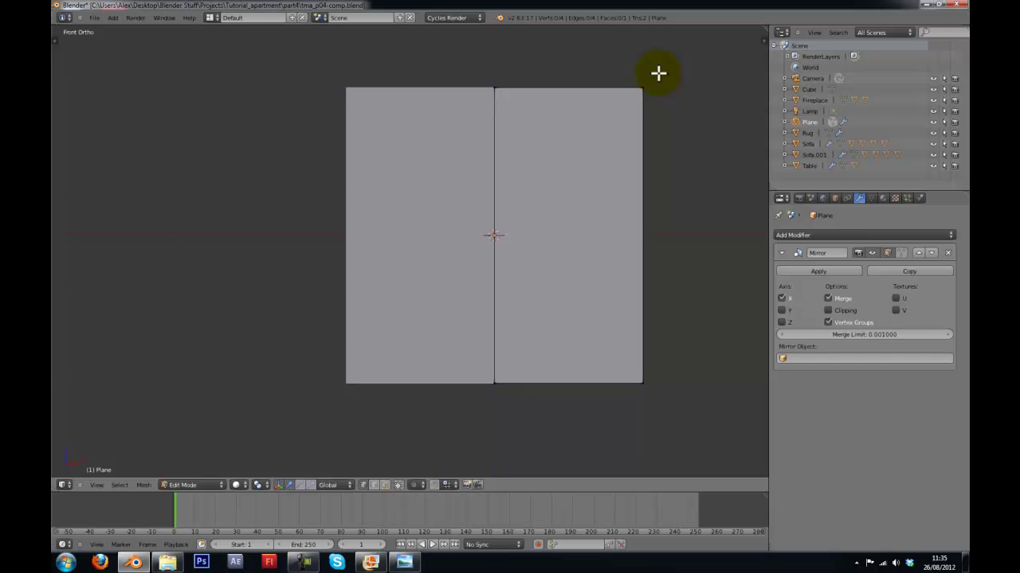
{"action": "left_click_drag", "start_coordinate": [658, 65], "coordinate": [627, 410]}
{"action": "key", "text": "g"}
{"action": "key", "text": "x"}
{"action": "left_click", "coordinate": [696, 414]}
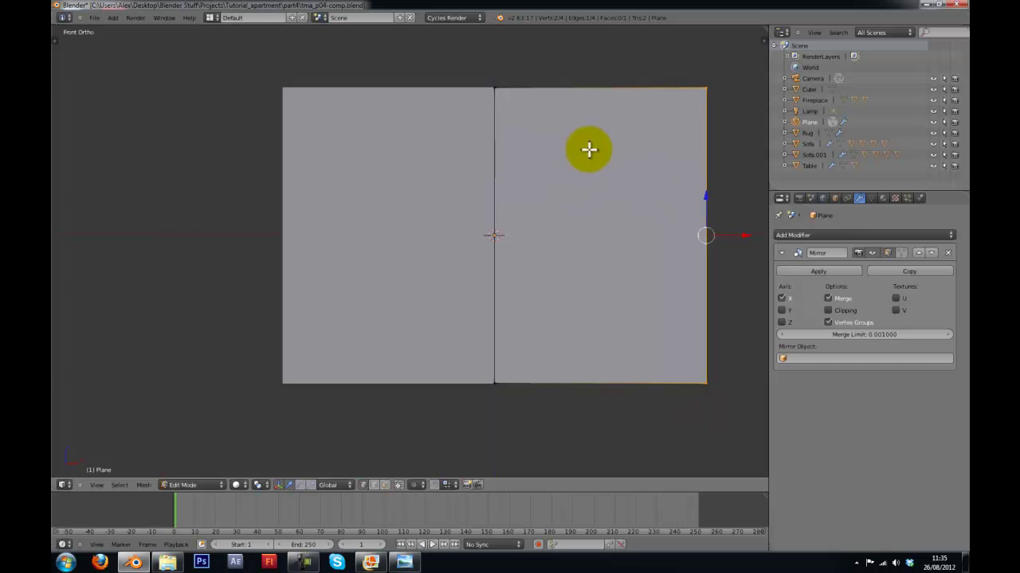
Extrude the plane's face slightly along its normal to give the panel a thin depth
{"action": "scroll", "coordinate": [519, 196], "scroll_direction": "down", "scroll_amount": 3}
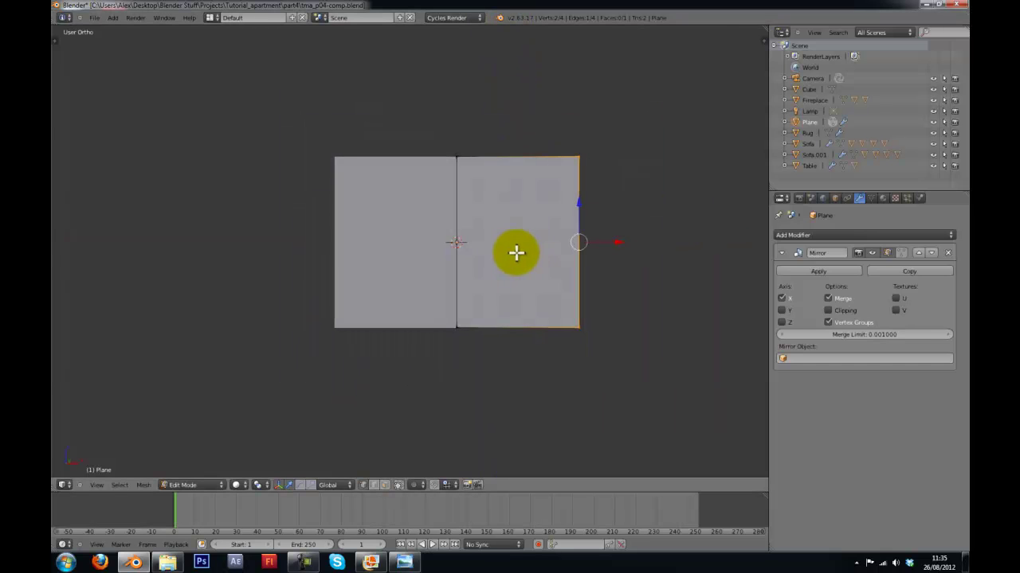
{"action": "middle_click_drag", "start_coordinate": [505, 250], "coordinate": [494, 275]}
{"action": "key", "text": "KP_1"}
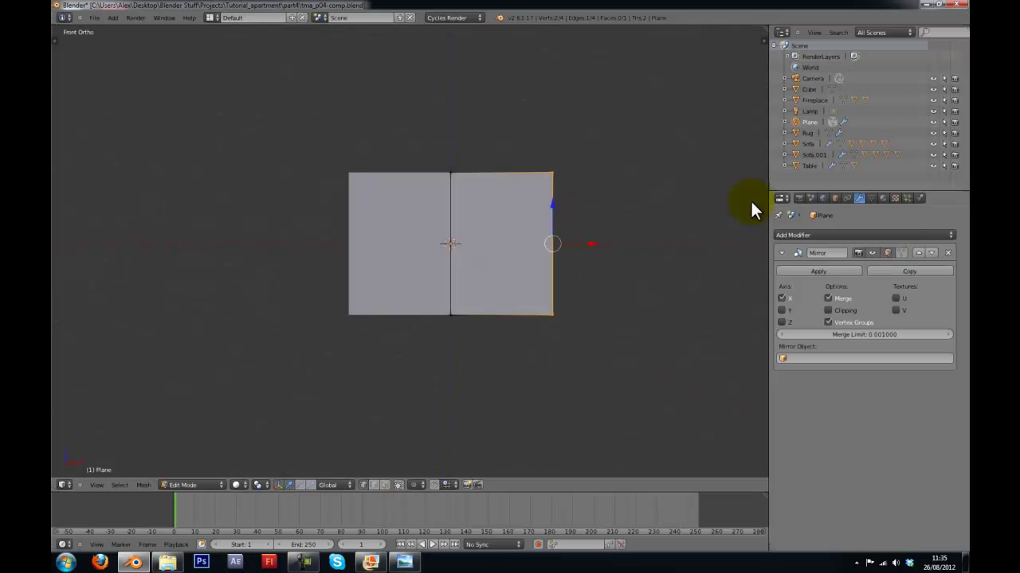
{"action": "scroll", "coordinate": [661, 183], "scroll_direction": "up", "scroll_amount": 4}
{"action": "scroll", "coordinate": [610, 170], "scroll_direction": "down", "scroll_amount": 2}
{"action": "scroll", "coordinate": [546, 289], "scroll_direction": "up", "scroll_amount": 1}
{"action": "left_click", "coordinate": [386, 485]}
{"action": "right_click", "coordinate": [562, 244]}
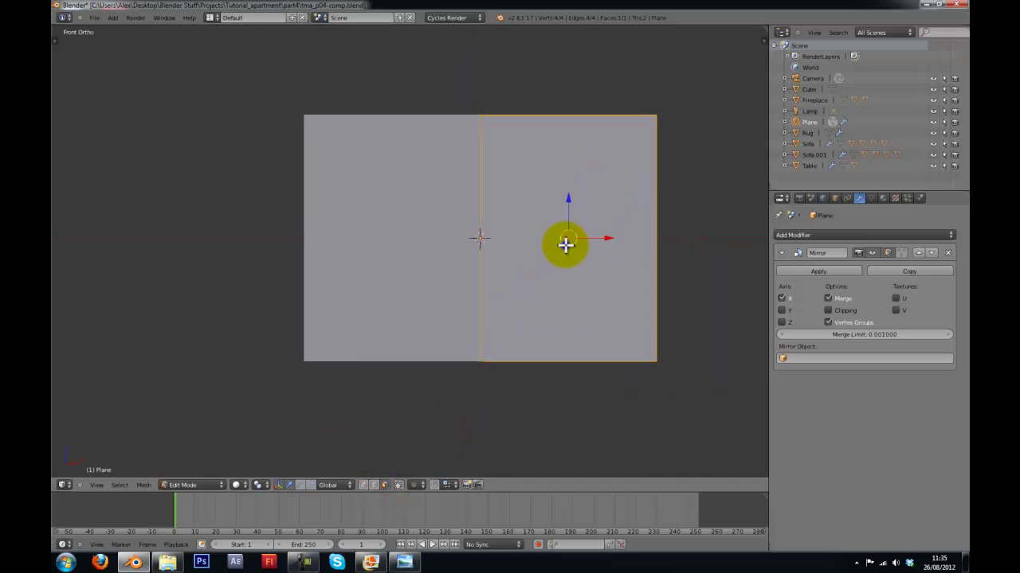
{"action": "middle_click_drag", "start_coordinate": [562, 244], "coordinate": [503, 275]}
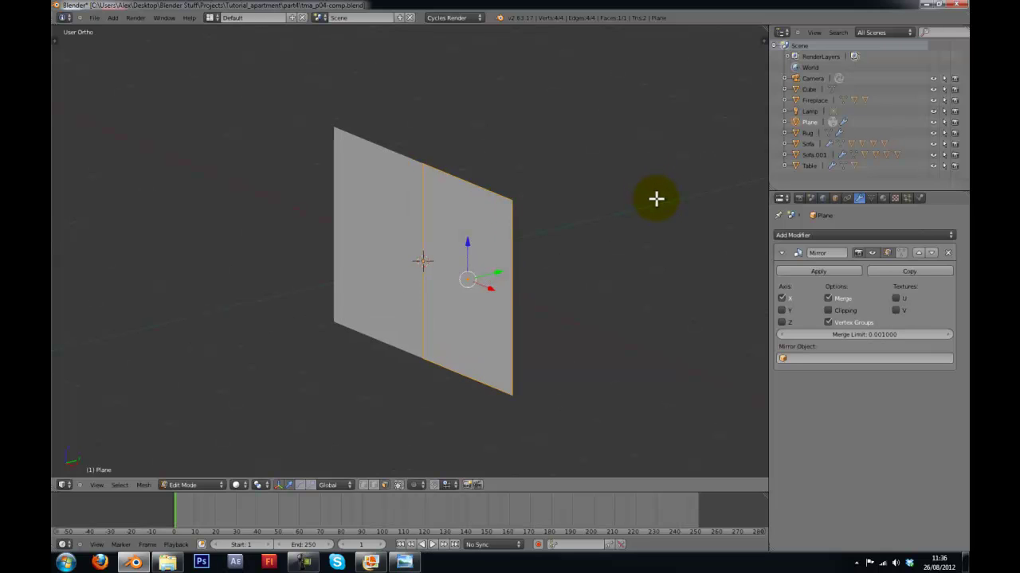
{"action": "key", "text": "e"}
{"action": "left_click", "coordinate": [650, 201]}
Delete the extruded front face to leave the panel open at the front
{"action": "middle_click_drag", "start_coordinate": [650, 202], "coordinate": [574, 236]}
{"action": "key", "text": "x"}
{"action": "key", "text": "Escape"}
{"action": "key", "text": "x"}
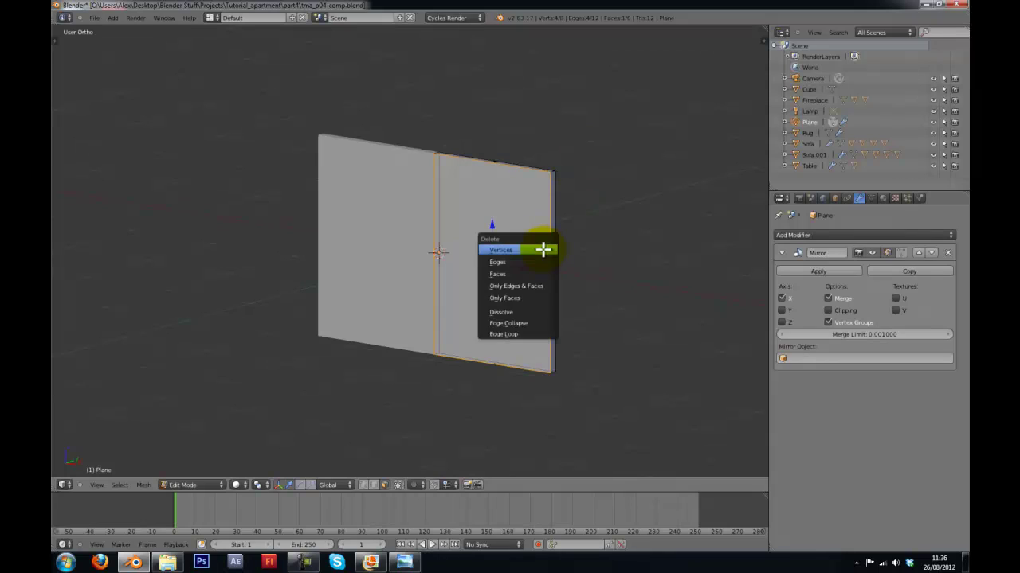
{"action": "left_click", "coordinate": [510, 274]}
Delete the inner face at the mirror seam and return to front view
{"action": "middle_click_drag", "start_coordinate": [441, 257], "coordinate": [507, 186]}
{"action": "right_click", "coordinate": [443, 256]}
{"action": "key", "text": "x"}
{"action": "left_click", "coordinate": [446, 256]}
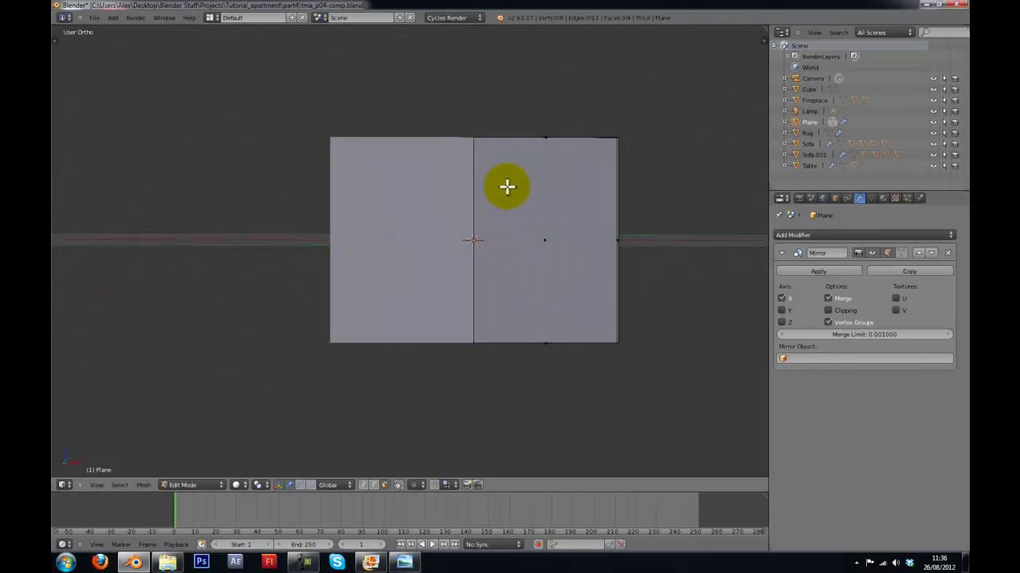
{"action": "key", "text": "KP_1"}
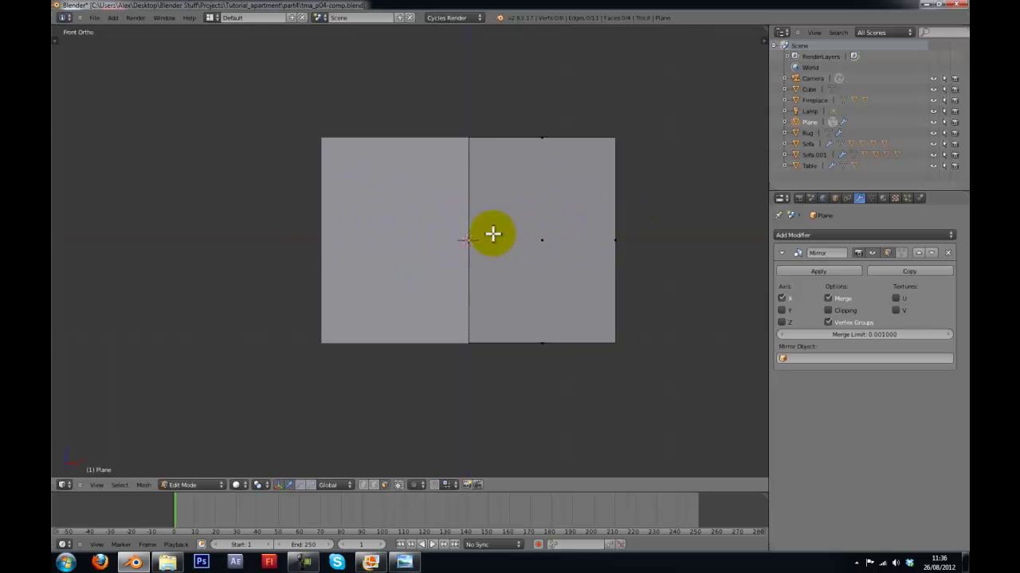
Save the file, and extrude the open front rim's edge loop and scale it outward into a thin border
{"action": "middle_click_drag", "start_coordinate": [512, 133], "coordinate": [459, 196]}
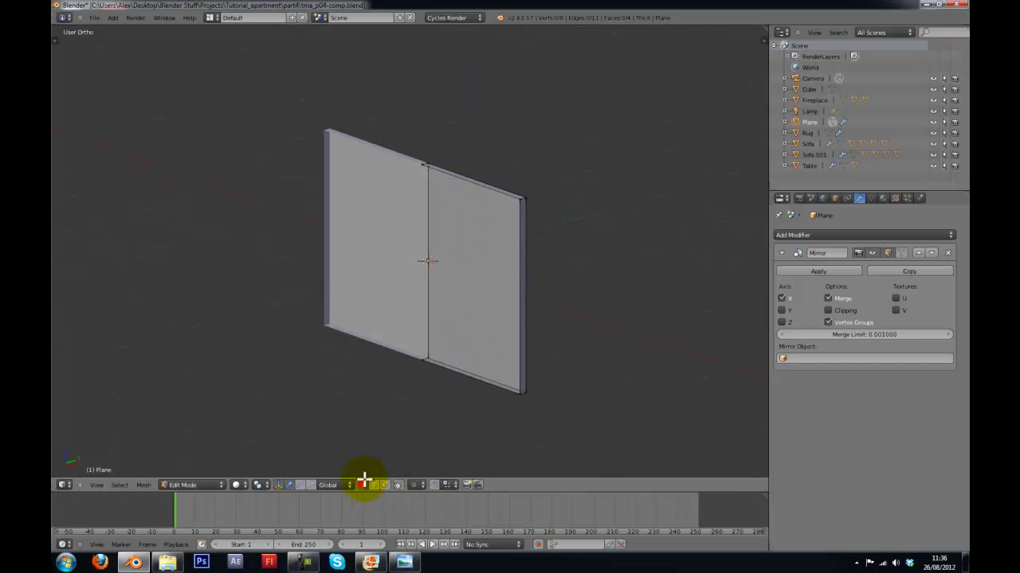
{"action": "right_click", "coordinate": [443, 372], "text": "alt"}
{"action": "key", "text": "ctrl+s"}
{"action": "left_click", "coordinate": [528, 263]}
{"action": "middle_click_drag", "start_coordinate": [600, 232], "coordinate": [642, 238]}
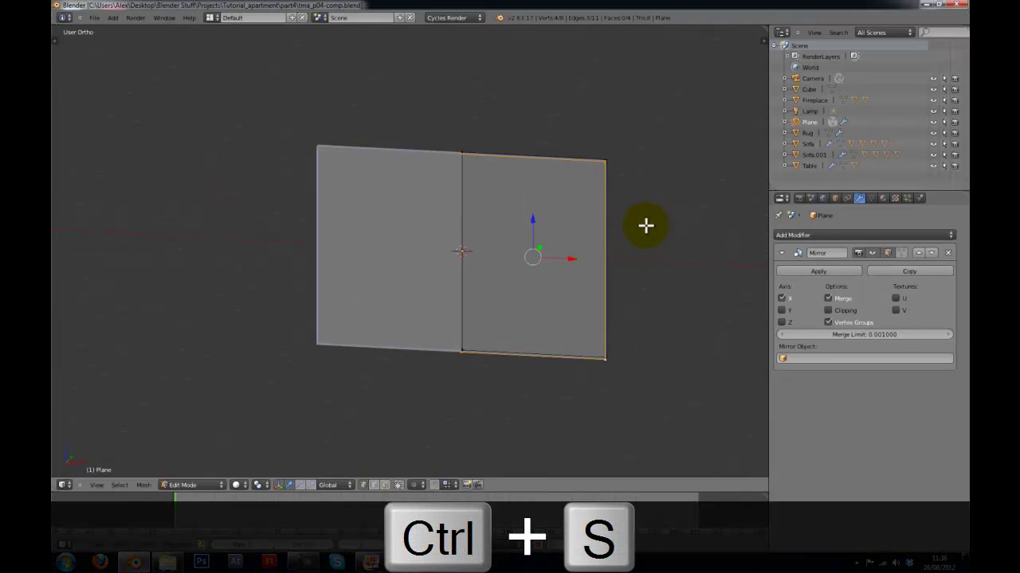
{"action": "key", "text": "e"}
{"action": "right_click", "coordinate": [646, 226]}
{"action": "key", "text": "s"}
{"action": "left_click", "coordinate": [658, 230]}
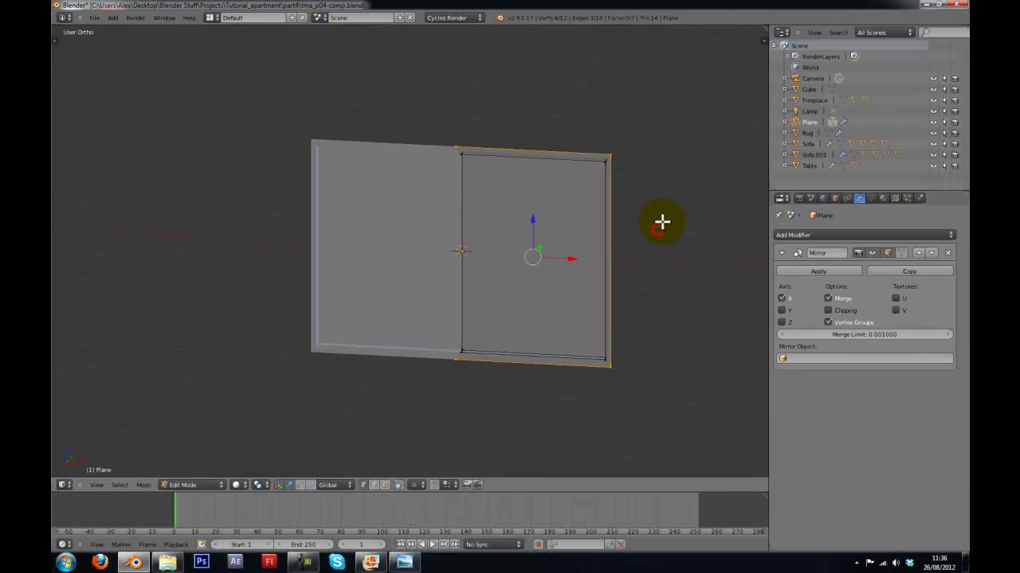
{"action": "key", "text": "KP_1"}
{"action": "key", "text": "g"}
{"action": "key", "text": "x"}
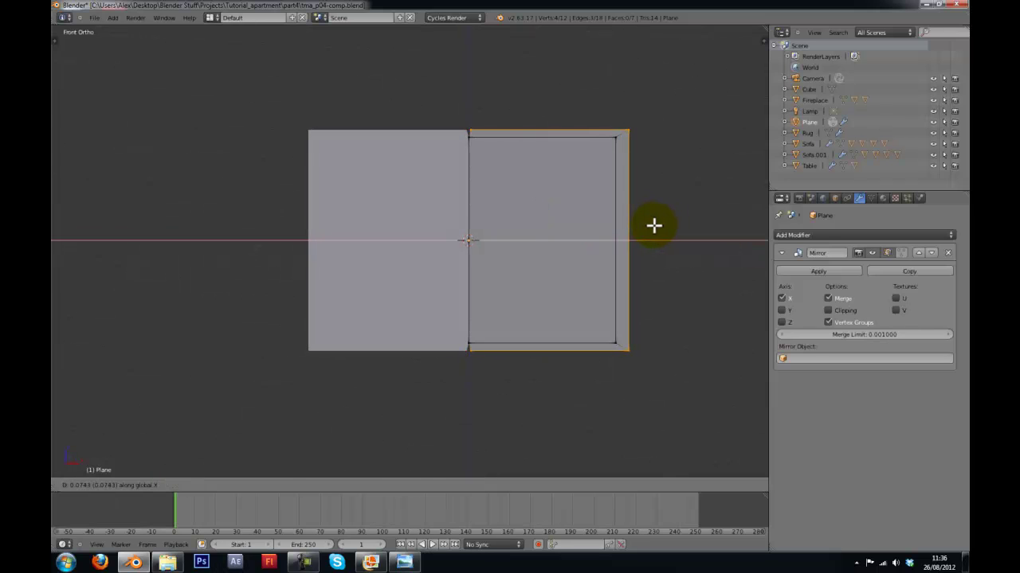
{"action": "right_click", "coordinate": [653, 225]}
Enable Clipping on the Mirror modifier and move the border's outer edge loop along X until it meets the seam
{"action": "left_click", "coordinate": [850, 309]}
{"action": "key", "text": "g"}
{"action": "key", "text": "x"}
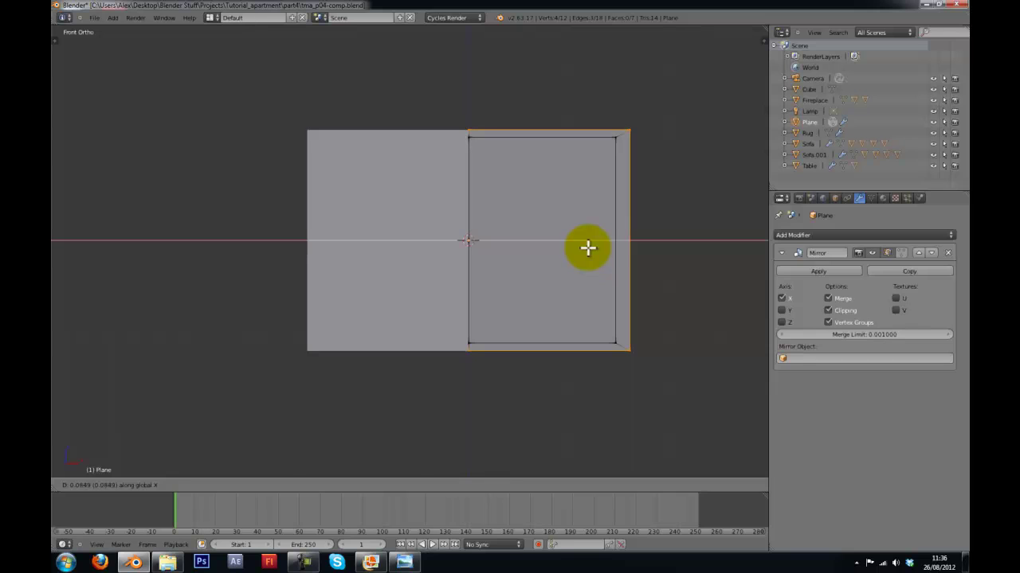
{"action": "left_click", "coordinate": [591, 241]}
Move the border's top outer edge slightly upward along Z to thicken the top strip
{"action": "key", "text": "b"}
{"action": "left_click_drag", "start_coordinate": [683, 104], "coordinate": [460, 136]}
{"action": "key", "text": "g"}
{"action": "key", "text": "z"}
{"action": "left_click", "coordinate": [462, 129]}
{"action": "key", "text": "a"}
Move the border's bottom outer edge down about 0.19 along Z to make a thicker bottom strip
{"action": "key", "text": "b"}
{"action": "left_click_drag", "start_coordinate": [636, 347], "coordinate": [446, 363]}
{"action": "key", "text": "g"}
{"action": "key", "text": "z"}
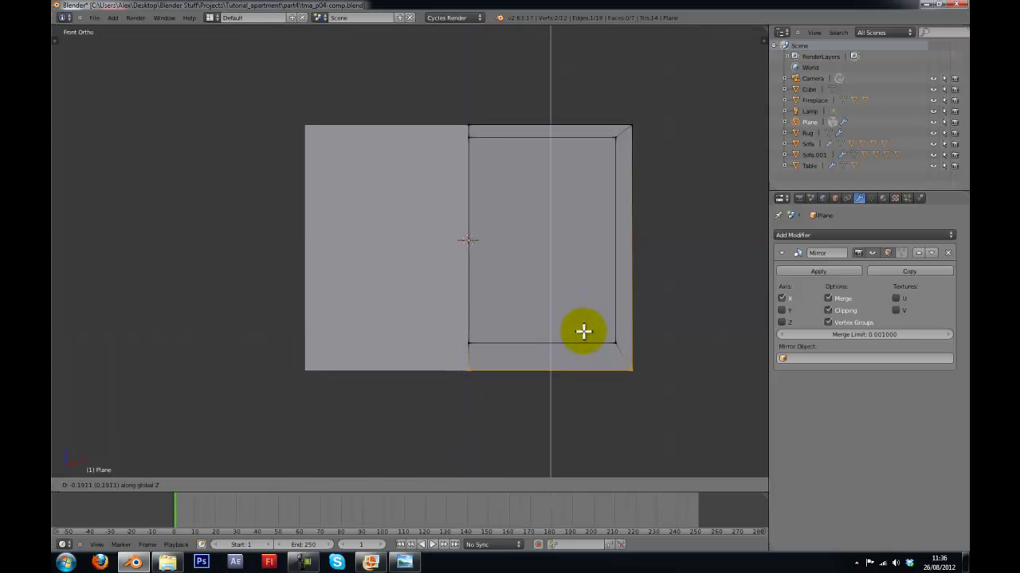
{"action": "left_click", "coordinate": [583, 331]}
{"action": "key", "text": "a"}
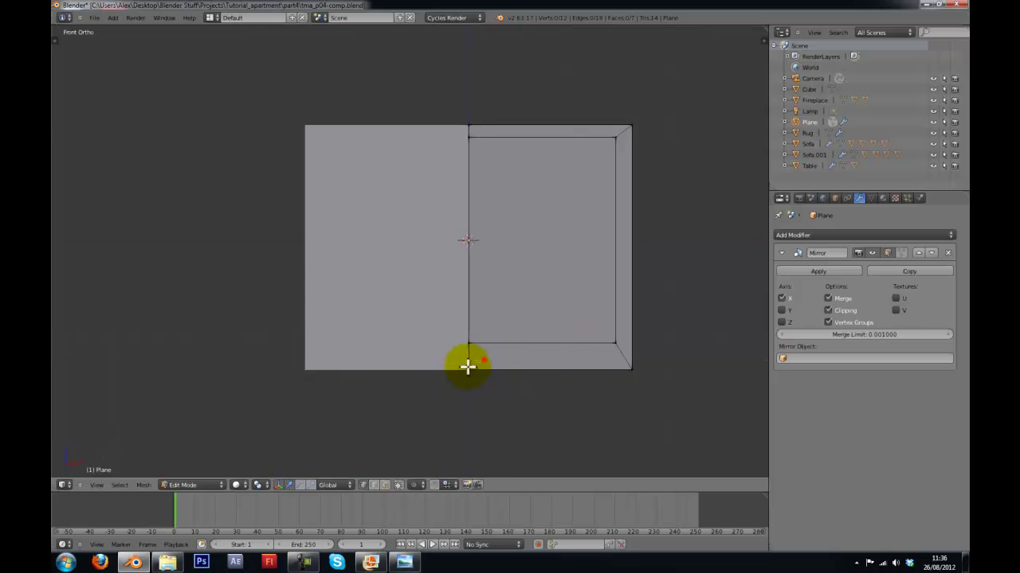
Try adding a vertical loop cut through the right half and lowering its bottom vertex along Z
{"action": "key", "text": "ctrl+r"}
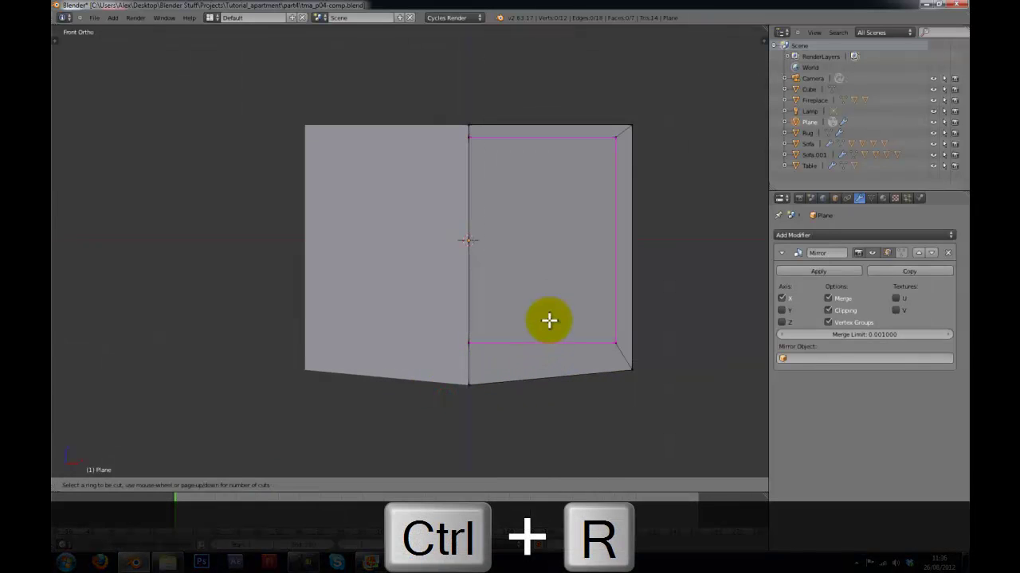
{"action": "left_click", "coordinate": [569, 139]}
{"action": "key", "text": "s"}
{"action": "key", "text": "x"}
{"action": "key", "text": "Return"}
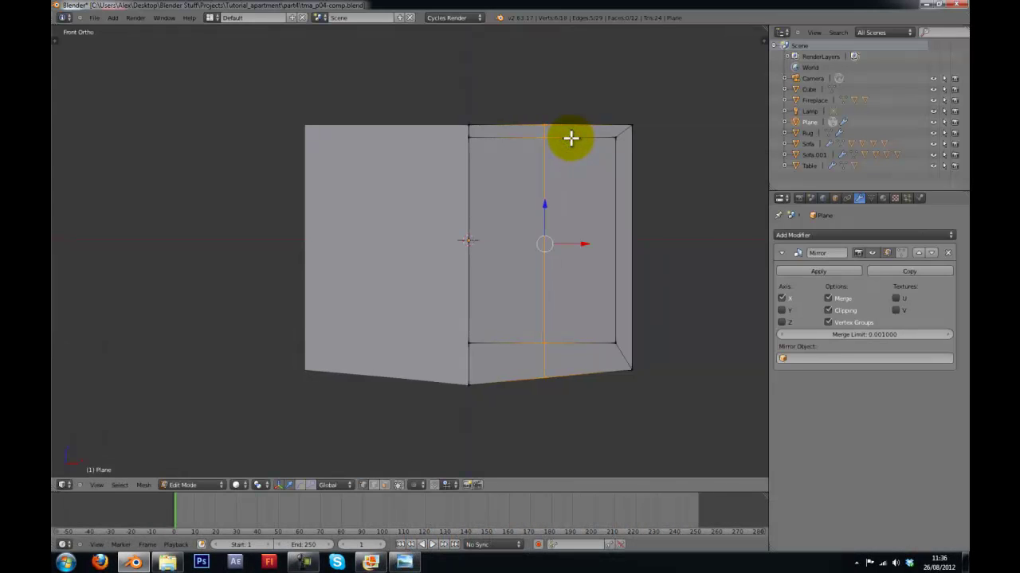
{"action": "right_click", "coordinate": [546, 380]}
{"action": "key", "text": "g"}
{"action": "key", "text": "z"}
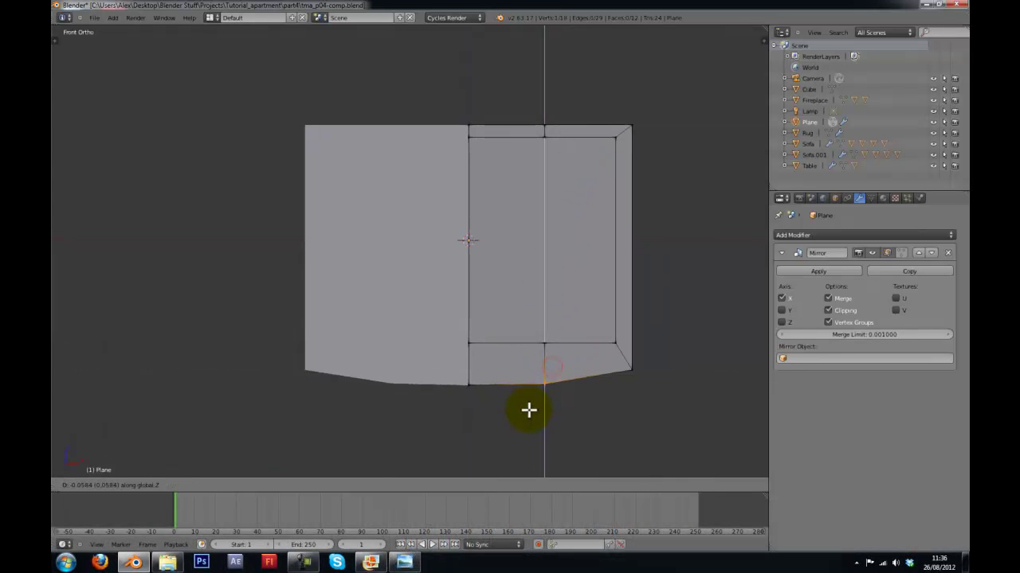
{"action": "left_click", "coordinate": [527, 409]}
Undo the loop cut and the lowering of the border's bottom vertices
{"action": "key", "text": "ctrl+z"}
{"action": "key", "text": "ctrl+z"}
{"action": "key", "text": "ctrl+z"}
{"action": "key", "text": "ctrl+z"}
{"action": "key", "text": "ctrl+z"}
{"action": "key", "text": "ctrl+z"}
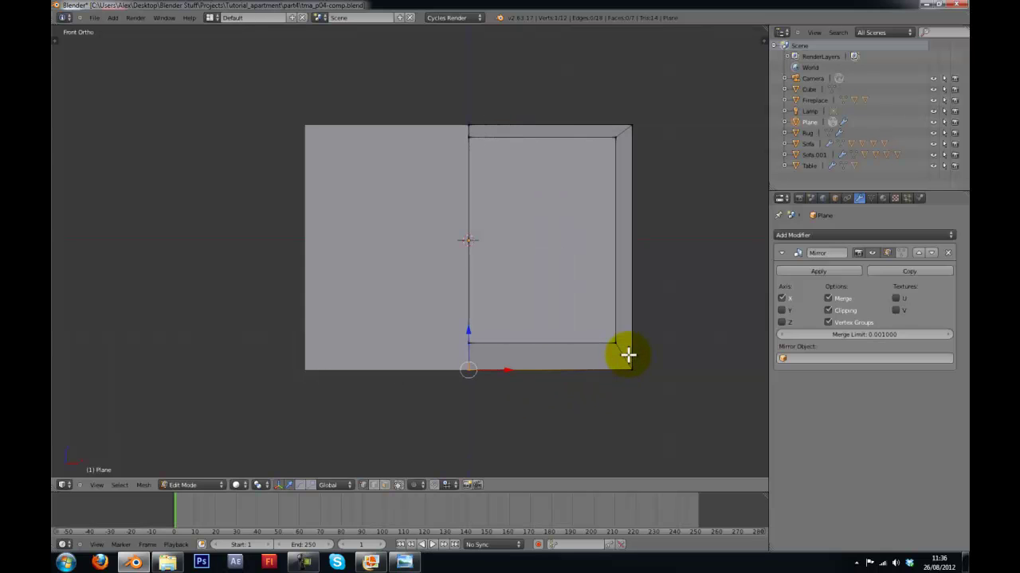
Save the file
{"action": "key", "text": "ctrl+s"}
{"action": "left_click", "coordinate": [626, 353]}
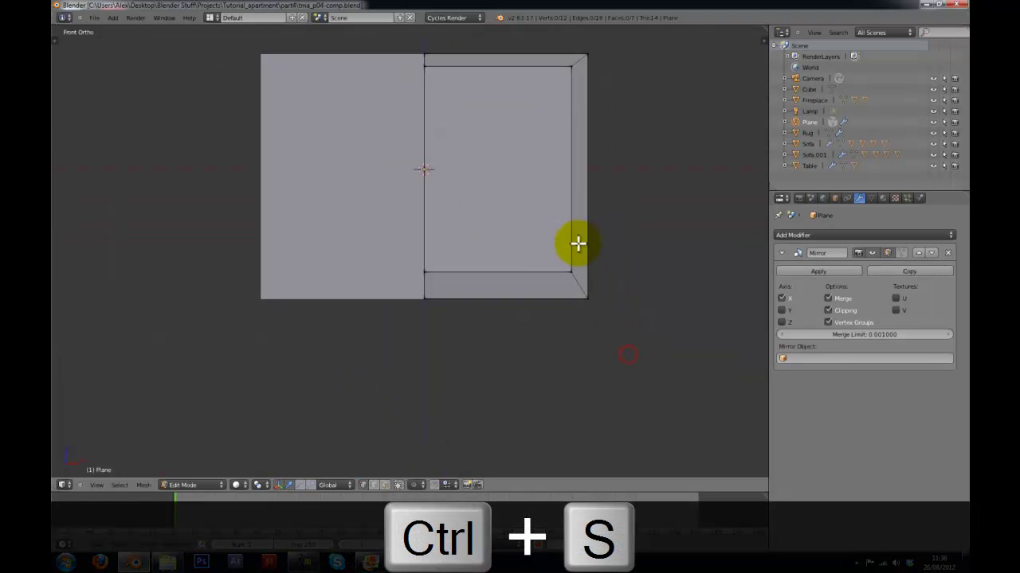
{"action": "scroll", "coordinate": [564, 232], "scroll_direction": "up", "scroll_amount": 3}
{"action": "middle_click_drag", "start_coordinate": [572, 237], "coordinate": [559, 287], "text": "shift"}
{"action": "key", "text": "ctrl+s"}
{"action": "left_click", "coordinate": [558, 286]}
{"action": "scroll", "coordinate": [510, 318], "scroll_direction": "down", "scroll_amount": 3}
{"action": "scroll", "coordinate": [471, 336], "scroll_direction": "down", "scroll_amount": 1}
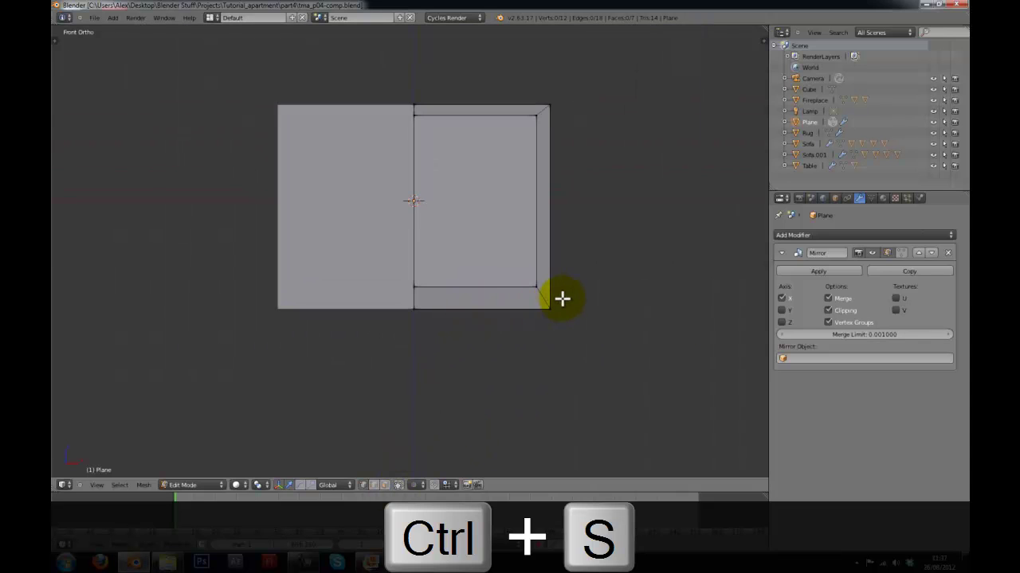
Adjust the height of the border's bottom outer edge along Z and save the file
{"action": "key", "text": "b"}
{"action": "left_click_drag", "start_coordinate": [566, 298], "coordinate": [417, 348]}
{"action": "key", "text": "g"}
{"action": "key", "text": "z"}
{"action": "right_click", "coordinate": [429, 327]}
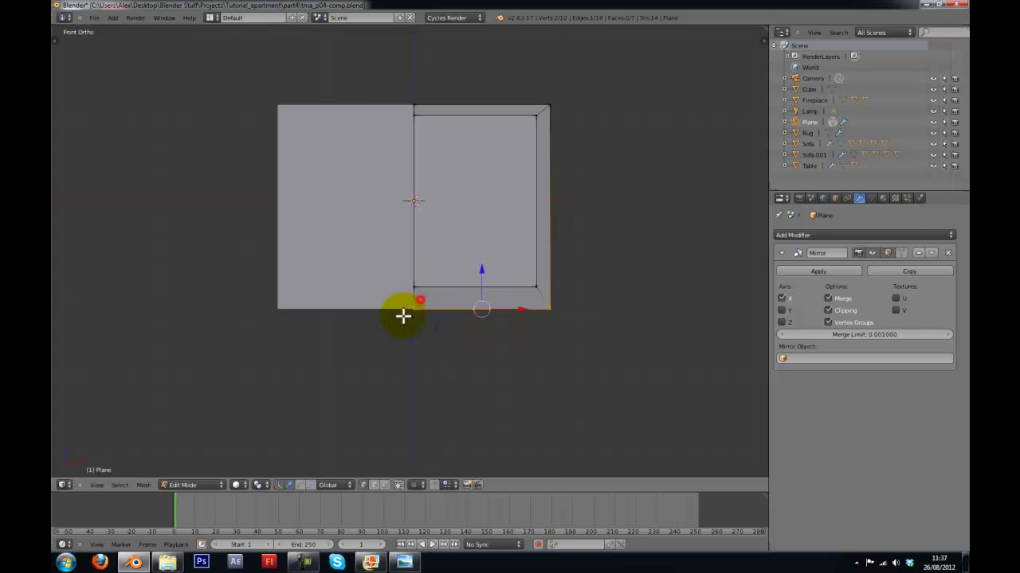
{"action": "key", "text": "g"}
{"action": "key", "text": "z"}
{"action": "left_click", "coordinate": [403, 310]}
{"action": "key", "text": "ctrl+s"}
{"action": "left_click", "coordinate": [405, 309]}
Select only the border's four outer vertices using the side view and save the file
{"action": "middle_click_drag", "start_coordinate": [559, 121], "coordinate": [465, 184]}
{"action": "key", "text": "KP_3"}
{"action": "key", "text": "a"}
{"action": "key", "text": "b"}
{"action": "left_click_drag", "start_coordinate": [391, 117], "coordinate": [382, 321]}
{"action": "key", "text": "ctrl+s"}
{"action": "left_click", "coordinate": [383, 323]}
{"action": "middle_click_drag", "start_coordinate": [383, 323], "coordinate": [424, 304]}
{"action": "key", "text": "Tab"}
{"action": "key", "text": "Tab"}
{"action": "scroll", "coordinate": [401, 303], "scroll_direction": "up", "scroll_amount": 4}
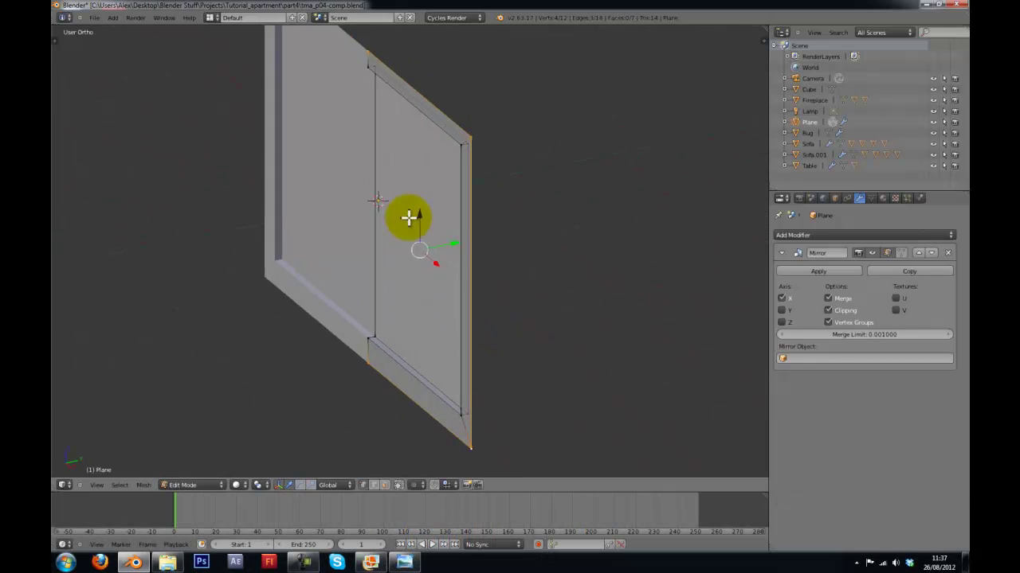
Extrude the border's outer edge loop backward along Y, pull it in about 0.11 for a thin side wall, and save
{"action": "middle_click_drag", "start_coordinate": [452, 304], "coordinate": [505, 236]}
{"action": "key", "text": "KP_3"}
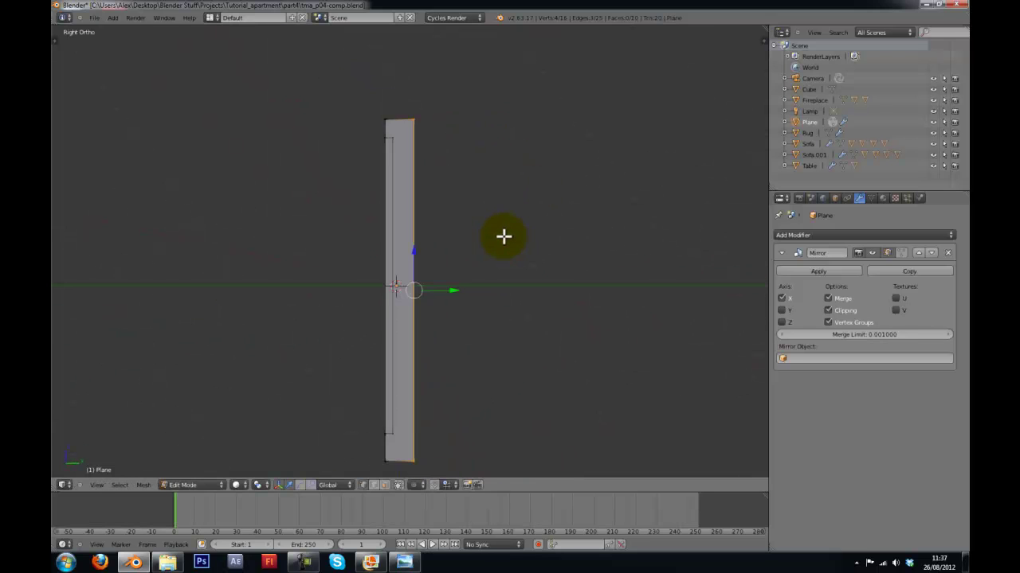
{"action": "key", "text": "z"}
{"action": "key", "text": "g"}
{"action": "key", "text": "y"}
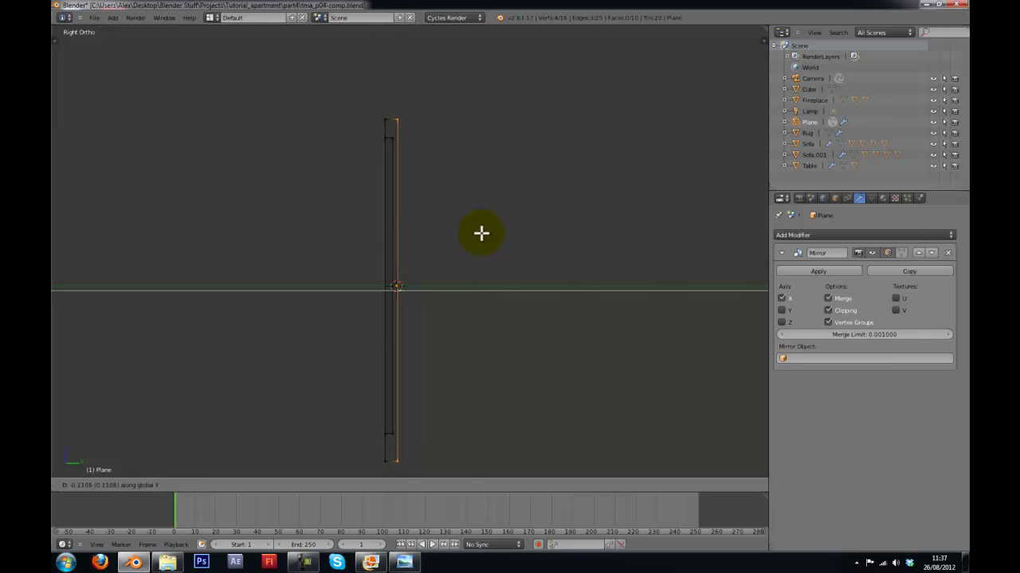
{"action": "left_click", "coordinate": [478, 234]}
{"action": "key", "text": "z"}
{"action": "key", "text": "ctrl+s"}
{"action": "left_click", "coordinate": [478, 234]}
{"action": "middle_click_drag", "start_coordinate": [478, 235], "coordinate": [528, 242]}
{"action": "scroll", "coordinate": [533, 235], "scroll_direction": "down", "scroll_amount": 4}
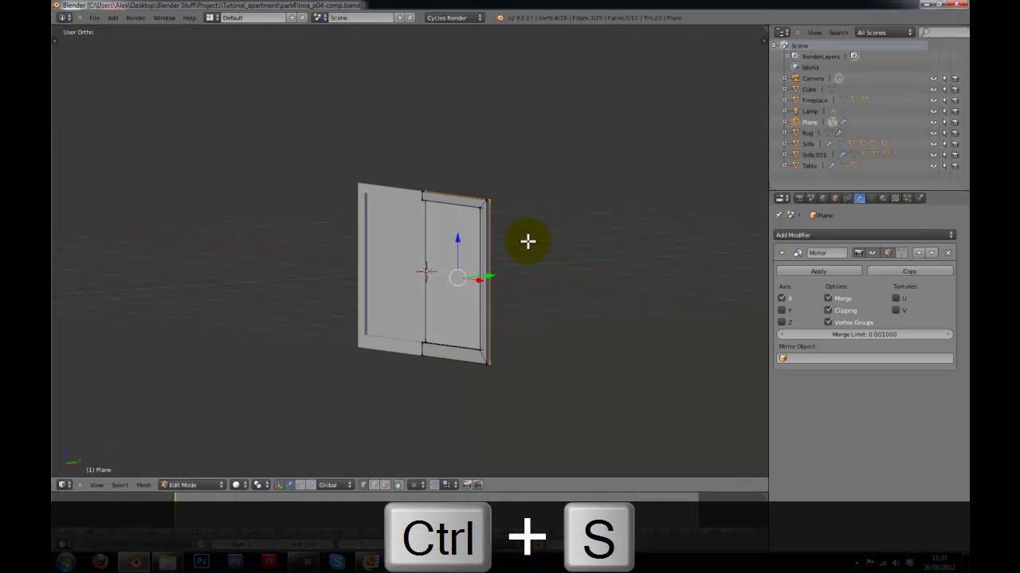
{"action": "key", "text": "e"}
{"action": "key", "text": "y"}
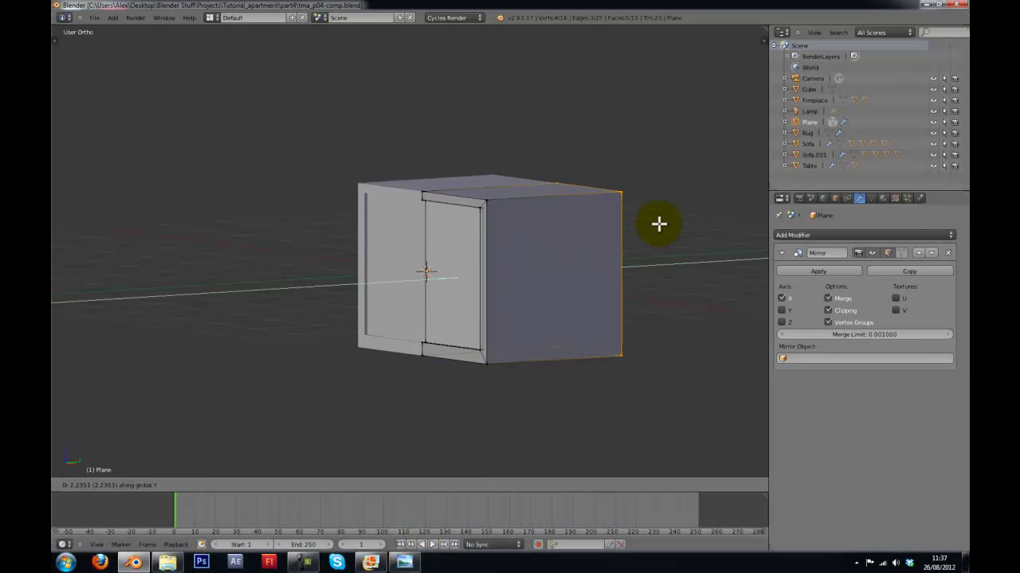
{"action": "right_click", "coordinate": [659, 223]}
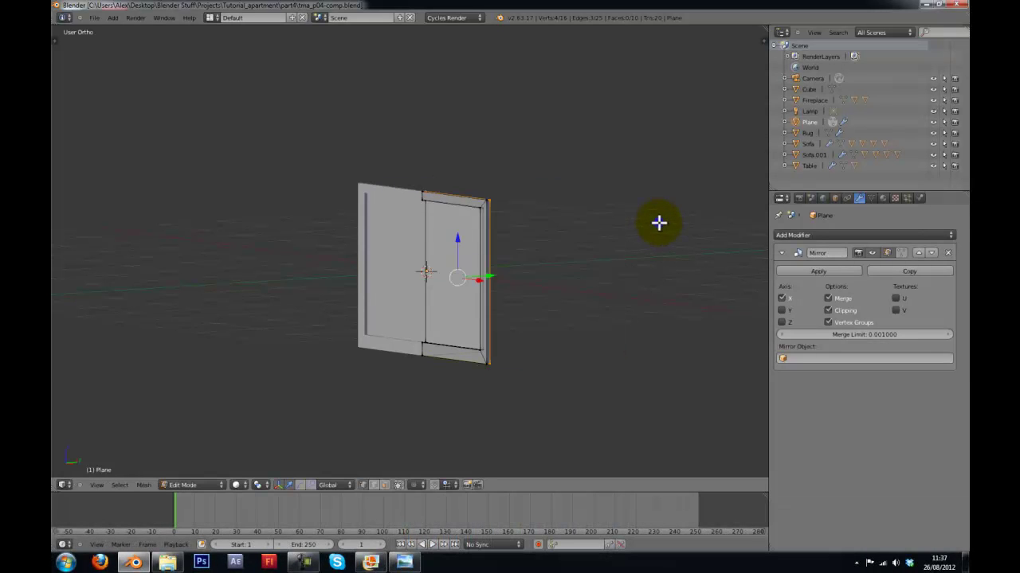
Extrude the side wall's rear edge loop backward and inward to form the casing's first tapered band
{"action": "middle_click_drag", "start_coordinate": [658, 221], "coordinate": [484, 262]}
{"action": "key", "text": "e"}
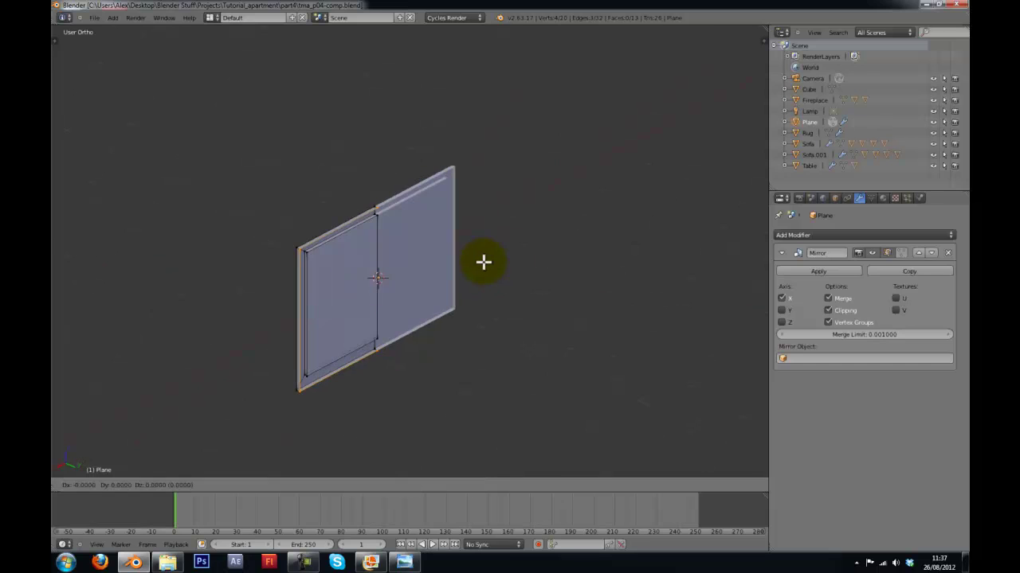
{"action": "key", "text": "y"}
{"action": "left_click", "coordinate": [487, 266]}
{"action": "key", "text": "e"}
{"action": "left_click", "coordinate": [497, 301]}
{"action": "middle_click_drag", "start_coordinate": [501, 290], "coordinate": [521, 271]}
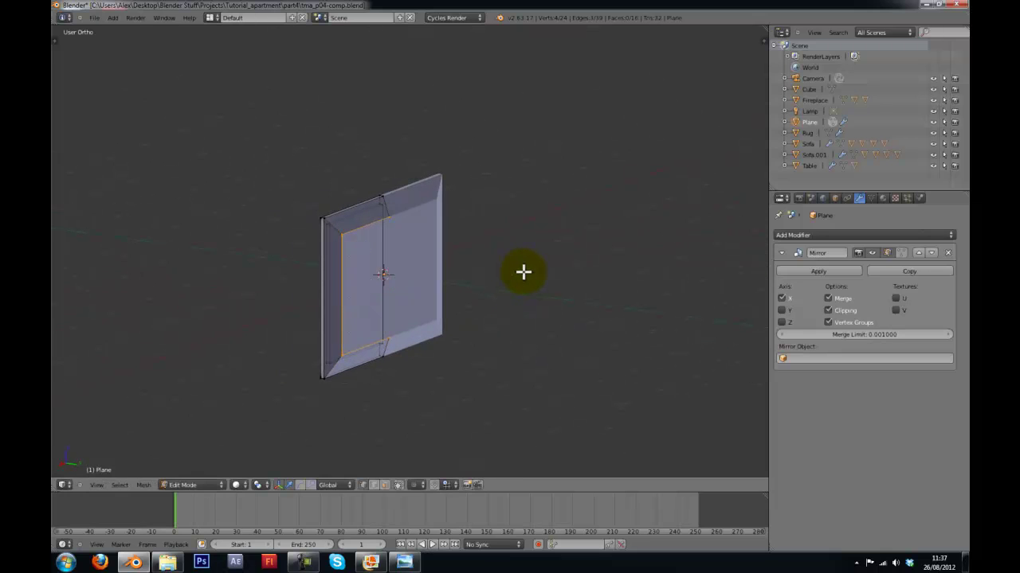
Extrude the rear loop again and scale it inward to form a second band on the casing's back
{"action": "key", "text": "e"}
{"action": "left_click", "coordinate": [529, 274]}
{"action": "key", "text": "s"}
{"action": "left_click", "coordinate": [481, 285]}
Adjust the depth of the innermost rear loop along Y so the casing's back bulges gently
{"action": "middle_click_drag", "start_coordinate": [479, 285], "coordinate": [553, 253]}
{"action": "key", "text": "g"}
{"action": "key", "text": "x"}
{"action": "key", "text": "y"}
{"action": "left_click", "coordinate": [545, 255]}
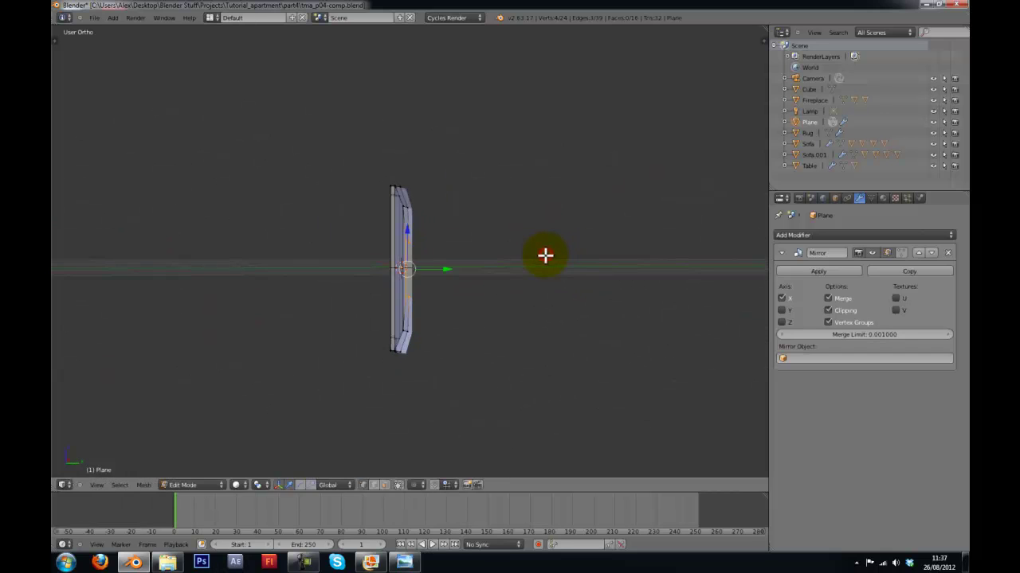
{"action": "key", "text": "KP_3"}
{"action": "scroll", "coordinate": [573, 180], "scroll_direction": "up", "scroll_amount": 5}
{"action": "key", "text": "g"}
{"action": "key", "text": "x"}
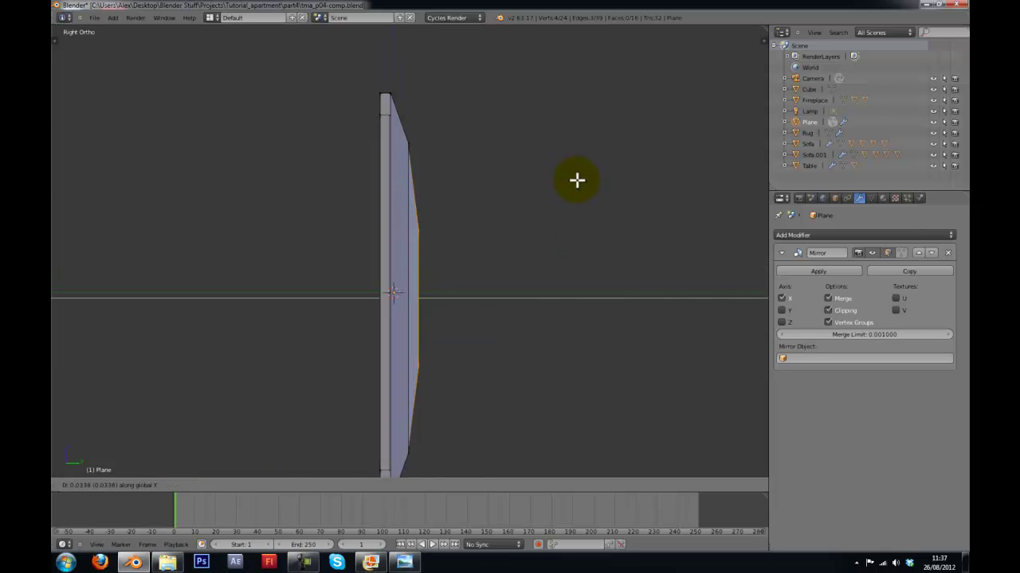
{"action": "left_click", "coordinate": [576, 180]}
Try another inward-scaled extrusion of the innermost rear loop, undo the scaling and delete the extra vertices
{"action": "middle_click_drag", "start_coordinate": [576, 180], "coordinate": [517, 191]}
{"action": "key", "text": "s"}
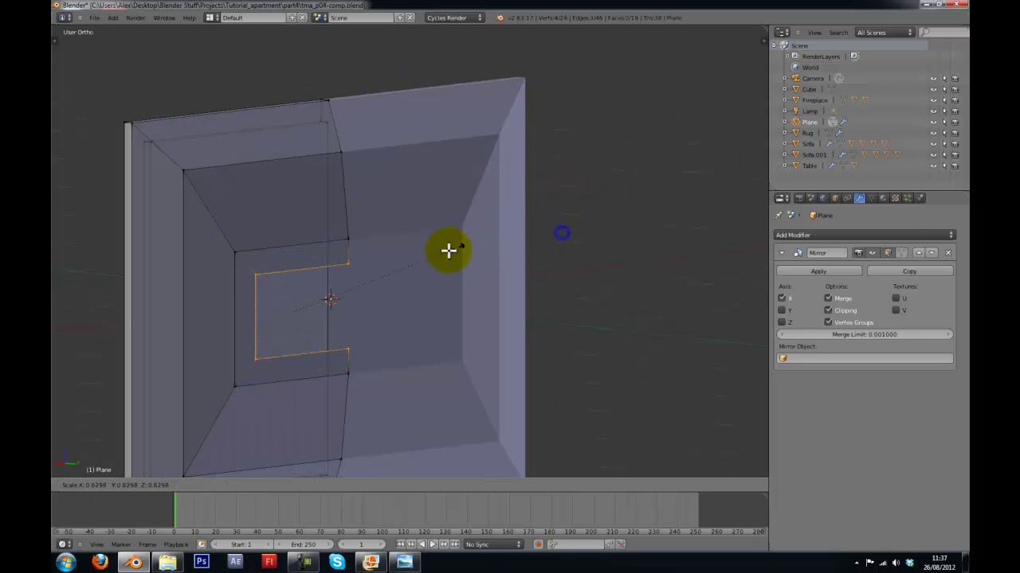
{"action": "left_click", "coordinate": [444, 280]}
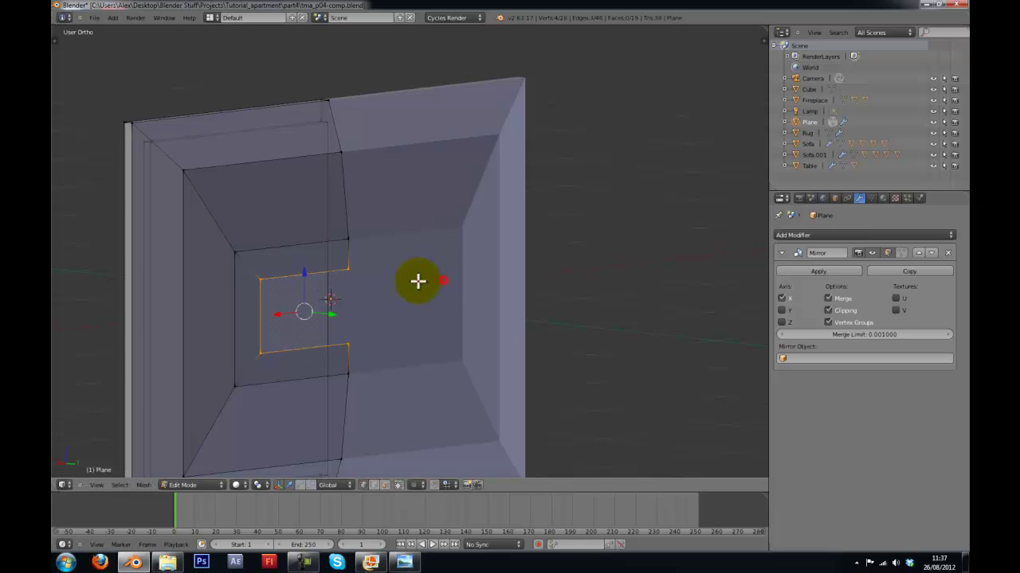
{"action": "key", "text": "ctrl+z"}
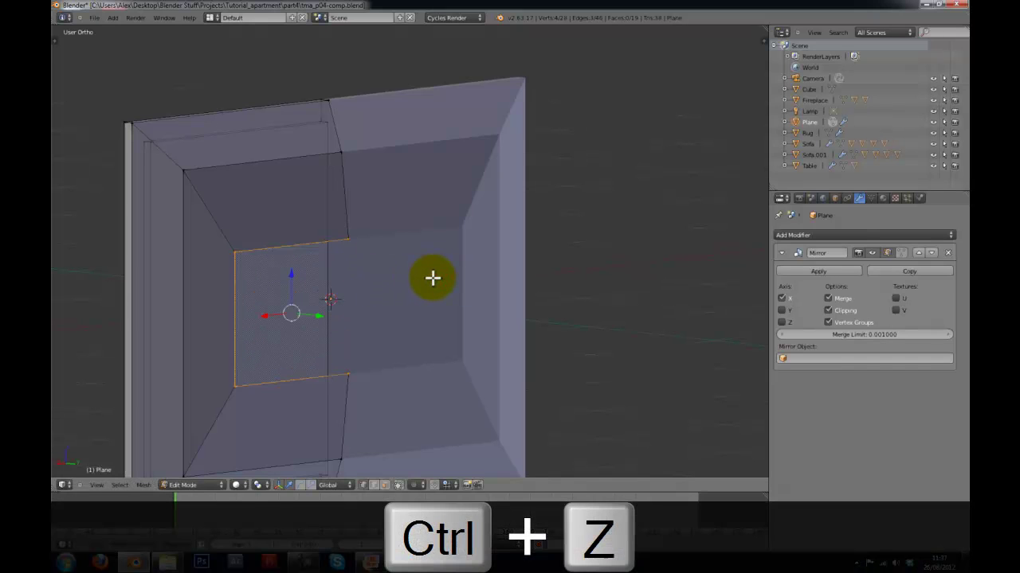
{"action": "key", "text": "x"}
{"action": "left_click", "coordinate": [441, 251]}
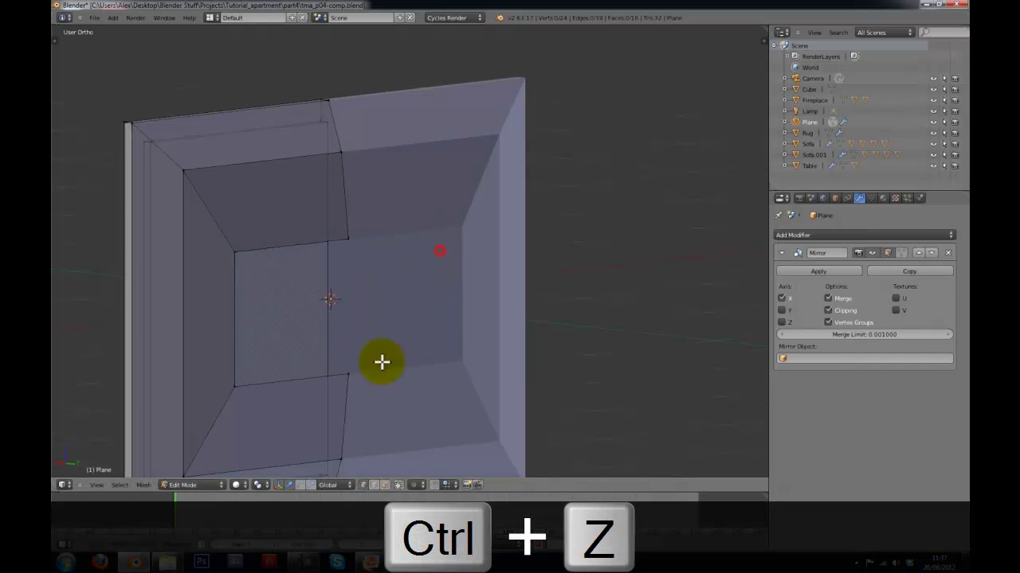
Fill the back opening with a face between the four innermost rear vertices and return to Object Mode
{"action": "right_click", "coordinate": [357, 241], "text": "shift"}
{"action": "right_click", "coordinate": [259, 259], "text": "shift"}
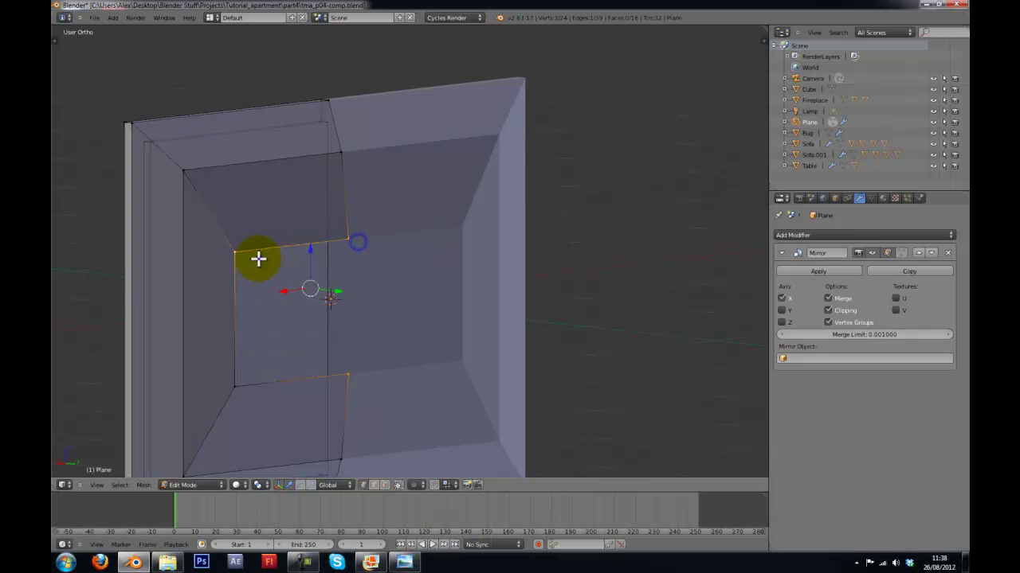
{"action": "right_click", "coordinate": [238, 400], "text": "shift"}
{"action": "key", "text": "f"}
{"action": "key", "text": "Tab"}
{"action": "middle_click_drag", "start_coordinate": [252, 372], "coordinate": [302, 290]}
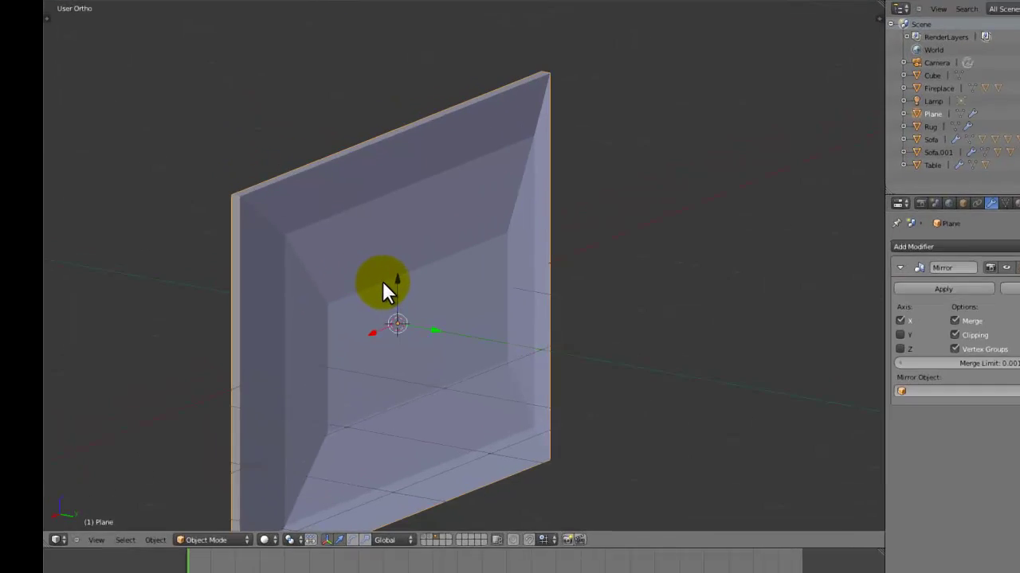
Set the television casing's shading to smooth
{"action": "key", "text": "t"}
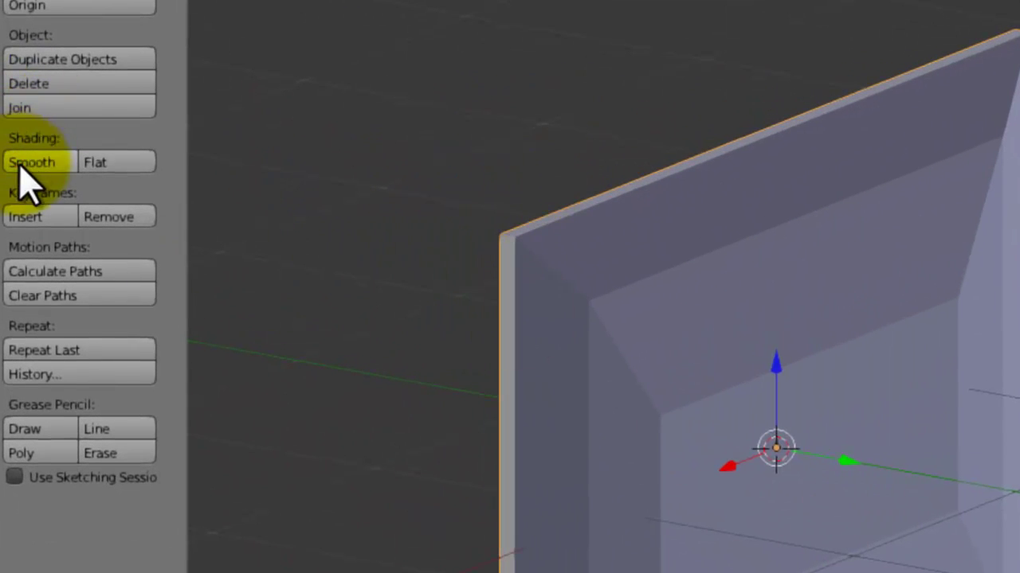
{"action": "left_click", "coordinate": [30, 165]}
{"action": "middle_click_drag", "start_coordinate": [271, 231], "coordinate": [88, 147]}
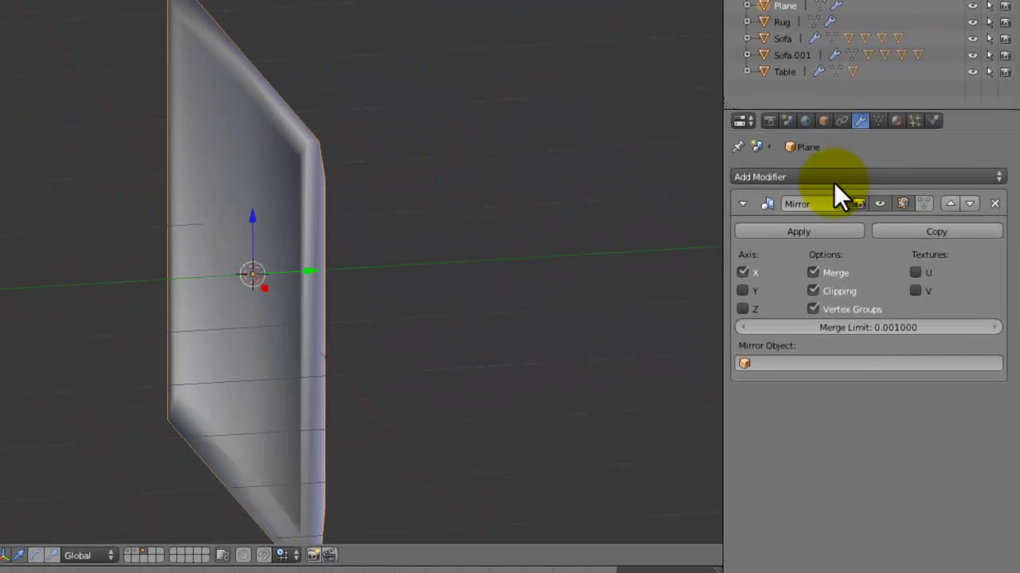
Add an Edge Split modifier to the television casing and save the file
{"action": "left_click", "coordinate": [822, 176]}
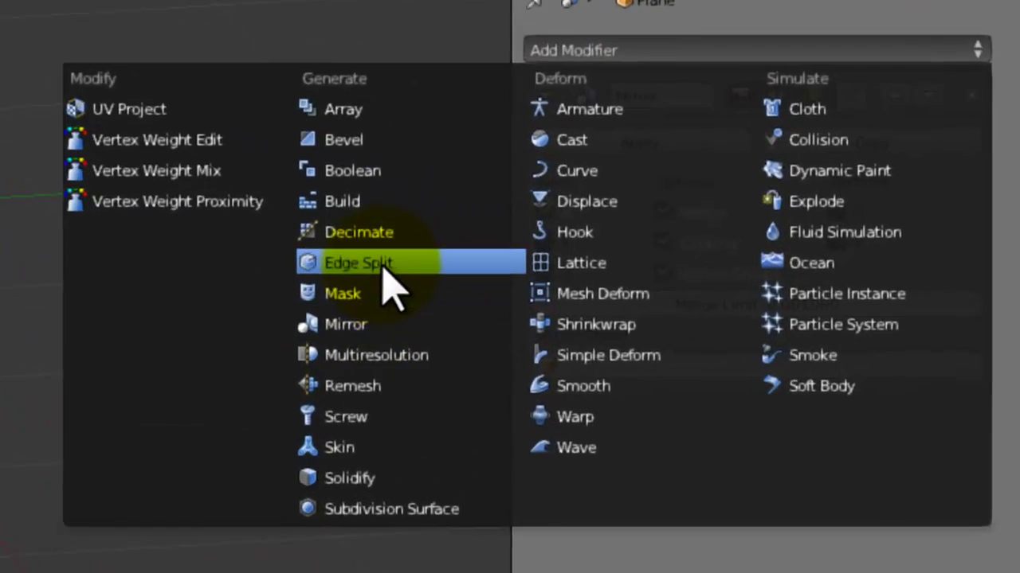
{"action": "left_click", "coordinate": [647, 304]}
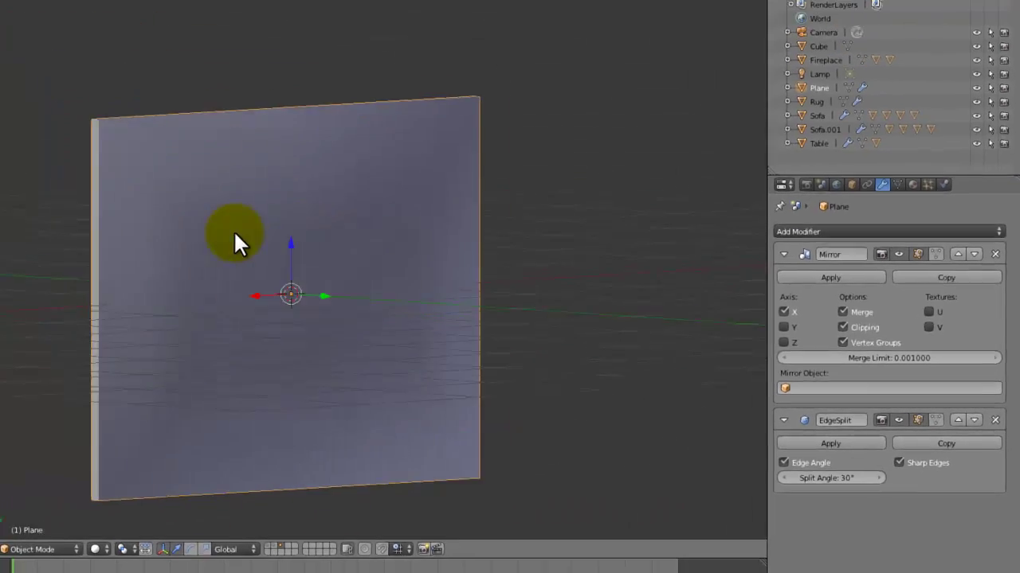
{"action": "middle_click_drag", "start_coordinate": [236, 238], "coordinate": [390, 267]}
{"action": "middle_click_drag", "start_coordinate": [195, 174], "coordinate": [550, 270]}
{"action": "key", "text": "ctrl+s"}
{"action": "key", "text": "a"}
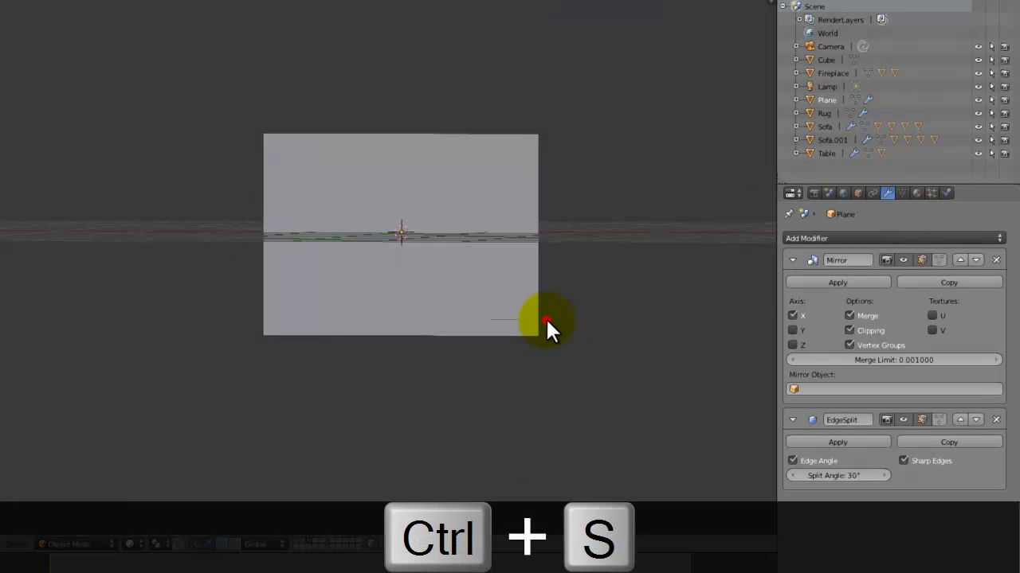
Switch to the front view with nothing selected and save the file again
{"action": "middle_click_drag", "start_coordinate": [547, 326], "coordinate": [445, 230]}
{"action": "key", "text": "KP_1"}
{"action": "key", "text": "a"}
{"action": "key", "text": "ctrl+s"}
{"action": "left_click", "coordinate": [463, 297]}
Add a cylinder mesh with 16 vertices, radius 1, depth 2 and no cap fill
{"action": "scroll", "coordinate": [445, 231], "scroll_direction": "up", "scroll_amount": 1}
{"action": "scroll", "coordinate": [446, 233], "scroll_direction": "up", "scroll_amount": 2}
{"action": "key", "text": "shift+a"}
{"action": "mouse_move", "coordinate": [451, 230]}
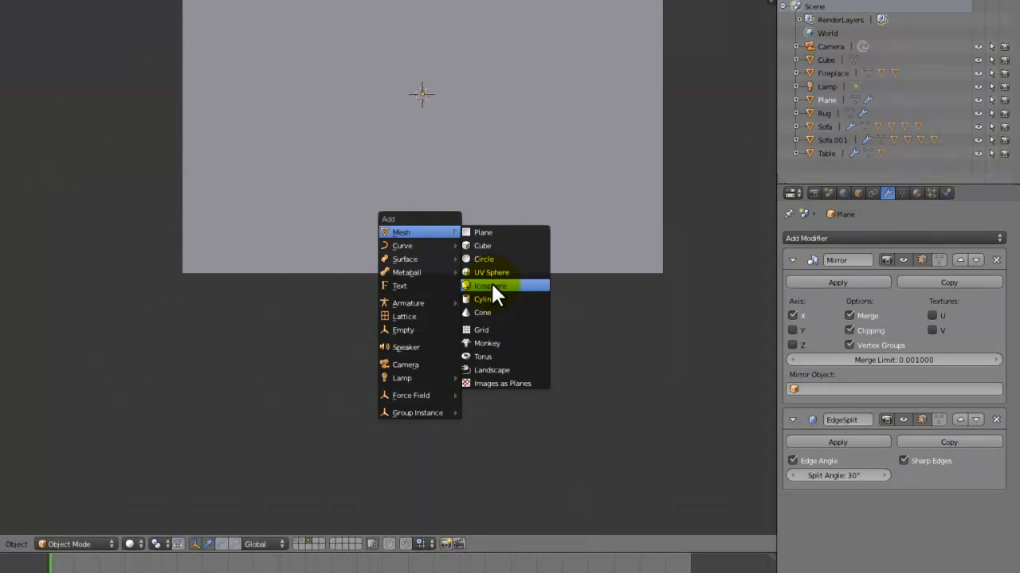
{"action": "left_click", "coordinate": [487, 299]}
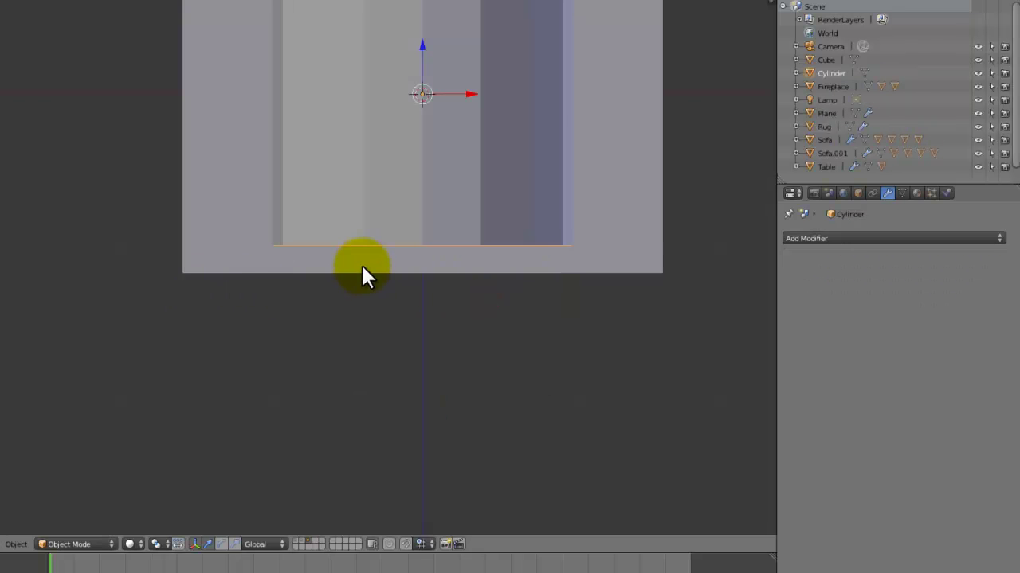
{"action": "key", "text": "t"}
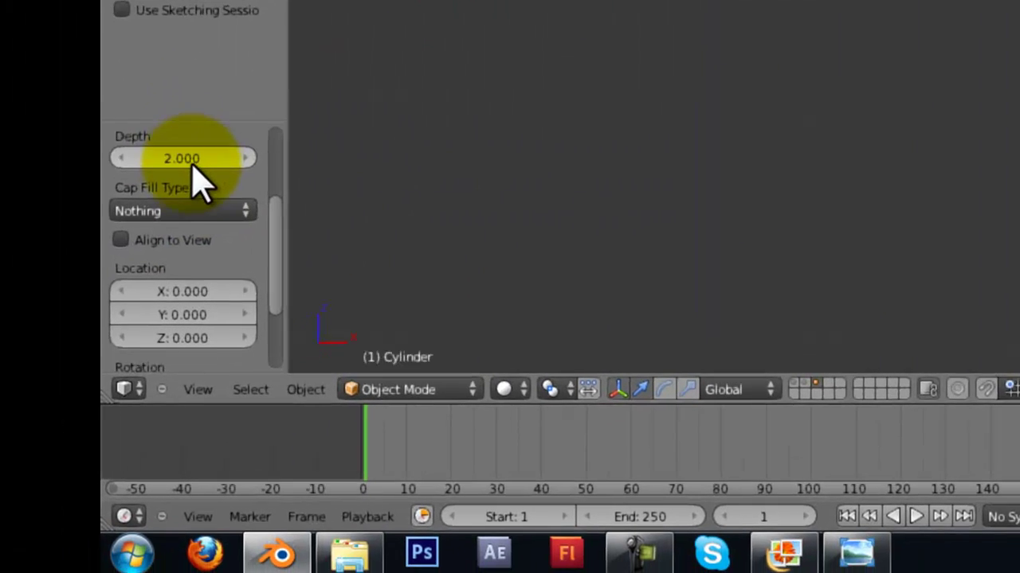
{"action": "scroll", "coordinate": [199, 172], "scroll_direction": "up", "scroll_amount": 3}
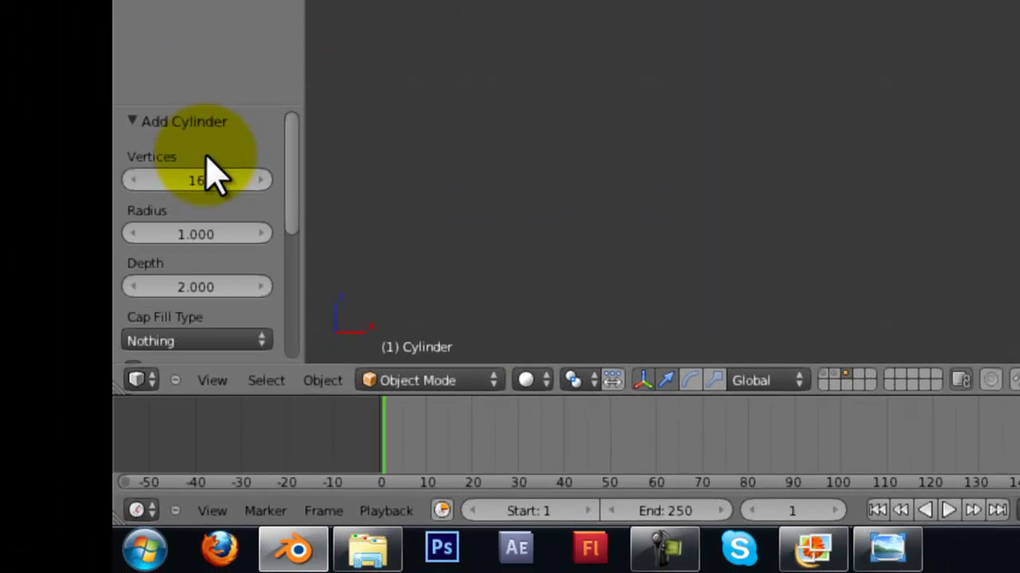
{"action": "left_click", "coordinate": [203, 171]}
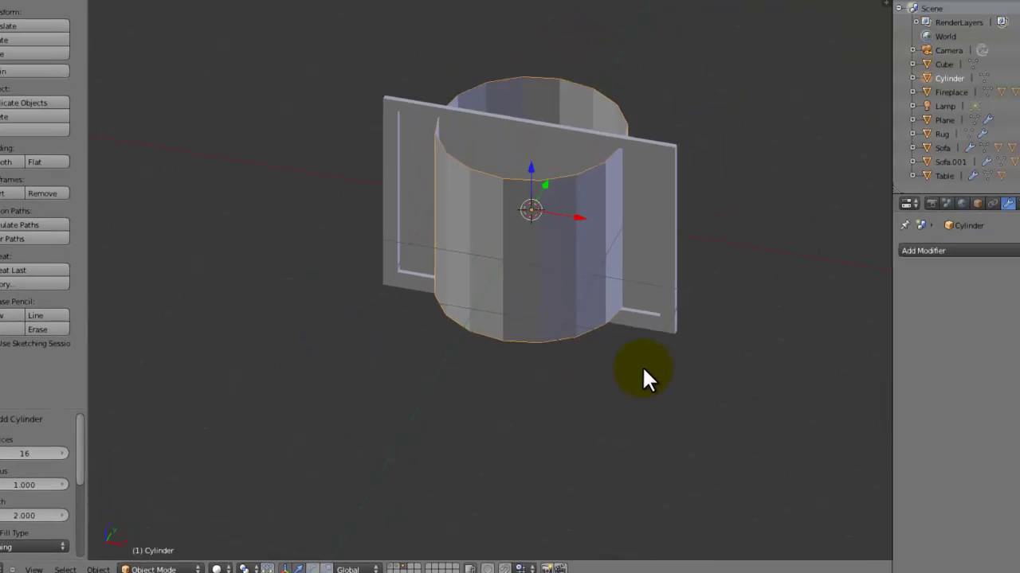
Scale the cylinder down in X and Y, and shrink its height along Z
{"action": "key", "text": "shift+z"}
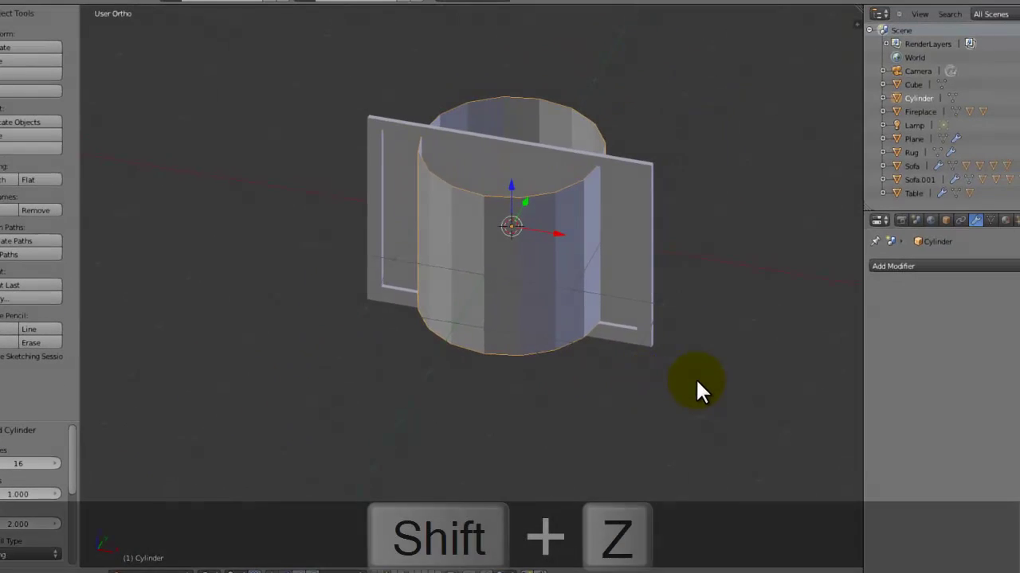
{"action": "key", "text": "s"}
{"action": "left_click", "coordinate": [547, 275]}
{"action": "left_click", "coordinate": [634, 455]}
{"action": "key", "text": "s"}
{"action": "left_click", "coordinate": [583, 402]}
{"action": "key", "text": "s"}
{"action": "left_click", "coordinate": [583, 401]}
{"action": "key", "text": "s"}
{"action": "key", "text": "z"}
{"action": "left_click", "coordinate": [540, 375]}
Scale the cylinder down further to fit within the height of the television's bottom border
{"action": "key", "text": "KP_1"}
{"action": "key", "text": "s"}
{"action": "left_click", "coordinate": [700, 393]}
{"action": "left_click", "coordinate": [699, 333]}
{"action": "middle_click_drag", "start_coordinate": [700, 333], "coordinate": [579, 321]}
{"action": "key", "text": "s"}
{"action": "left_click", "coordinate": [552, 313]}
Move the cylinder along Y into the television's bottom border and scale it down to fit the border's thickness
{"action": "key", "text": "g"}
{"action": "key", "text": "y"}
{"action": "key", "text": "s"}
{"action": "left_click", "coordinate": [503, 302]}
{"action": "key", "text": "g"}
{"action": "left_click", "coordinate": [506, 304]}
{"action": "key", "text": "s"}
Move the cylinder along Z by about 0.033 and along Y by about 0.006 within the bottom border
{"action": "key", "text": "g"}
{"action": "key", "text": "z"}
{"action": "left_click", "coordinate": [529, 304]}
{"action": "key", "text": "g"}
{"action": "key", "text": "y"}
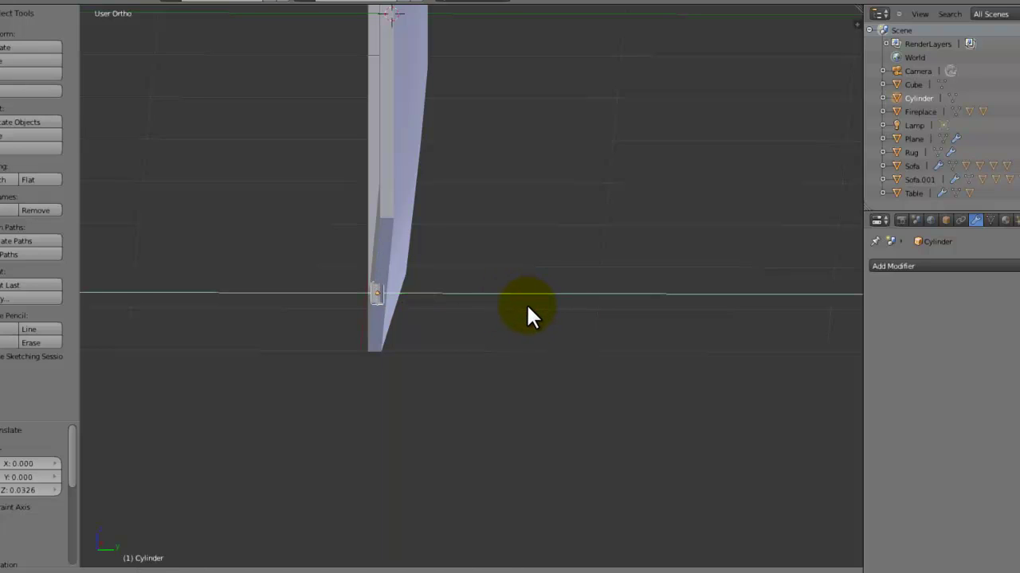
{"action": "left_click", "coordinate": [529, 302]}
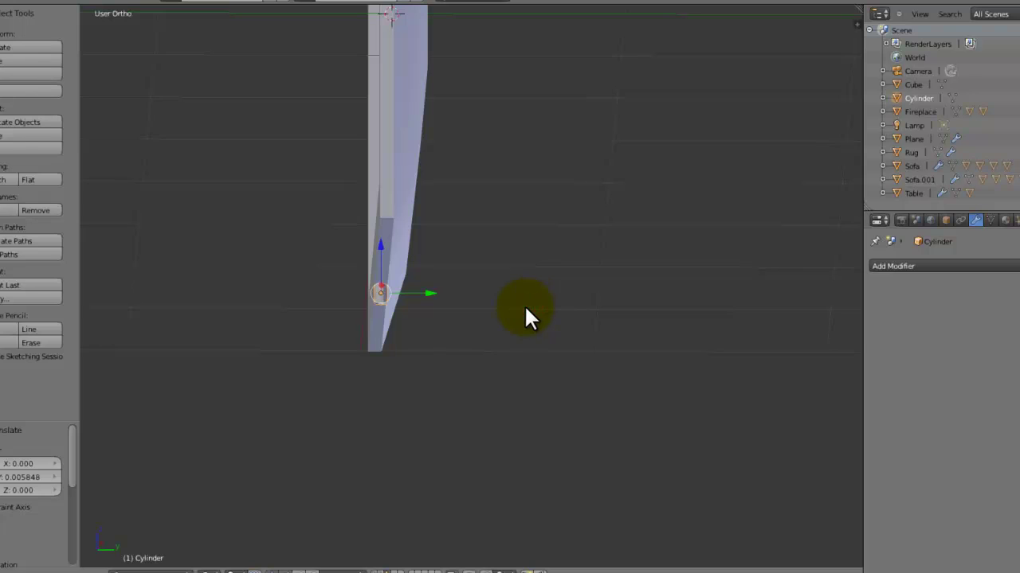
Select the cylinder's bottom ring of vertices in edit mode and scale it outward by about 1.557
{"action": "key", "text": "KP_1"}
{"action": "key", "text": "Tab"}
{"action": "key", "text": "a"}
{"action": "key", "text": "b"}
{"action": "left_click_drag", "start_coordinate": [629, 318], "coordinate": [587, 351]}
{"action": "key", "text": "s"}
{"action": "left_click", "coordinate": [756, 429]}
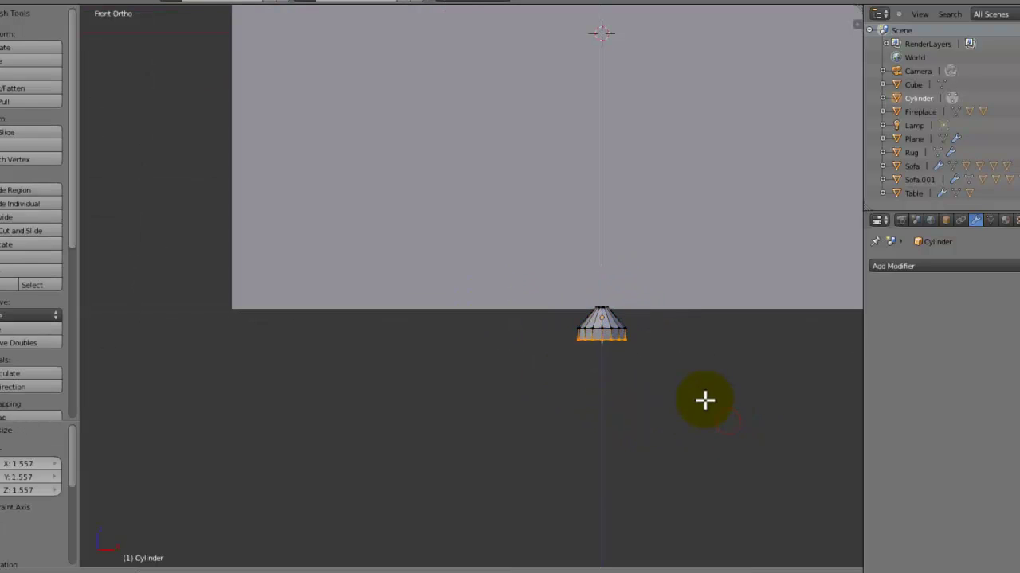
Extrude the cylinder's bottom ring downward and widen it into a broad, shallow television stand
{"action": "key", "text": "s"}
{"action": "left_click", "coordinate": [788, 436]}
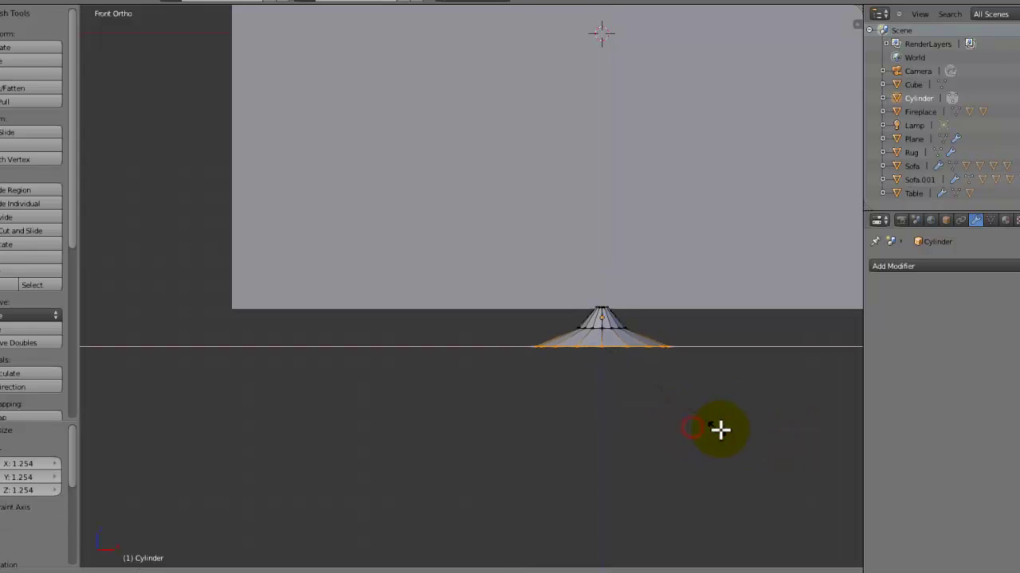
{"action": "left_click", "coordinate": [805, 446]}
{"action": "middle_click_drag", "start_coordinate": [806, 446], "coordinate": [672, 444]}
{"action": "left_click", "coordinate": [718, 435]}
{"action": "key", "text": "s"}
{"action": "left_click", "coordinate": [747, 435]}
Extrude the stand's outer ring down by about 0.065 and scale the new bottom ring outward
{"action": "middle_click_drag", "start_coordinate": [746, 435], "coordinate": [546, 421]}
{"action": "key", "text": "e"}
{"action": "left_click", "coordinate": [625, 446]}
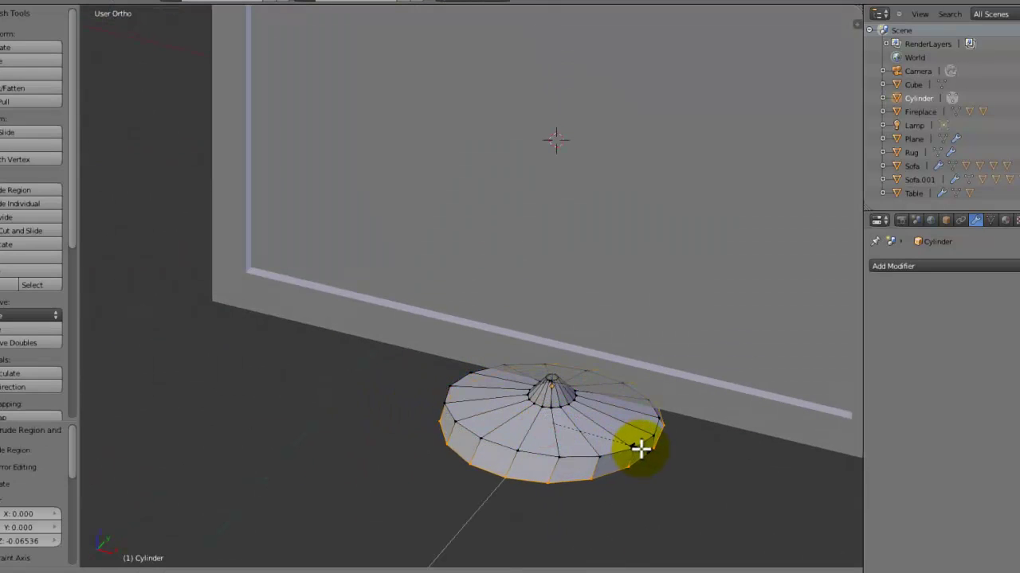
{"action": "key", "text": "s"}
{"action": "left_click", "coordinate": [697, 451]}
Finish adjusting the stand's bottom ring and apply smooth shading to the stand in object mode
{"action": "middle_click_drag", "start_coordinate": [697, 452], "coordinate": [667, 360]}
{"action": "left_click", "coordinate": [696, 400]}
{"action": "key", "text": "Tab"}
{"action": "key", "text": "Tab"}
{"action": "left_click", "coordinate": [756, 352]}
{"action": "key", "text": "Tab"}
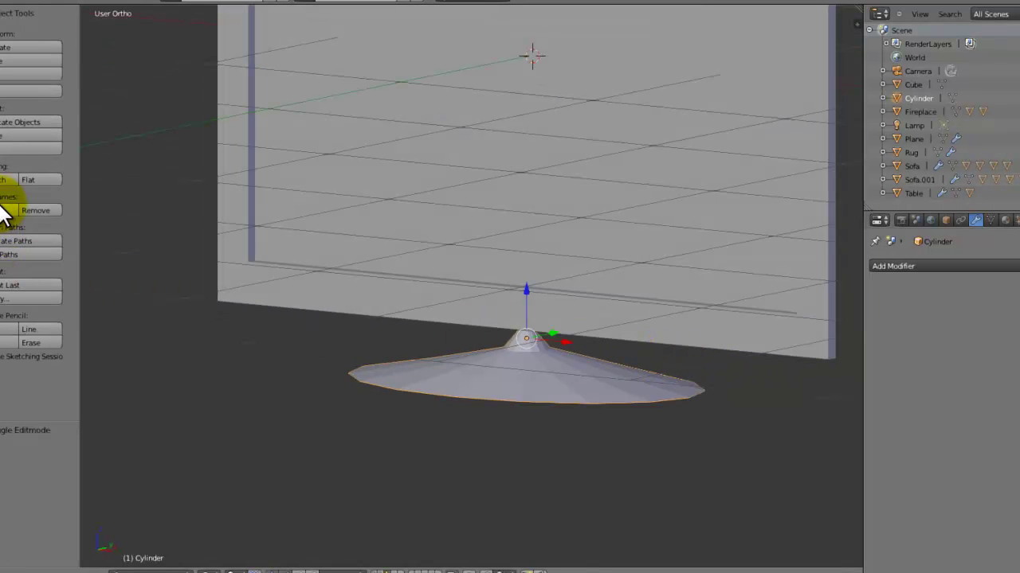
{"action": "scroll", "coordinate": [367, 242], "scroll_direction": "down", "scroll_amount": 2}
Lower the edge loop midway down the stand's slope along Z to make the profile concave, and save the file
{"action": "middle_click_drag", "start_coordinate": [406, 261], "coordinate": [369, 270]}
{"action": "scroll", "coordinate": [367, 242], "scroll_direction": "up", "scroll_amount": 5}
{"action": "key", "text": "Tab"}
{"action": "middle_click_drag", "start_coordinate": [505, 410], "coordinate": [489, 481]}
{"action": "right_click", "coordinate": [474, 432], "text": "alt"}
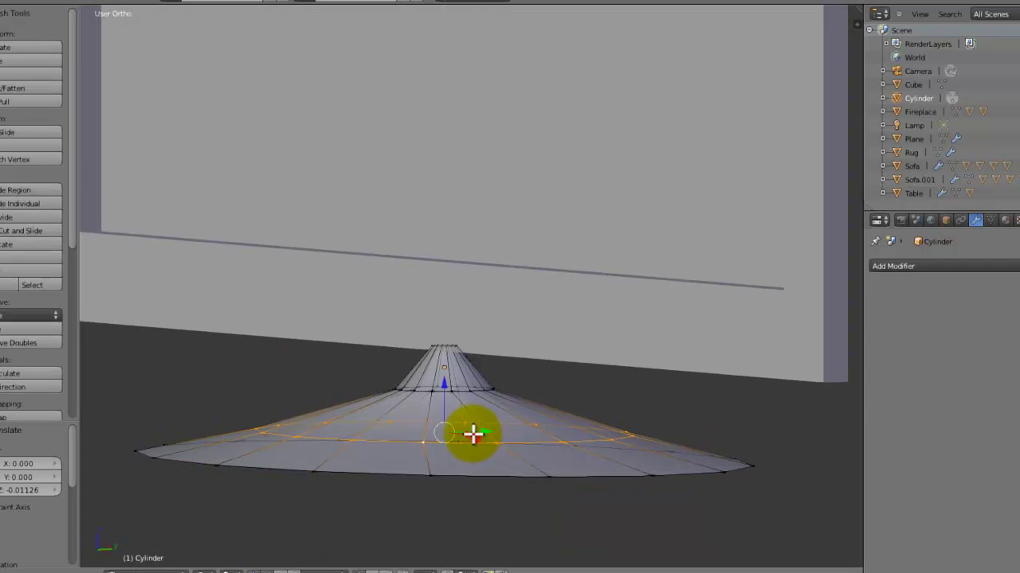
{"action": "left_click", "coordinate": [470, 431]}
{"action": "middle_click_drag", "start_coordinate": [464, 428], "coordinate": [391, 380]}
{"action": "key", "text": "g"}
{"action": "key", "text": "z"}
{"action": "left_click", "coordinate": [450, 428]}
{"action": "key", "text": "Tab"}
{"action": "key", "text": "ctrl+s"}
{"action": "left_click", "coordinate": [468, 469]}
Add a Subdivision Surface modifier to the stand with view and render subdivisions both at 1
{"action": "scroll", "coordinate": [393, 381], "scroll_direction": "up", "scroll_amount": 3}
{"action": "key", "text": "Tab"}
{"action": "key", "text": "Tab"}
{"action": "middle_click_drag", "start_coordinate": [614, 329], "coordinate": [867, 276]}
{"action": "left_click", "coordinate": [915, 268]}
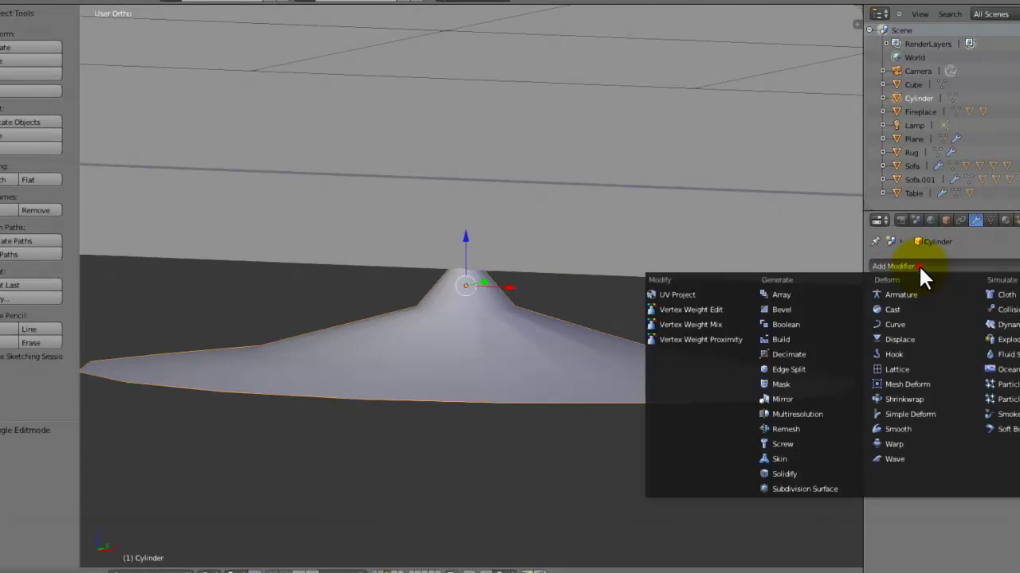
{"action": "left_click", "coordinate": [810, 487]}
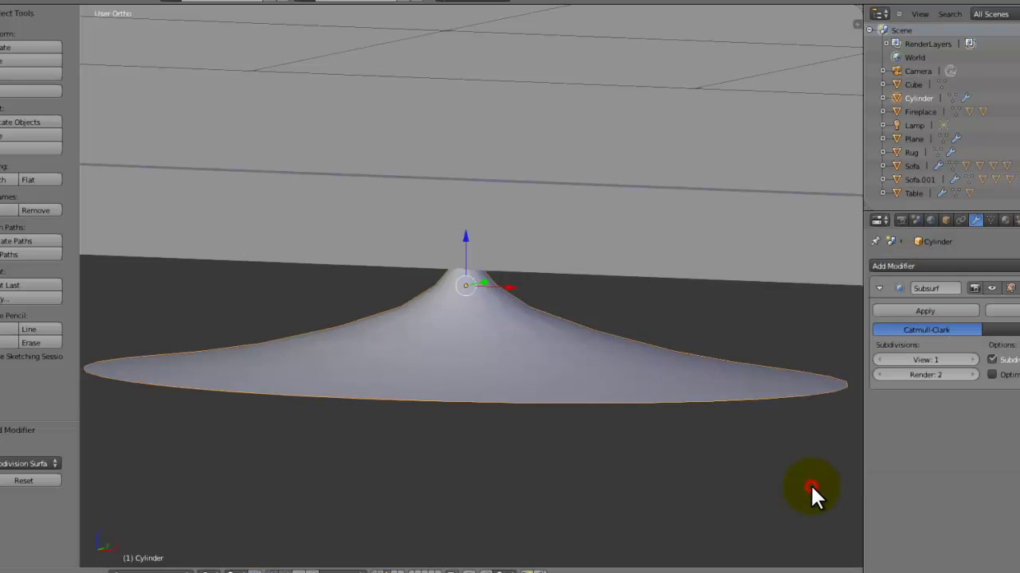
{"action": "left_click", "coordinate": [972, 360]}
{"action": "mouse_move", "coordinate": [717, 356]}
{"action": "middle_mouse_down"}
{"action": "mouse_move", "coordinate": [626, 354]}
{"action": "mouse_move", "coordinate": [655, 370]}
{"action": "middle_mouse_up"}
{"action": "key", "text": "z"}
{"action": "key", "text": "z"}
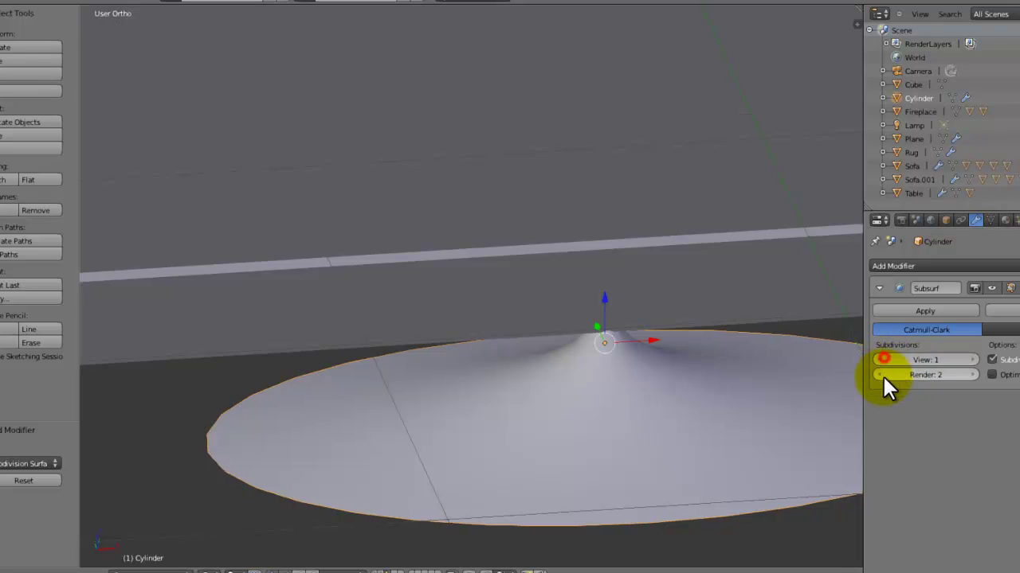
{"action": "scroll", "coordinate": [694, 303], "scroll_direction": "down", "scroll_amount": 8}
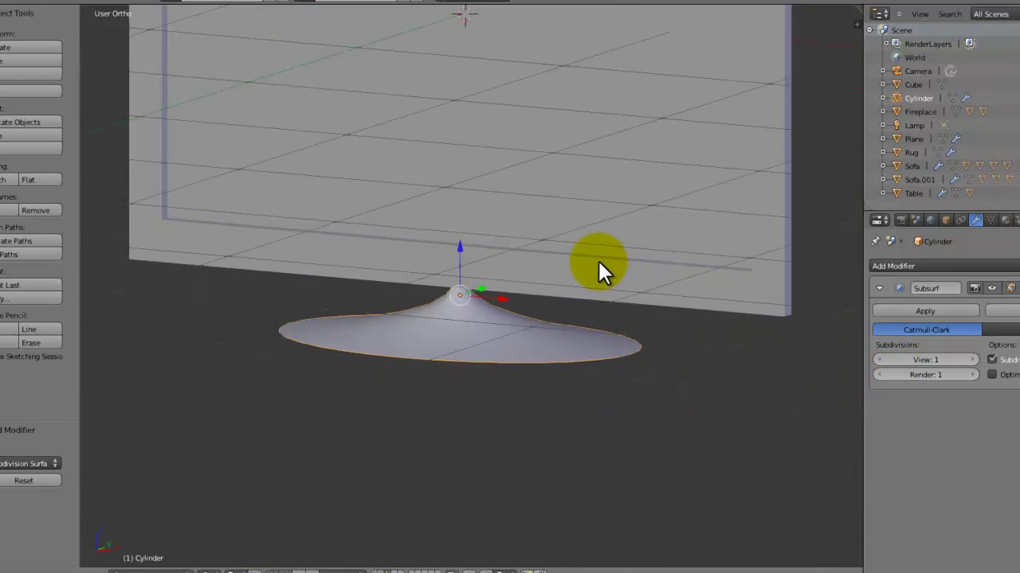
Move the television's bottom rear edge backward along Y by about 0.096 in edit mode
{"action": "scroll", "coordinate": [549, 243], "scroll_direction": "up", "scroll_amount": 6}
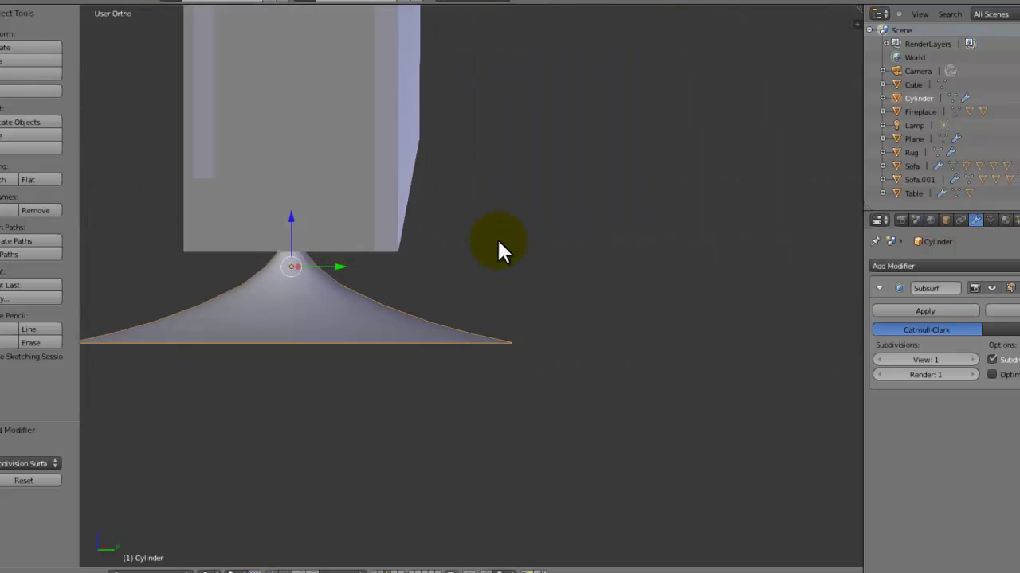
{"action": "middle_click_drag", "start_coordinate": [497, 243], "coordinate": [284, 224]}
{"action": "right_click", "coordinate": [330, 223]}
{"action": "key", "text": "Tab"}
{"action": "key", "text": "KP_3"}
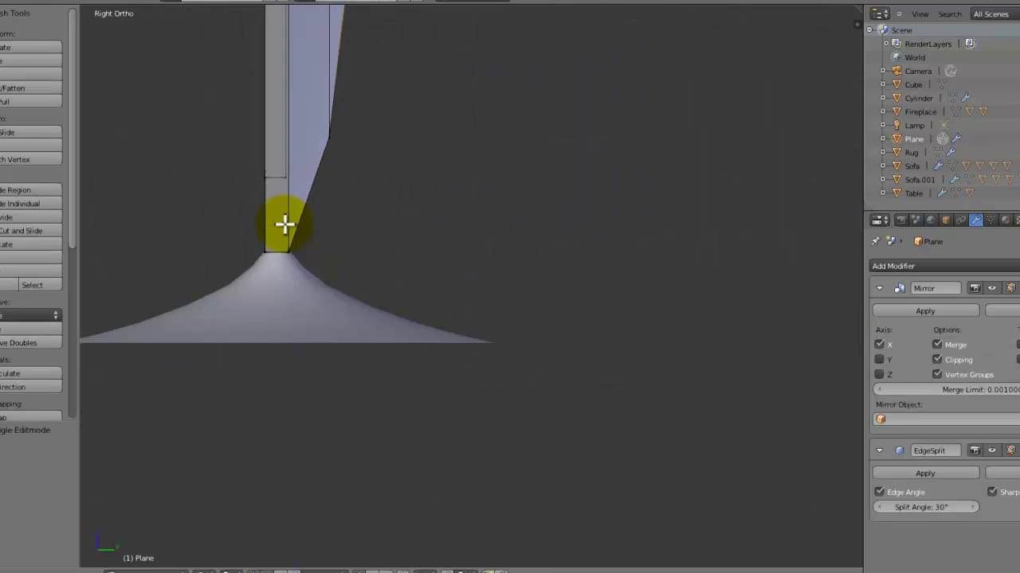
{"action": "scroll", "coordinate": [382, 277], "scroll_direction": "down", "scroll_amount": 3}
{"action": "left_click", "coordinate": [381, 254]}
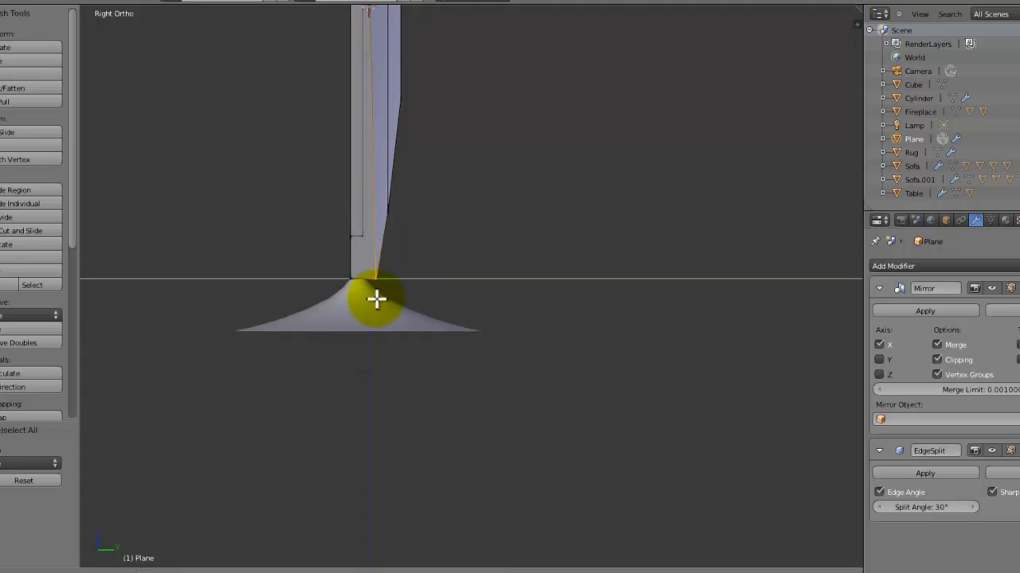
{"action": "left_click", "coordinate": [385, 297]}
Move the back casing's lower edge backward along Y by about 0.084, and shift the edge above it backward too
{"action": "middle_click_drag", "start_coordinate": [400, 289], "coordinate": [375, 241]}
{"action": "scroll", "coordinate": [368, 292], "scroll_direction": "down", "scroll_amount": 4}
{"action": "scroll", "coordinate": [393, 287], "scroll_direction": "up", "scroll_amount": 4}
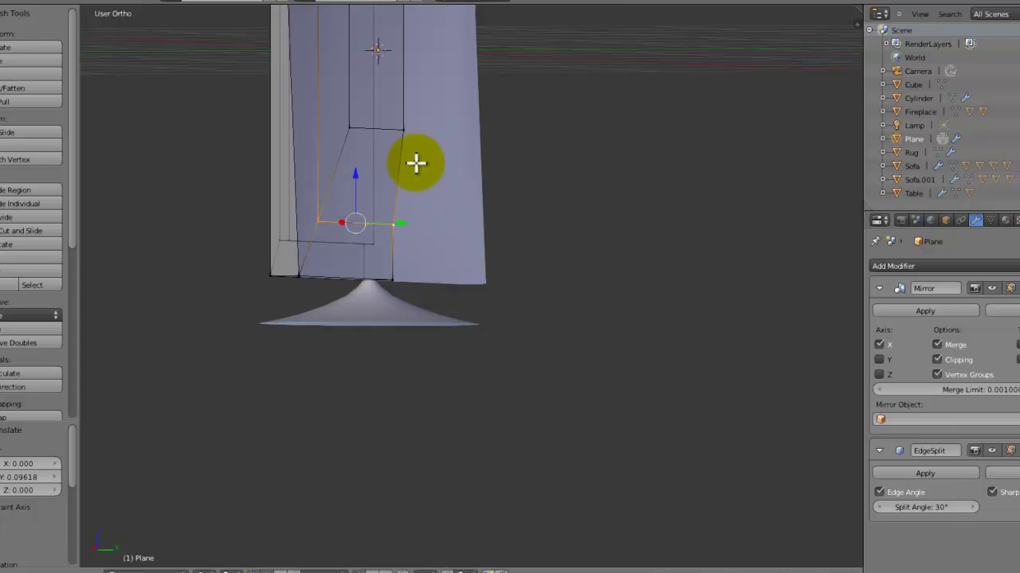
{"action": "key", "text": "KP_1"}
{"action": "key", "text": "KP_3"}
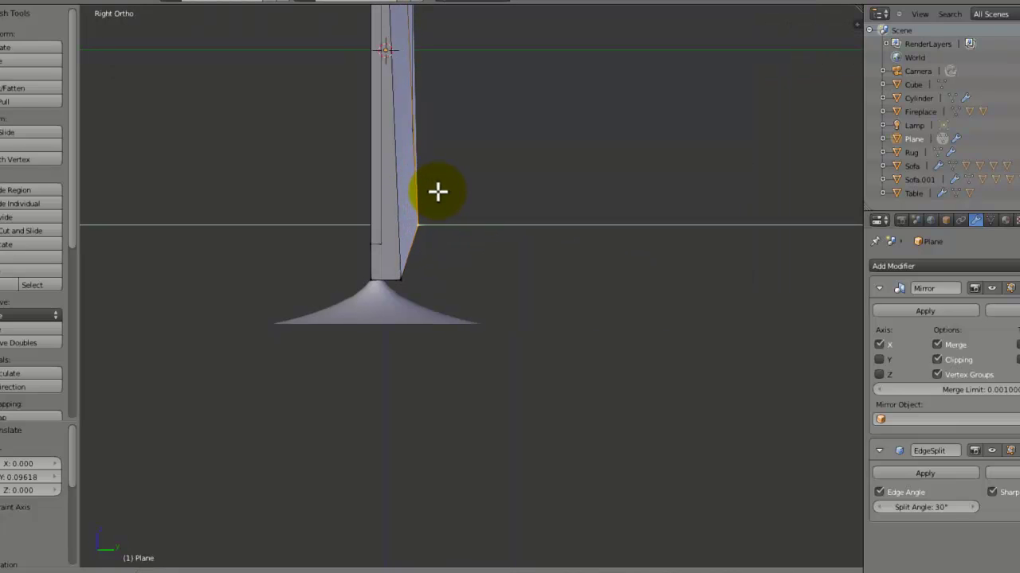
{"action": "middle_click_drag", "start_coordinate": [438, 191], "coordinate": [414, 120]}
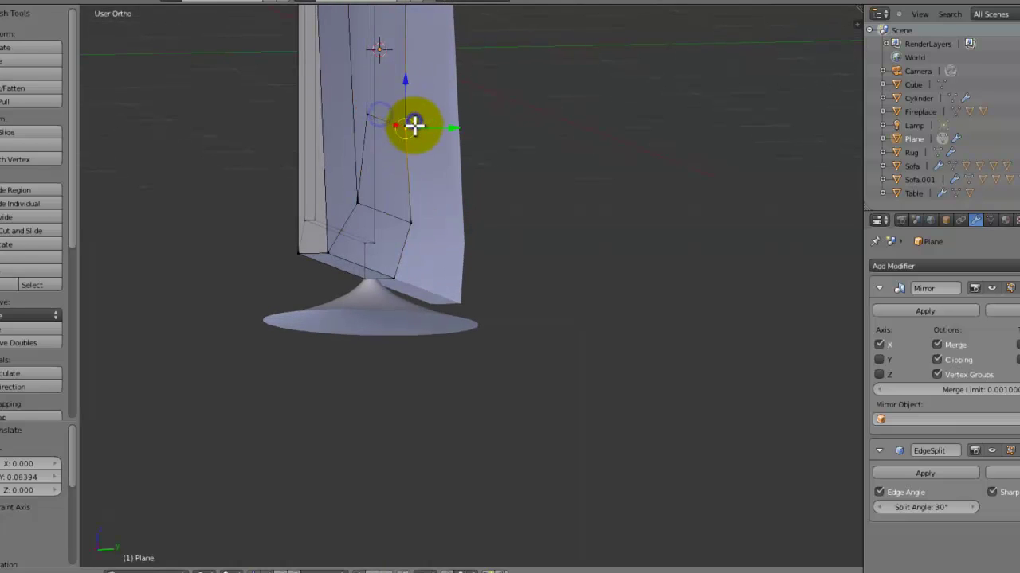
{"action": "key", "text": "KP_3"}
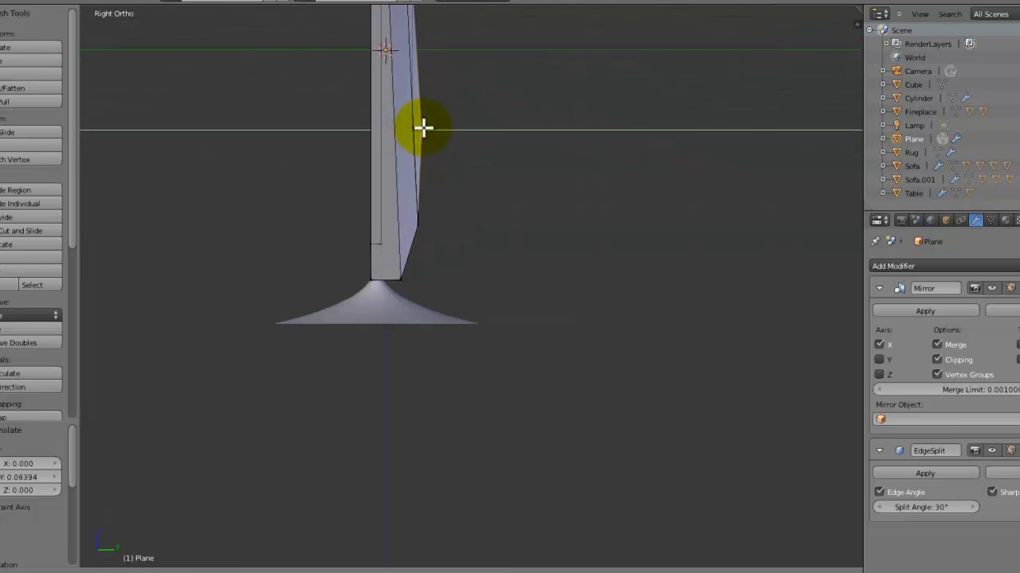
{"action": "left_click", "coordinate": [424, 127]}
Move the stand along Y to sit under the middle of the thickened bottom border
{"action": "key", "text": "Tab"}
{"action": "right_click", "coordinate": [408, 312]}
{"action": "key", "text": "g"}
{"action": "key", "text": "y"}
{"action": "left_click", "coordinate": [417, 314]}
Scale the top ring of the stand's neck outward to suit the depth of the television's bottom border
{"action": "key", "text": "Tab"}
{"action": "scroll", "coordinate": [415, 311], "scroll_direction": "up", "scroll_amount": 3}
{"action": "key", "text": "b"}
{"action": "left_click_drag", "start_coordinate": [355, 256], "coordinate": [279, 287]}
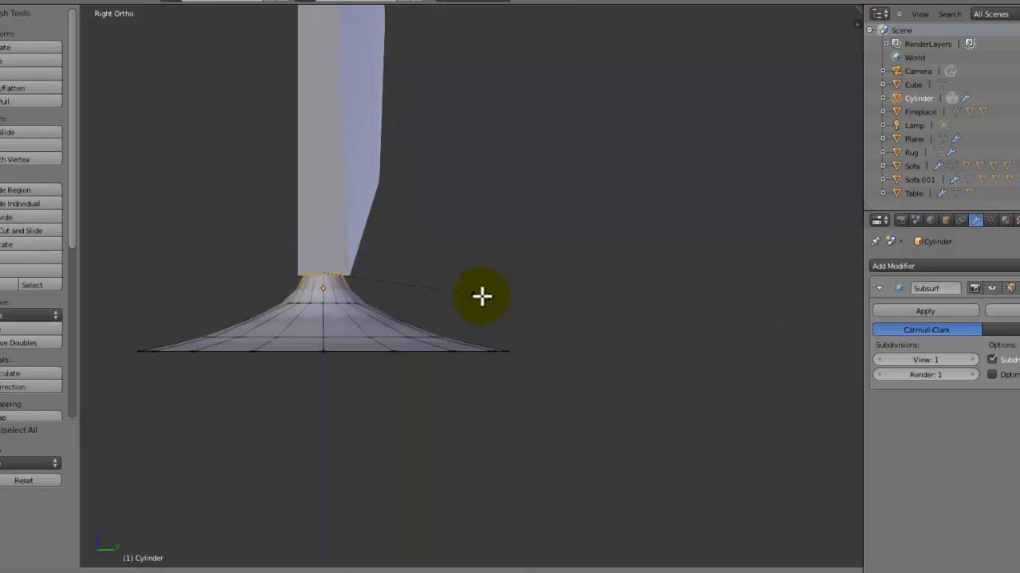
{"action": "left_click", "coordinate": [475, 295]}
Select the ring at the base of the stand's neck and rescale it to smooth the flare
{"action": "key", "text": "a"}
{"action": "right_click", "coordinate": [364, 296], "text": "alt"}
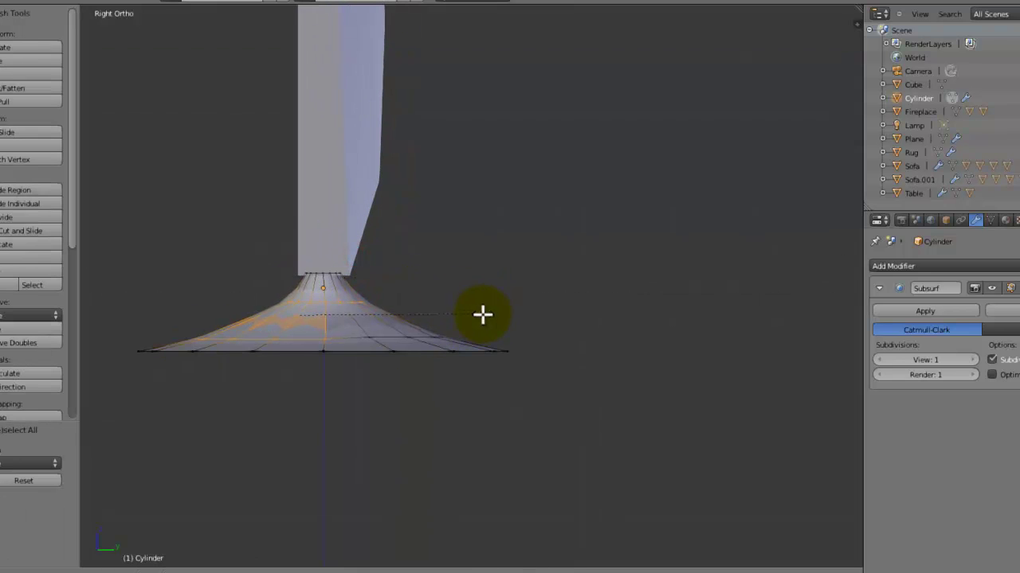
{"action": "key", "text": "a"}
{"action": "key", "text": "b"}
{"action": "left_click_drag", "start_coordinate": [372, 290], "coordinate": [249, 303]}
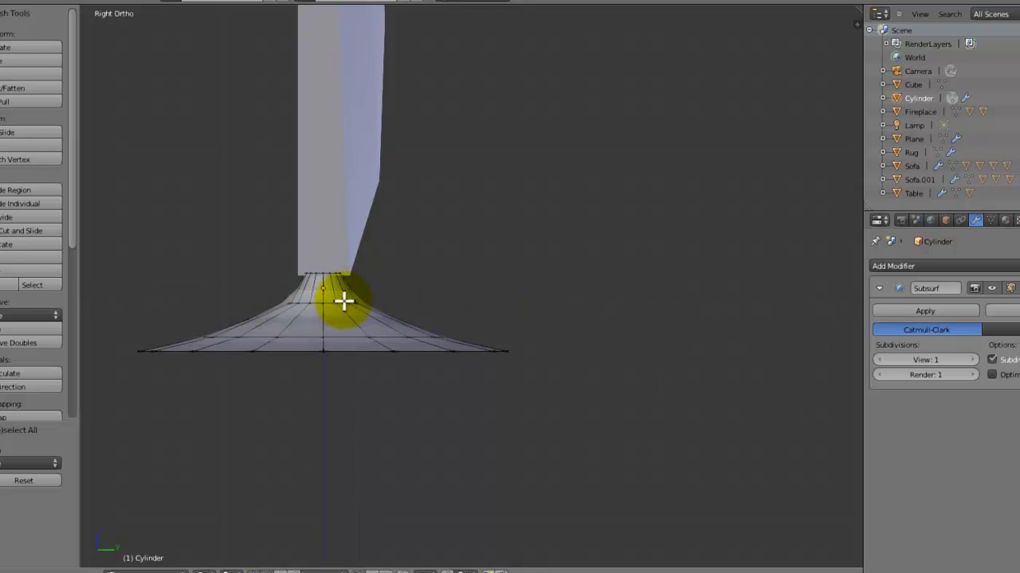
{"action": "key", "text": "s"}
{"action": "left_click", "coordinate": [444, 302]}
Rescale the edge loop on the stand's lower slope, leave edit mode and save the file
{"action": "right_click", "coordinate": [379, 338], "text": "alt"}
{"action": "key", "text": "s"}
{"action": "left_click", "coordinate": [505, 329]}
{"action": "key", "text": "Tab"}
{"action": "middle_click_drag", "start_coordinate": [487, 348], "coordinate": [519, 283]}
{"action": "key", "text": "ctrl+s"}
Select the television's front screen face in edit mode
{"action": "scroll", "coordinate": [518, 276], "scroll_direction": "down", "scroll_amount": 4}
{"action": "scroll", "coordinate": [519, 265], "scroll_direction": "down", "scroll_amount": 4}
{"action": "scroll", "coordinate": [517, 280], "scroll_direction": "up", "scroll_amount": 3}
{"action": "right_click", "coordinate": [510, 279]}
{"action": "scroll", "coordinate": [507, 279], "scroll_direction": "up", "scroll_amount": 4}
{"action": "key", "text": "Tab"}
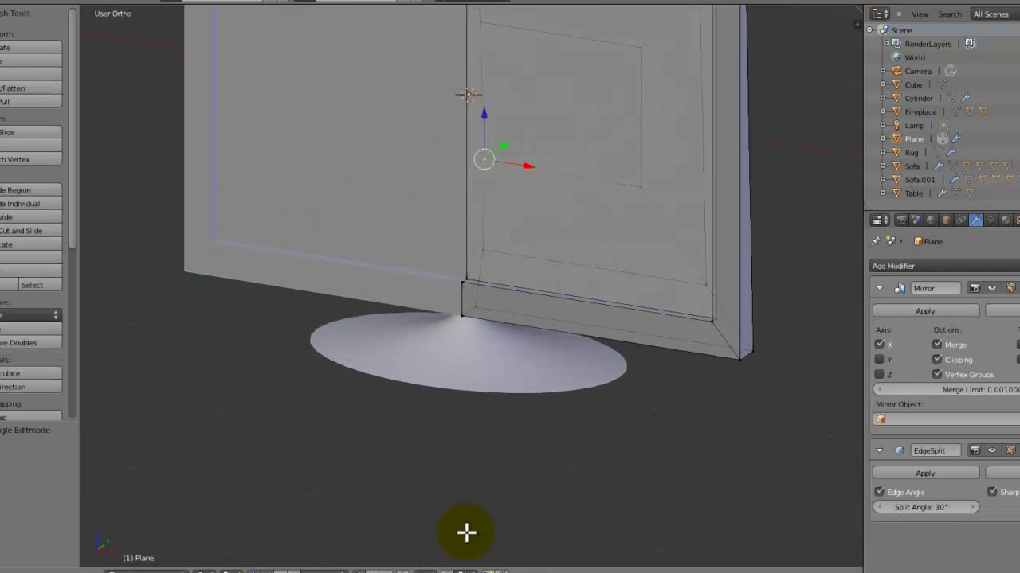
{"action": "scroll", "coordinate": [503, 239], "scroll_direction": "down", "scroll_amount": 3}
{"action": "right_click", "coordinate": [523, 234]}
{"action": "middle_click_drag", "start_coordinate": [524, 234], "coordinate": [483, 188]}
Create a new material for the television named TV_screen and save the file
{"action": "left_click", "coordinate": [1006, 219]}
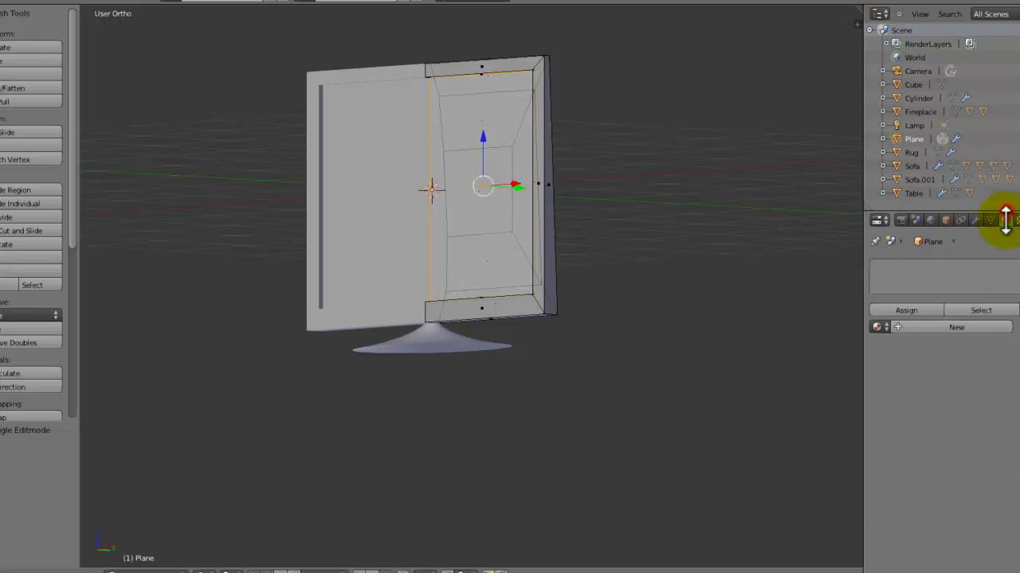
{"action": "left_click", "coordinate": [956, 330]}
{"action": "left_click", "coordinate": [941, 325]}
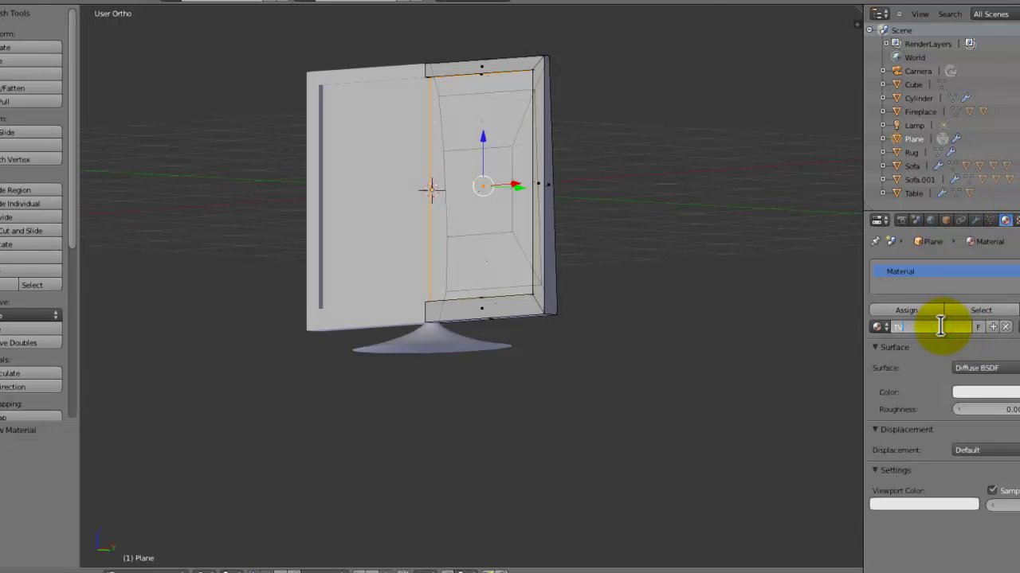
{"action": "type", "text": "TV_screem"}
{"action": "key", "text": "Return"}
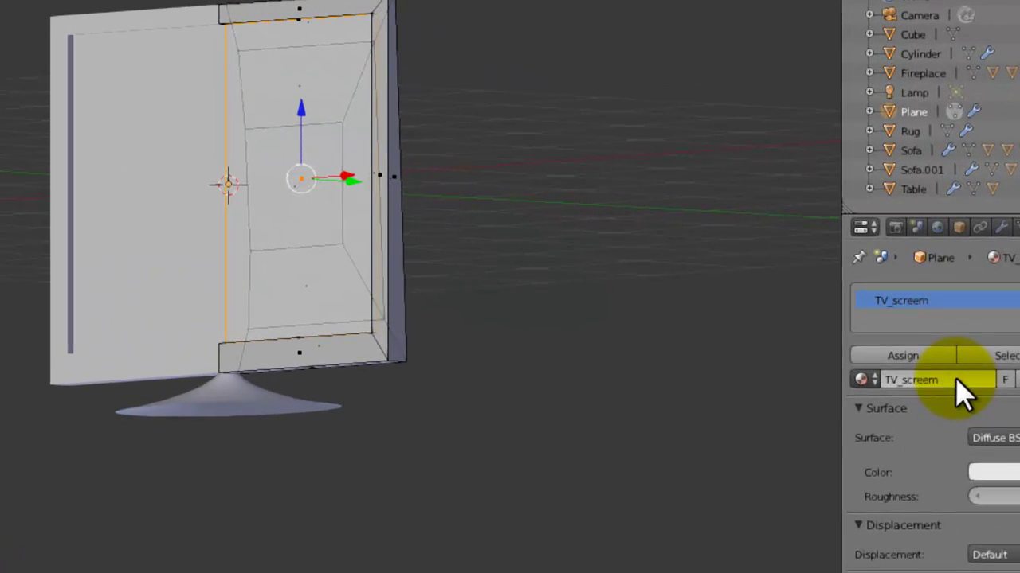
{"action": "double_click", "coordinate": [957, 379]}
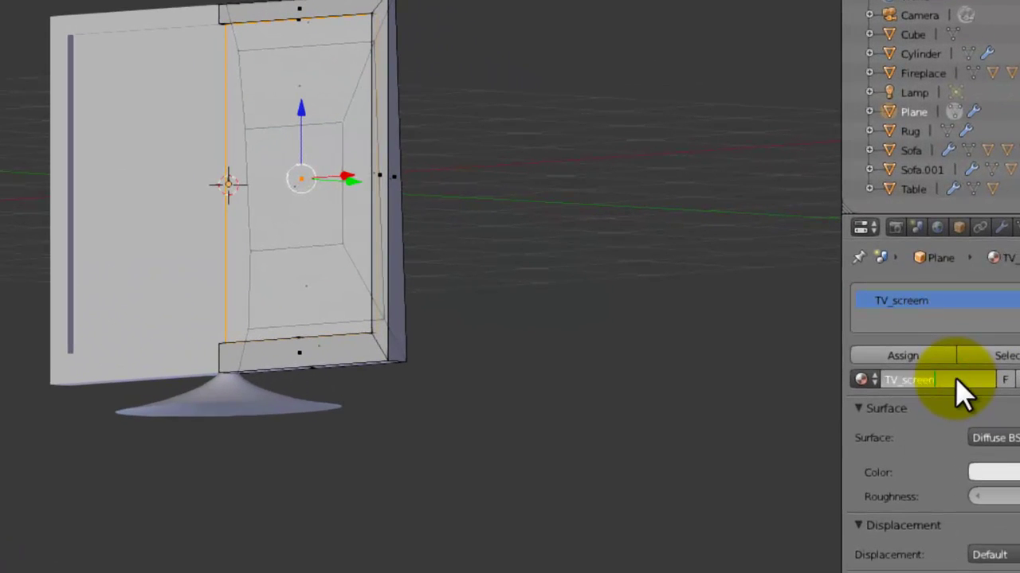
{"action": "key", "text": "ctrl+s"}
{"action": "left_click", "coordinate": [374, 253]}
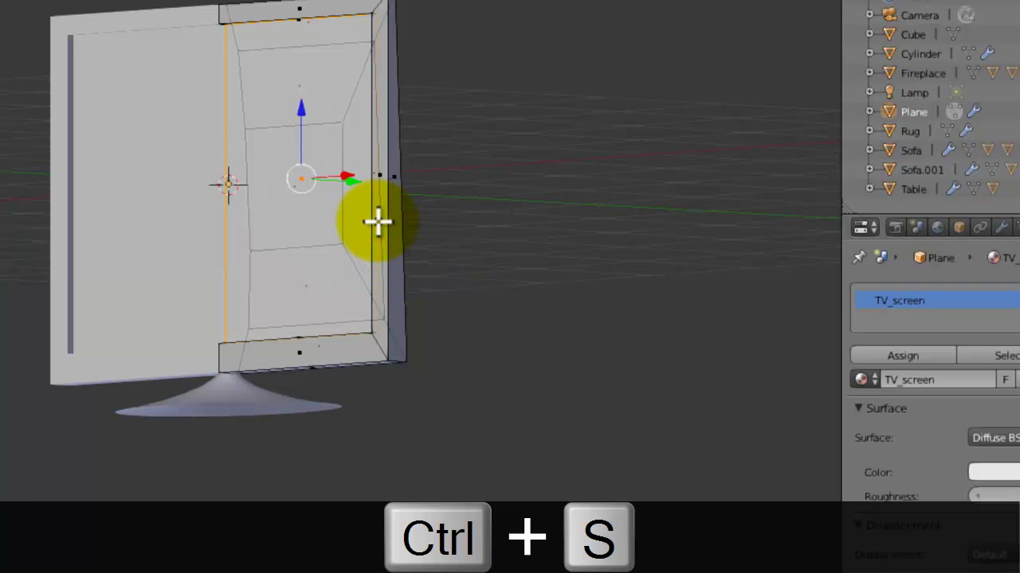
Invert the face selection to the frame and casing, and add a second material slot with a new material
{"action": "key", "text": "ctrl+i"}
{"action": "middle_click_drag", "start_coordinate": [378, 220], "coordinate": [398, 223]}
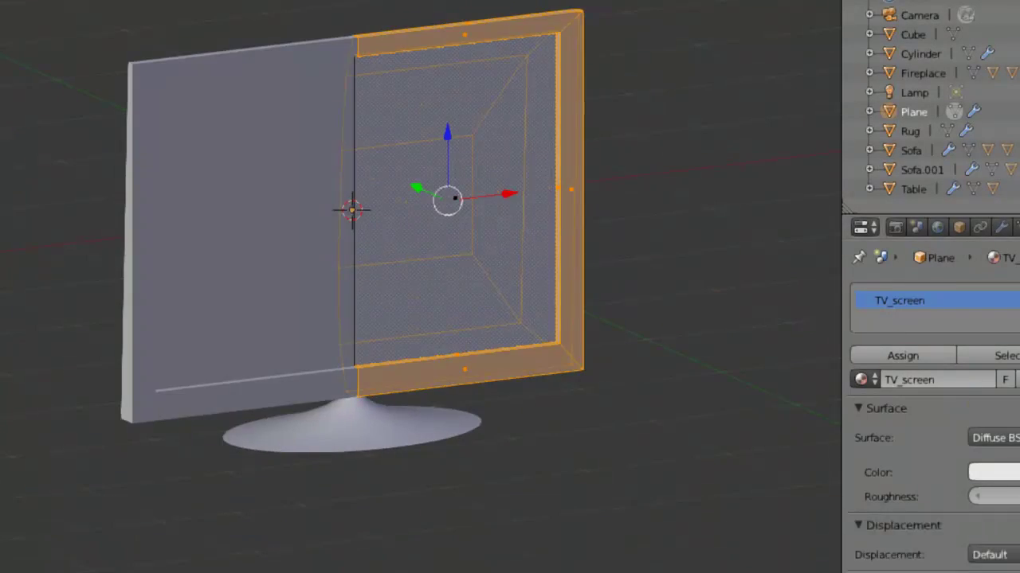
{"action": "left_click", "coordinate": [1019, 299]}
{"action": "left_click", "coordinate": [945, 378]}
Name the second material TV_frame, assign it to the selected frame faces and save the file
{"action": "left_click", "coordinate": [942, 378]}
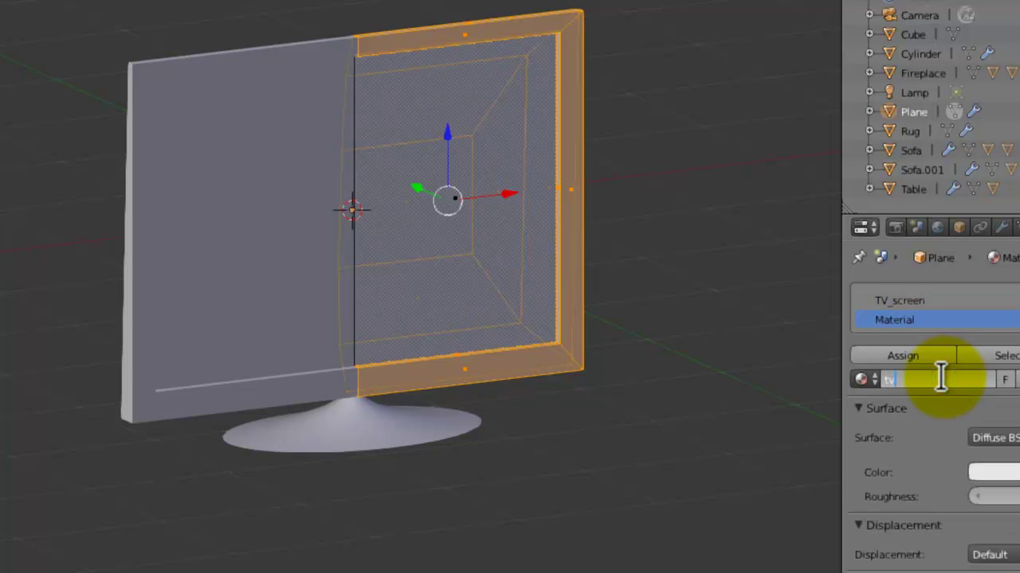
{"action": "type", "text": "TV_fra,e"}
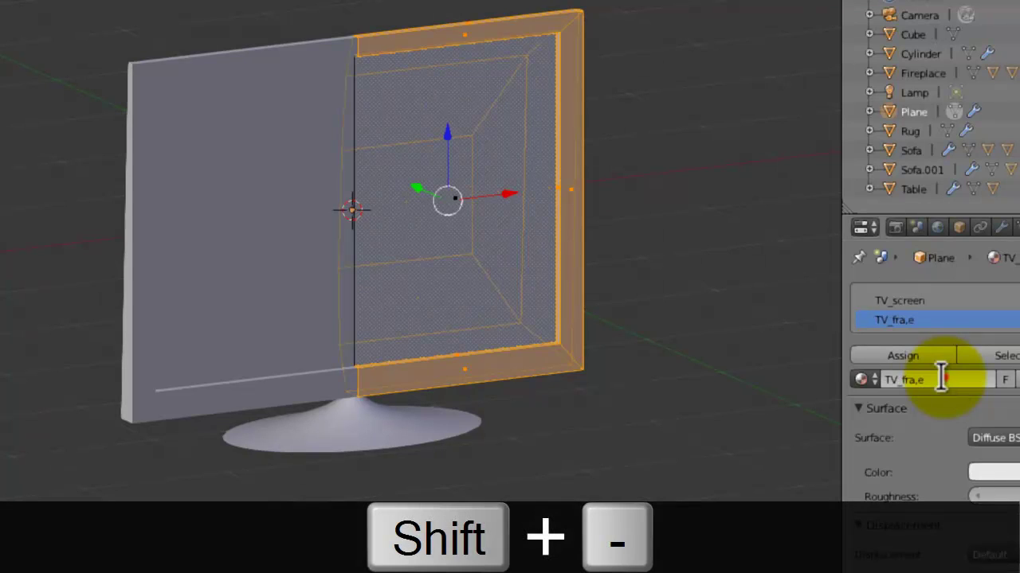
{"action": "double_click", "coordinate": [942, 379]}
{"action": "type", "text": "TV_frame"}
{"action": "key", "text": "Return"}
{"action": "key", "text": "ctrl+s"}
{"action": "middle_click_drag", "start_coordinate": [617, 378], "coordinate": [427, 355]}
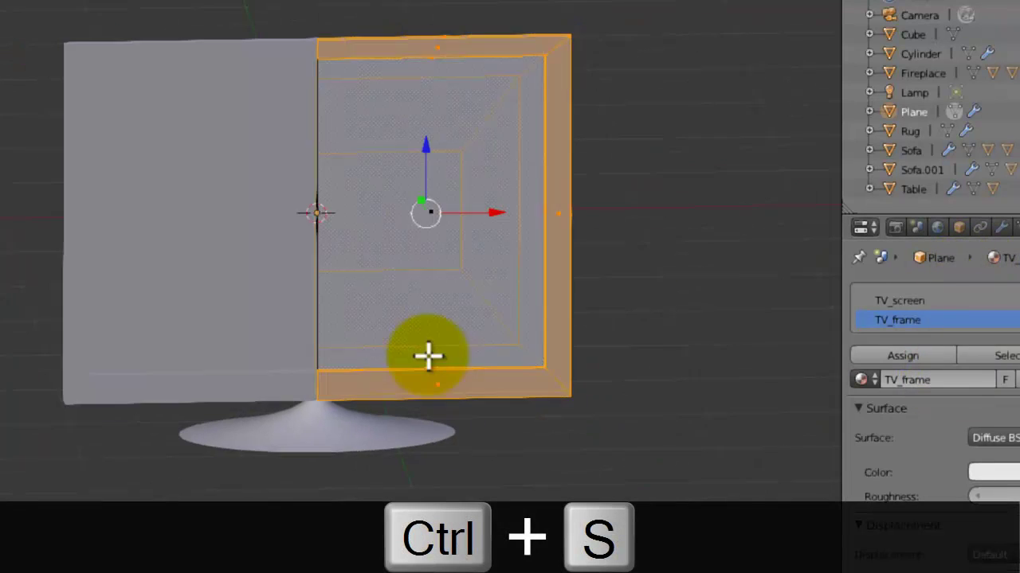
Give the stand the existing TV_frame material in object mode and save the file
{"action": "key", "text": "Tab"}
{"action": "right_click", "coordinate": [366, 450]}
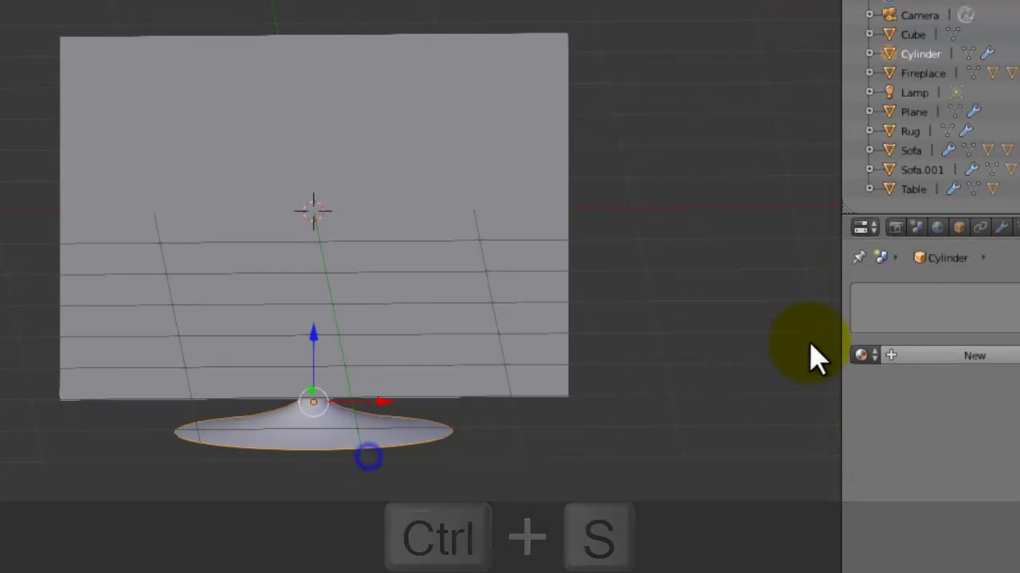
{"action": "left_click", "coordinate": [860, 356]}
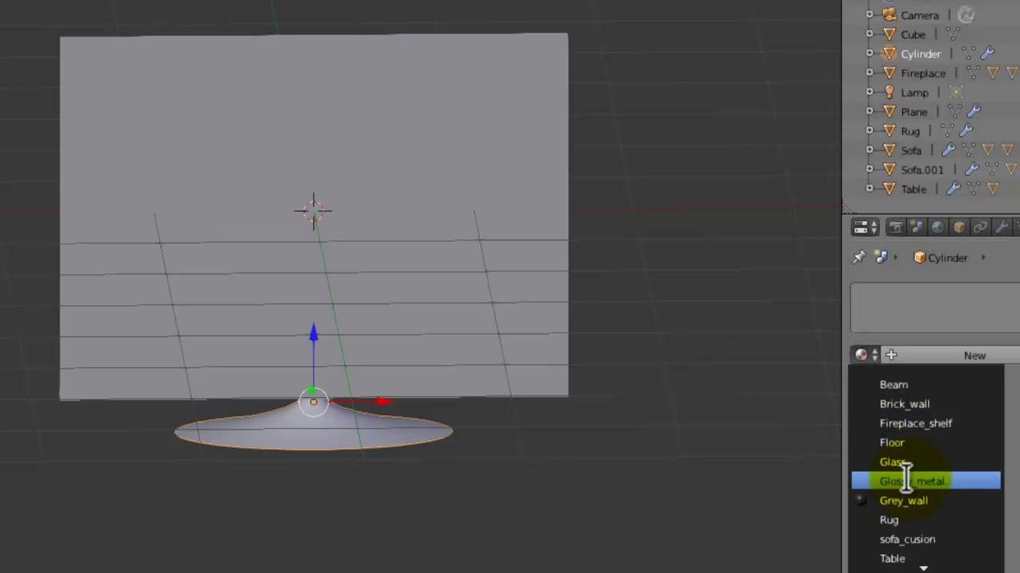
{"action": "scroll", "coordinate": [907, 478], "scroll_direction": "down", "scroll_amount": 5}
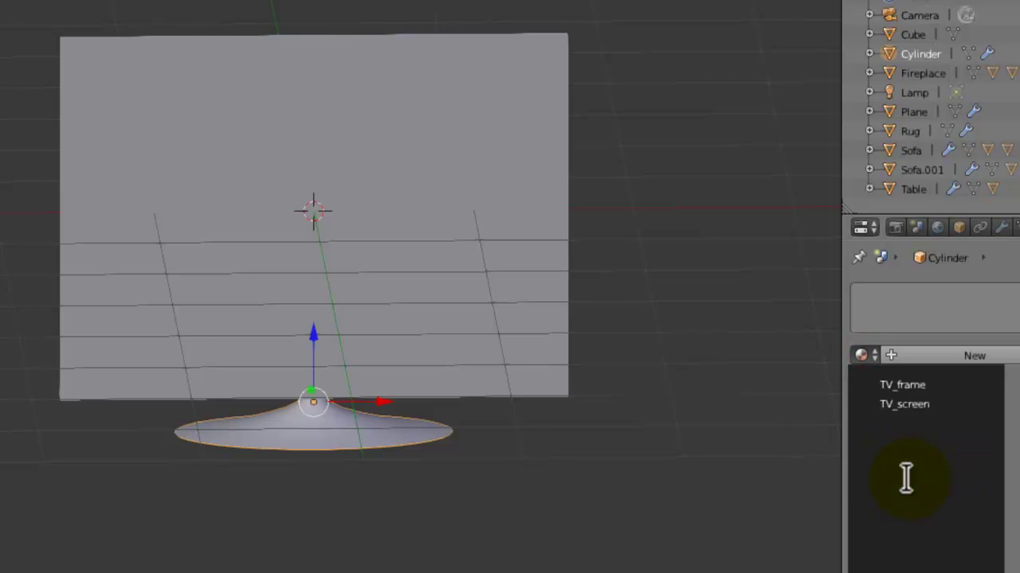
{"action": "left_click", "coordinate": [929, 391]}
{"action": "key", "text": "ctrl+s"}
Darken the TV_frame material's color to a dark grey of about 0.115
{"action": "mouse_move", "coordinate": [148, 312]}
{"action": "middle_mouse_down"}
{"action": "mouse_move", "coordinate": [182, 308]}
{"action": "mouse_move", "coordinate": [152, 320]}
{"action": "middle_mouse_up"}
{"action": "left_click", "coordinate": [972, 443]}
{"action": "left_click", "coordinate": [1012, 450]}
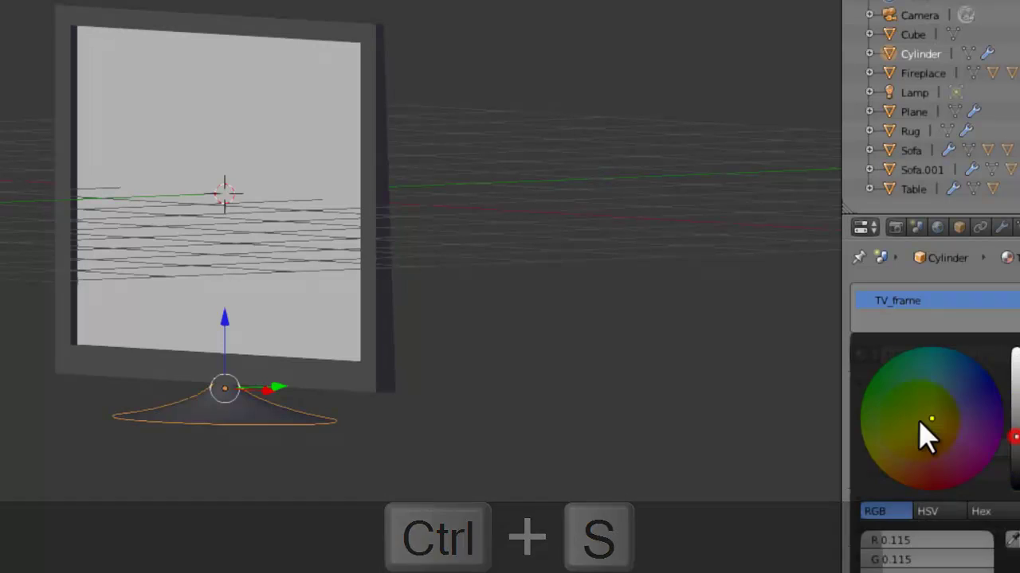
Save the file and parent the stand to the television body with the Object parent type
{"action": "left_click", "coordinate": [322, 221]}
{"action": "key", "text": "ctrl+s"}
{"action": "middle_click_drag", "start_coordinate": [321, 221], "coordinate": [304, 164]}
{"action": "scroll", "coordinate": [290, 263], "scroll_direction": "up", "scroll_amount": 2}
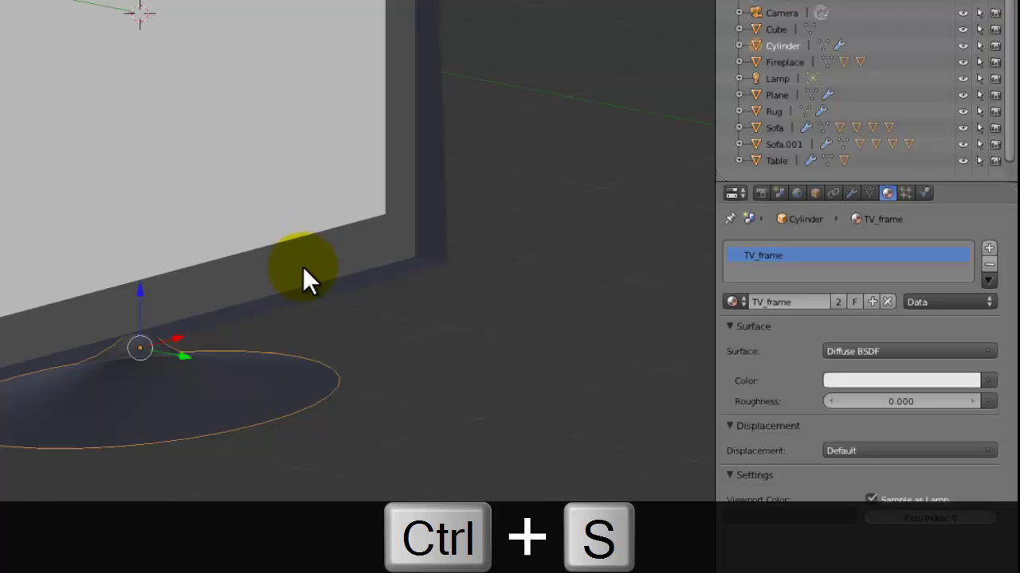
{"action": "right_click", "coordinate": [302, 267]}
{"action": "right_click", "coordinate": [165, 371]}
{"action": "right_click", "coordinate": [208, 273], "text": "shift"}
{"action": "middle_click_drag", "start_coordinate": [205, 285], "coordinate": [220, 314]}
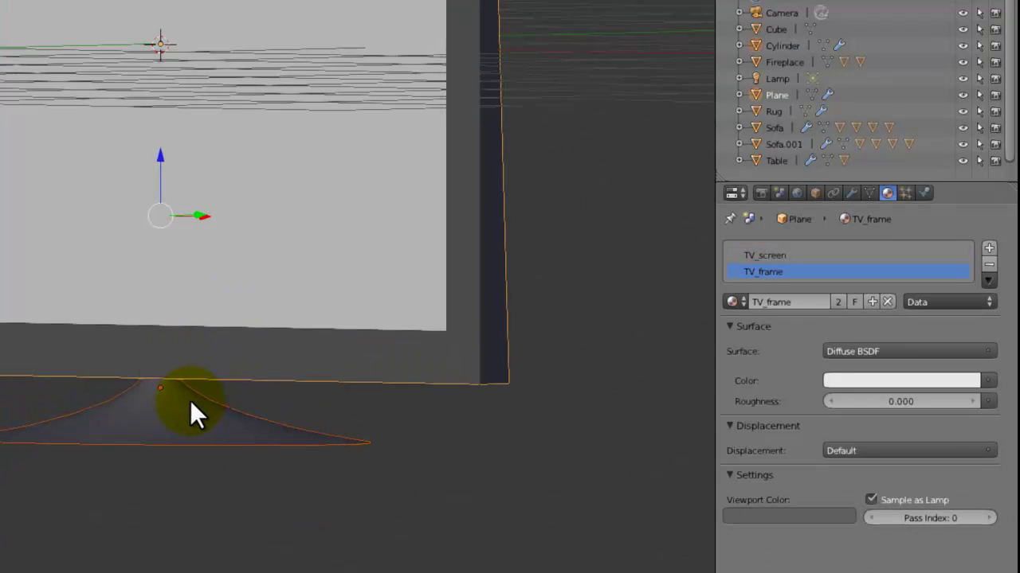
{"action": "key", "text": "ctrl+p"}
{"action": "left_click", "coordinate": [174, 371]}
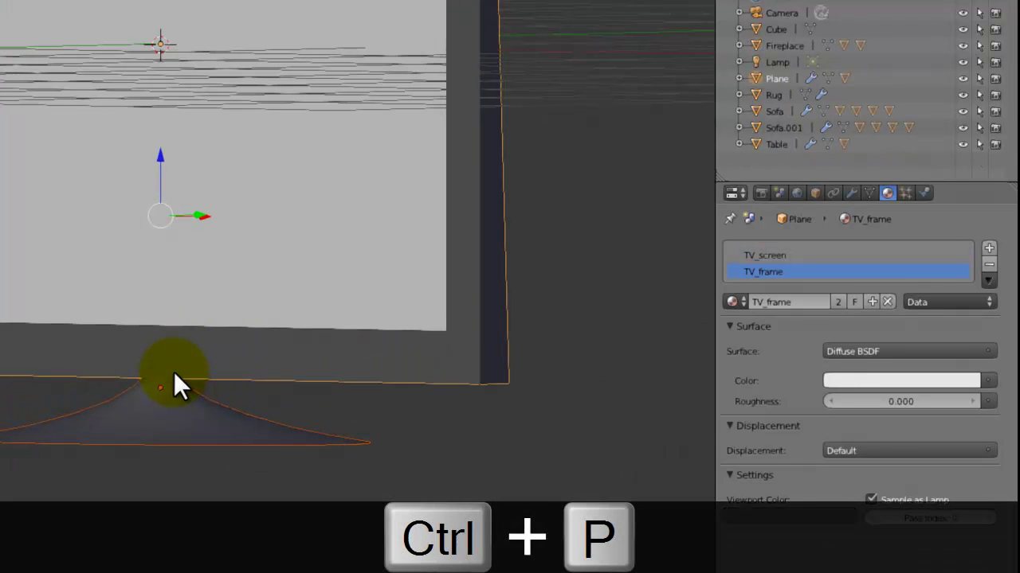
Rename the stand object to tv_stand
{"action": "right_click", "coordinate": [140, 416]}
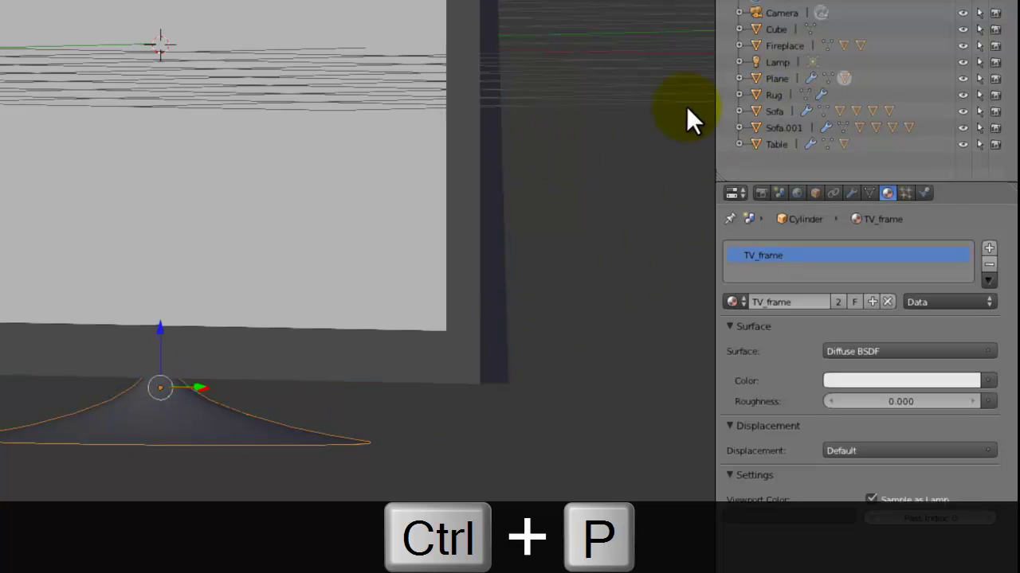
{"action": "type", "text": "nder"}
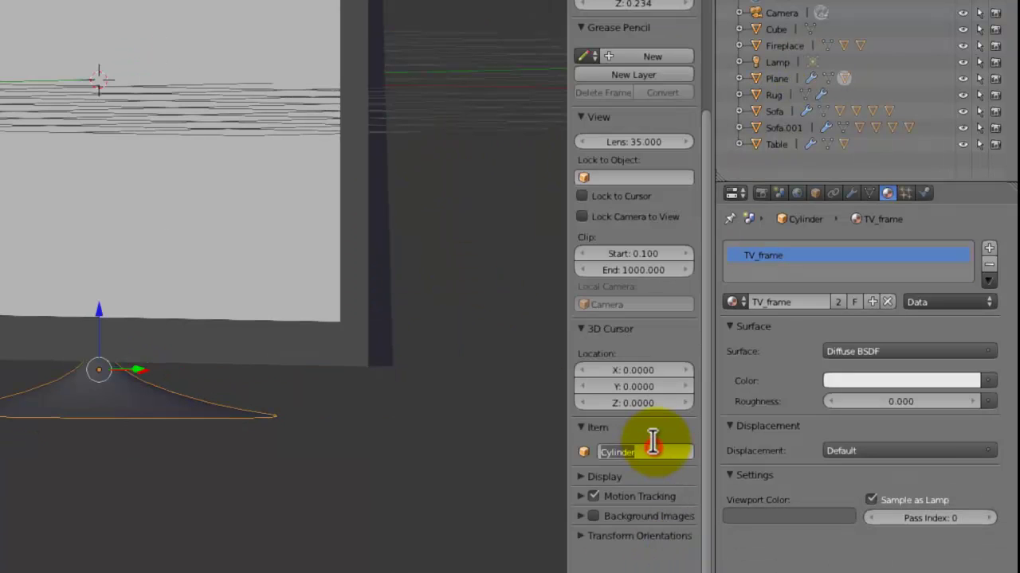
{"action": "type", "text": "tv_stand"}
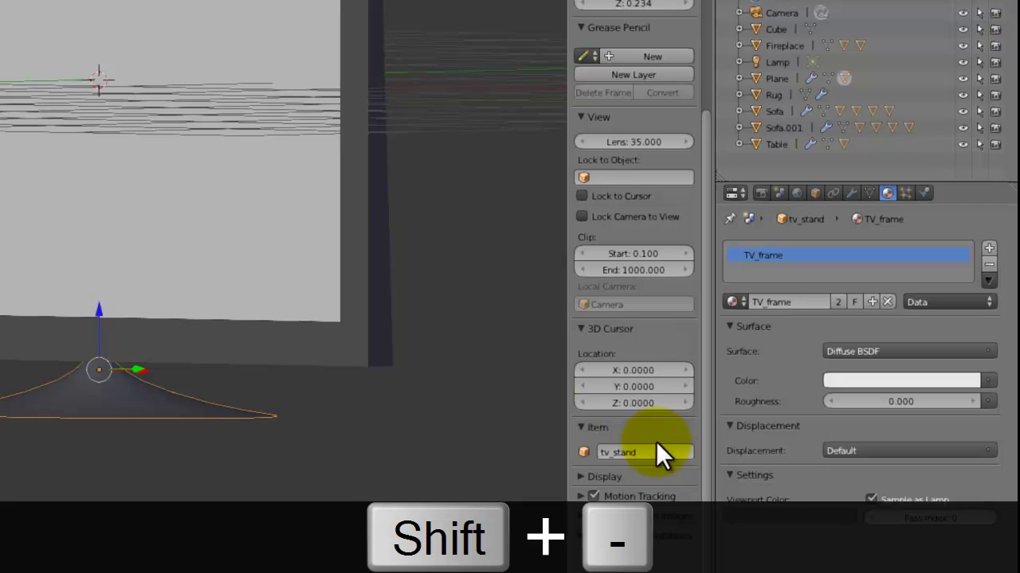
Rename the television body object to tv and save the file
{"action": "right_click", "coordinate": [376, 338]}
{"action": "left_click", "coordinate": [630, 450]}
{"action": "type", "text": "tv"}
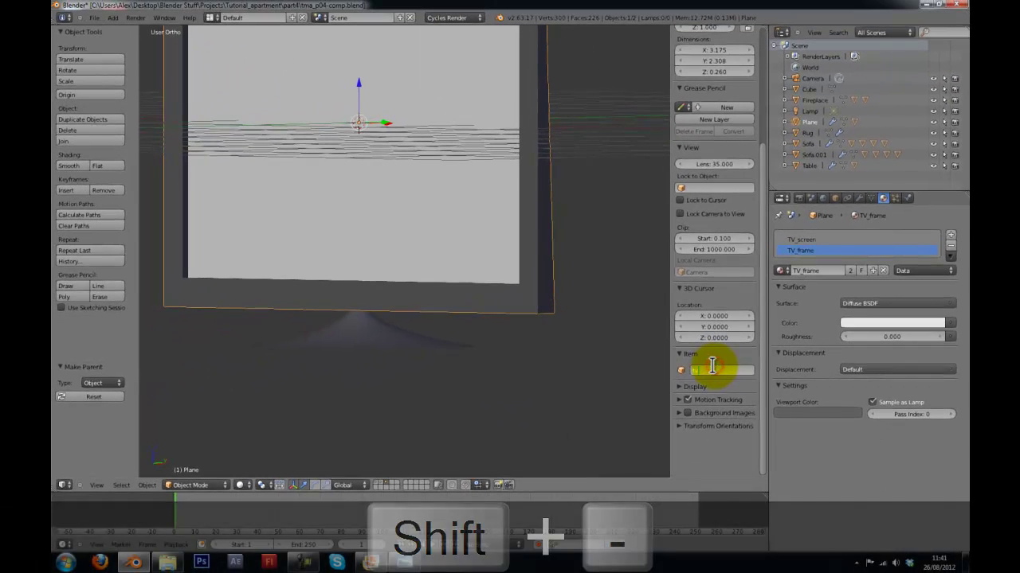
{"action": "key", "text": "Return"}
{"action": "key", "text": "ctrl+s"}
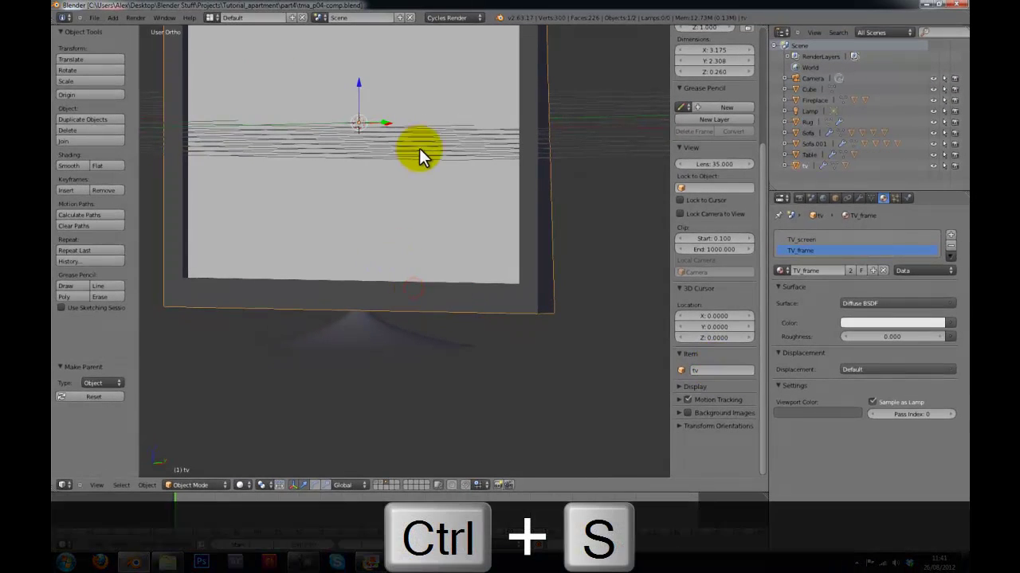
Raise the television 2 units along Z, then lower it about 0.664 so the stand rests on the grid
{"action": "scroll", "coordinate": [436, 171], "scroll_direction": "down", "scroll_amount": 5}
{"action": "scroll", "coordinate": [426, 181], "scroll_direction": "up", "scroll_amount": 3}
{"action": "middle_click_drag", "start_coordinate": [424, 185], "coordinate": [430, 220]}
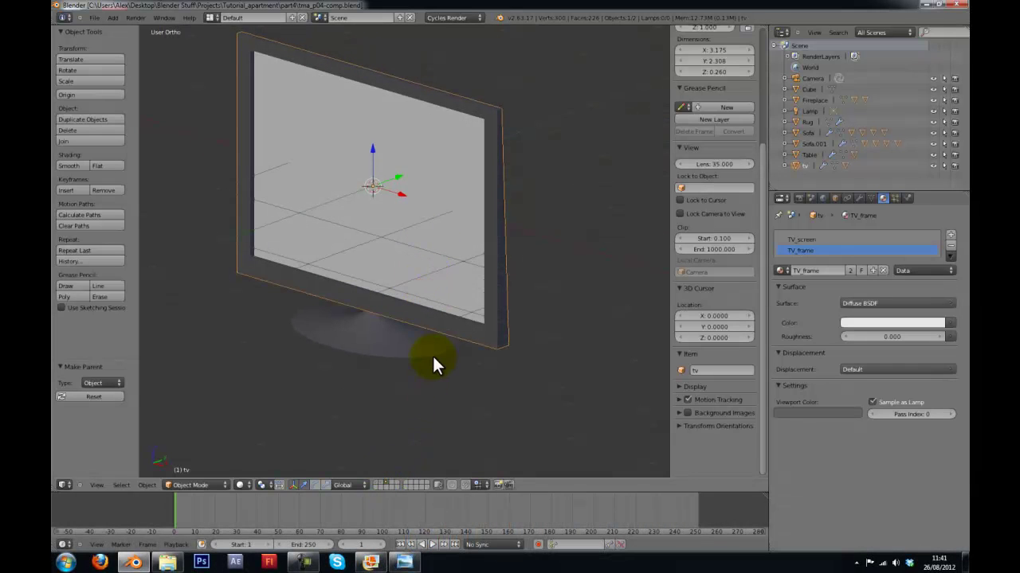
{"action": "type", "text": "gz2"}
{"action": "key", "text": "Return"}
{"action": "scroll", "coordinate": [465, 183], "scroll_direction": "down", "scroll_amount": 3}
{"action": "key", "text": "g"}
{"action": "key", "text": "z"}
{"action": "left_click", "coordinate": [458, 208]}
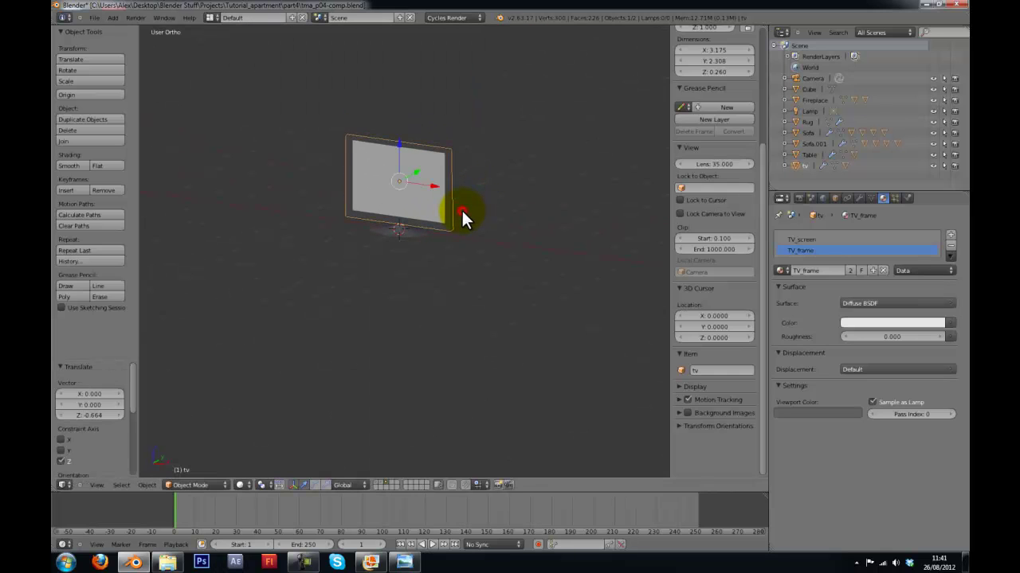
Move the television and its stand together to another scene layer and save the file
{"action": "middle_click_drag", "start_coordinate": [457, 210], "coordinate": [416, 212]}
{"action": "scroll", "coordinate": [415, 211], "scroll_direction": "up", "scroll_amount": 4}
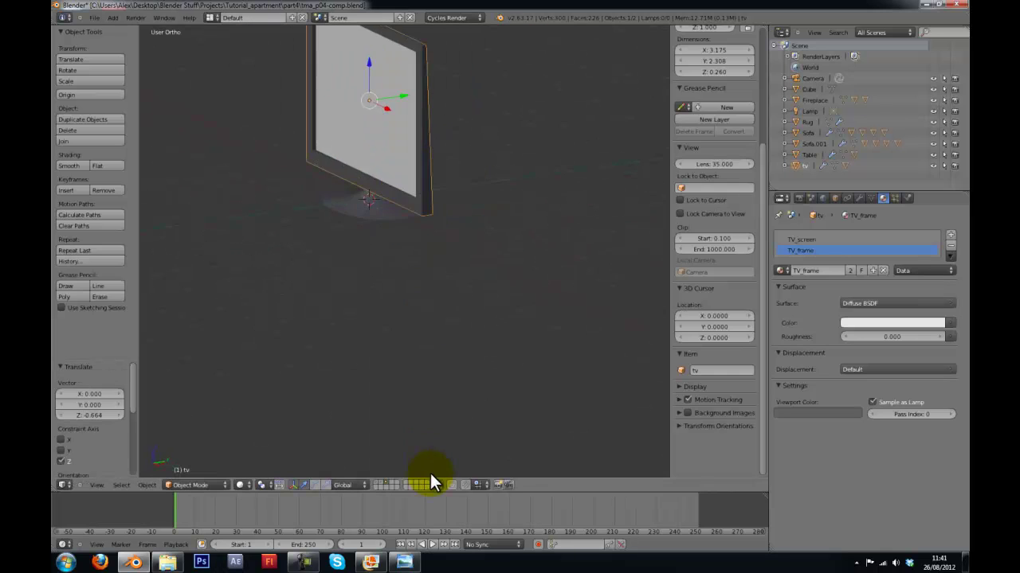
{"action": "key", "text": "m"}
{"action": "left_click", "coordinate": [545, 335]}
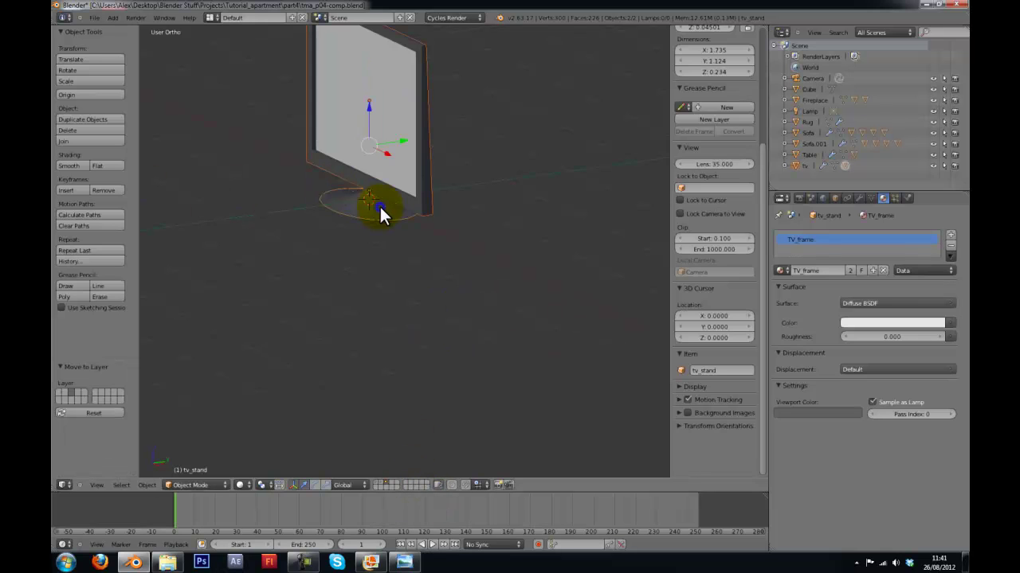
{"action": "key", "text": "F6"}
{"action": "left_click", "coordinate": [476, 229]}
{"action": "key", "text": "ctrl+s"}
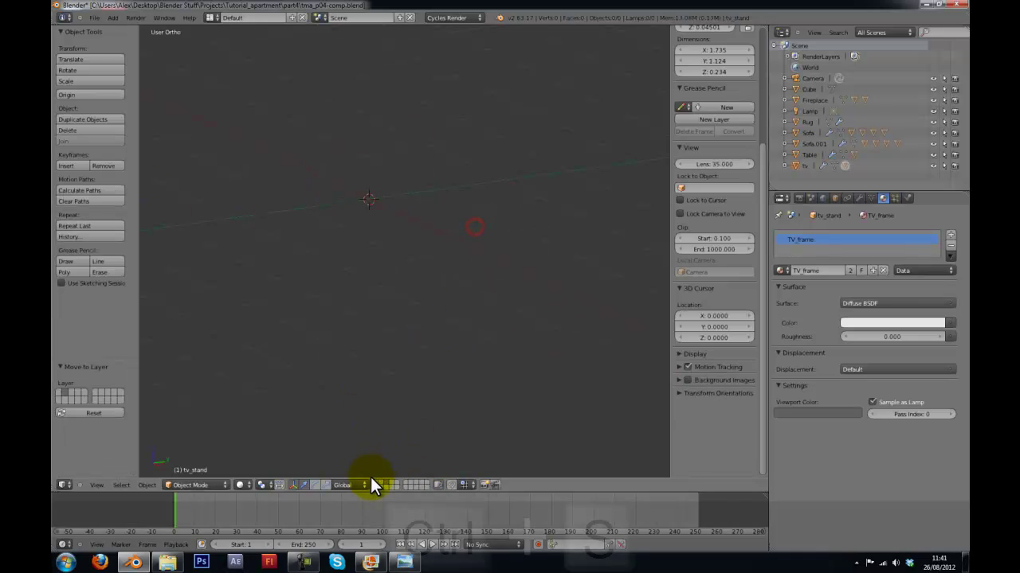
Add a cube at the origin in front view and scale its mesh by 2 along X
{"action": "left_click", "coordinate": [412, 344]}
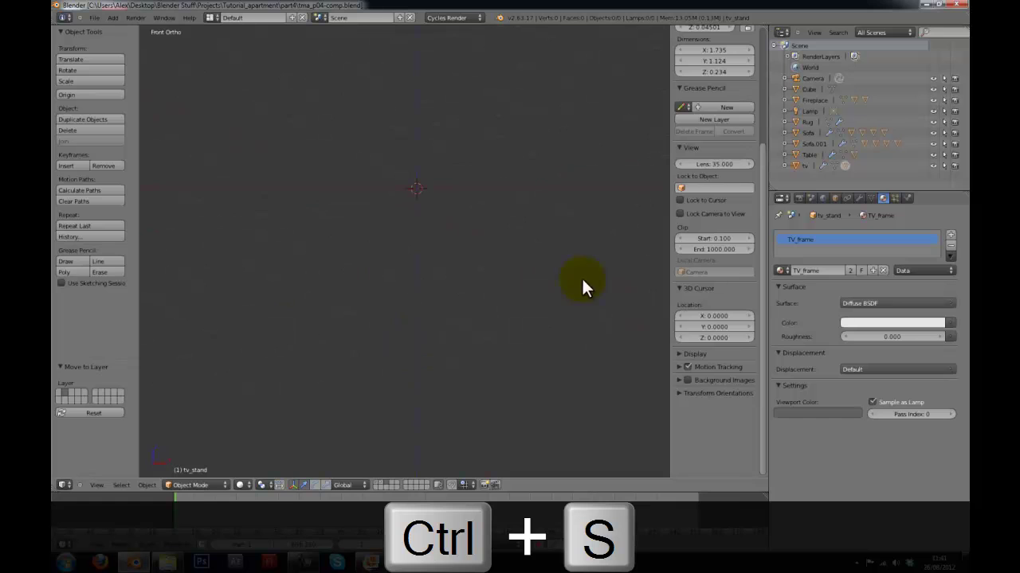
{"action": "key", "text": "shift+a"}
{"action": "mouse_move", "coordinate": [487, 167]}
{"action": "left_click", "coordinate": [512, 179]}
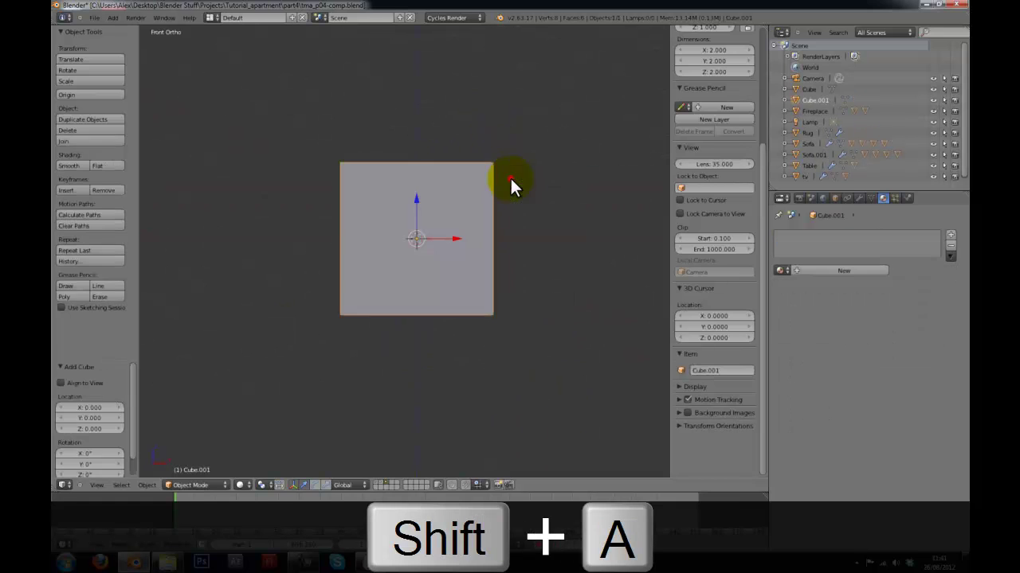
{"action": "key", "text": "Tab"}
{"action": "key", "text": "s"}
{"action": "key", "text": "x"}
{"action": "key", "text": "2"}
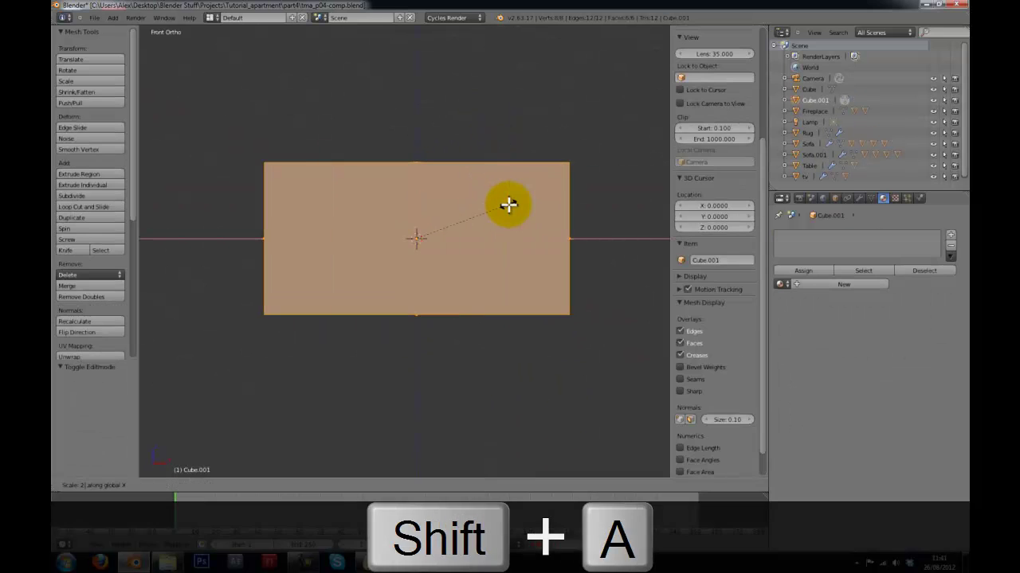
{"action": "left_click", "coordinate": [507, 205]}
Add a centred vertical loop cut across the box and delete the vertices of its negative-X half
{"action": "middle_click_drag", "start_coordinate": [500, 148], "coordinate": [521, 202]}
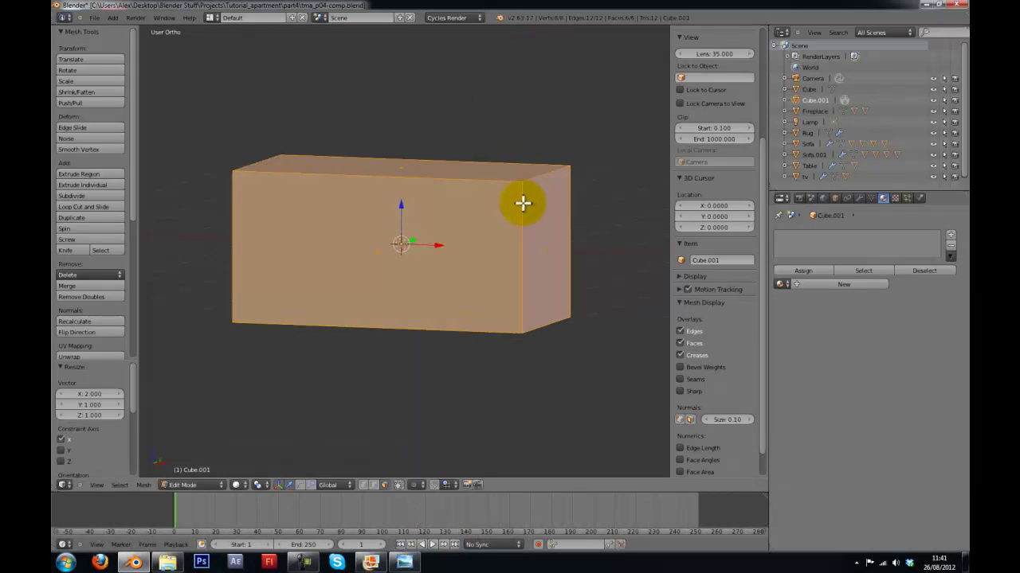
{"action": "key", "text": "a"}
{"action": "key", "text": "ctrl+r"}
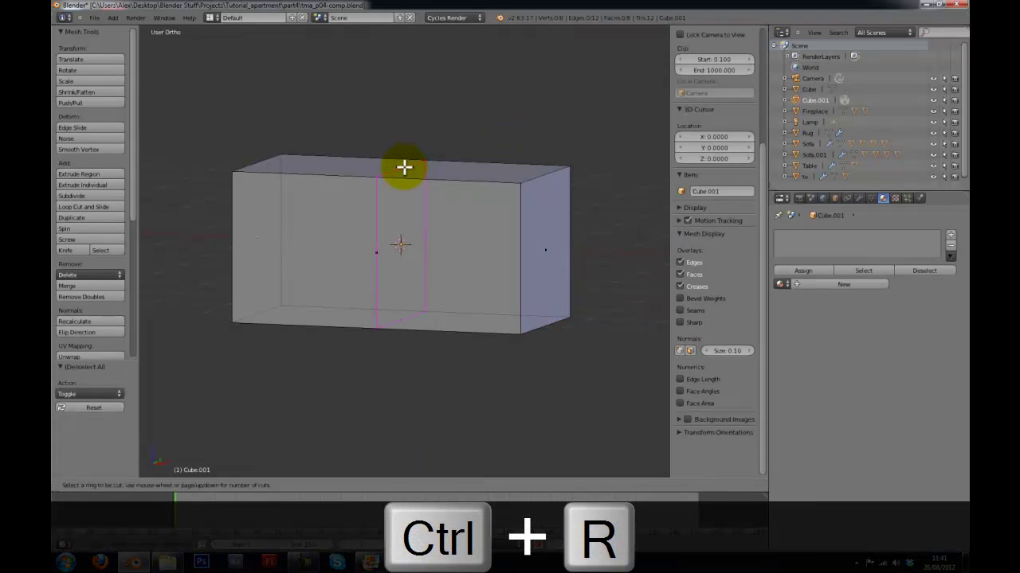
{"action": "left_click", "coordinate": [404, 167]}
{"action": "right_click", "coordinate": [276, 371]}
{"action": "key", "text": "a"}
{"action": "key", "text": "b"}
{"action": "left_click_drag", "start_coordinate": [321, 128], "coordinate": [223, 401]}
{"action": "key", "text": "x"}
{"action": "left_click", "coordinate": [324, 272]}
Return to object mode and add a Mirror modifier to the half box
{"action": "key", "text": "Tab"}
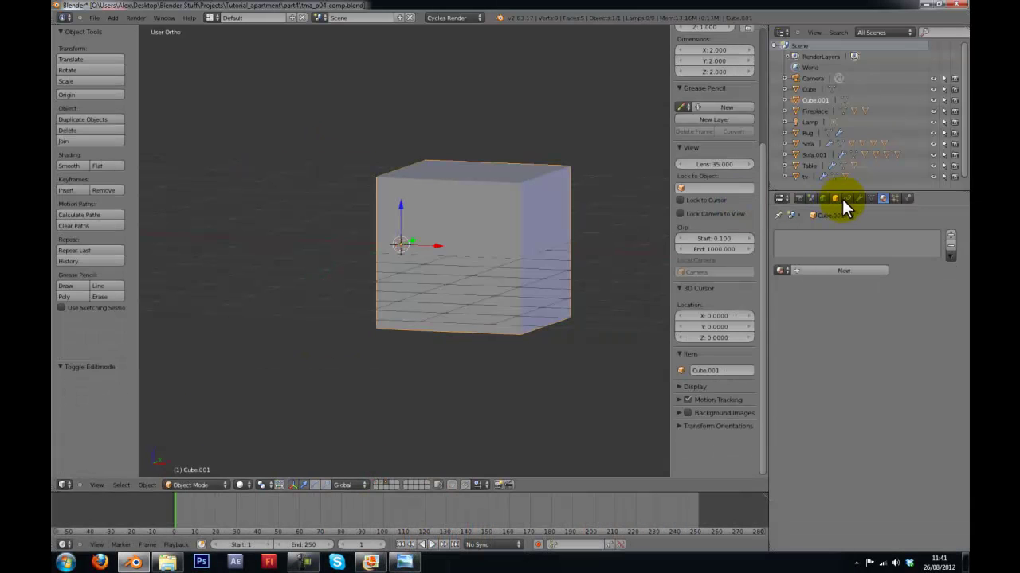
{"action": "left_click", "coordinate": [859, 198]}
{"action": "left_click", "coordinate": [831, 236]}
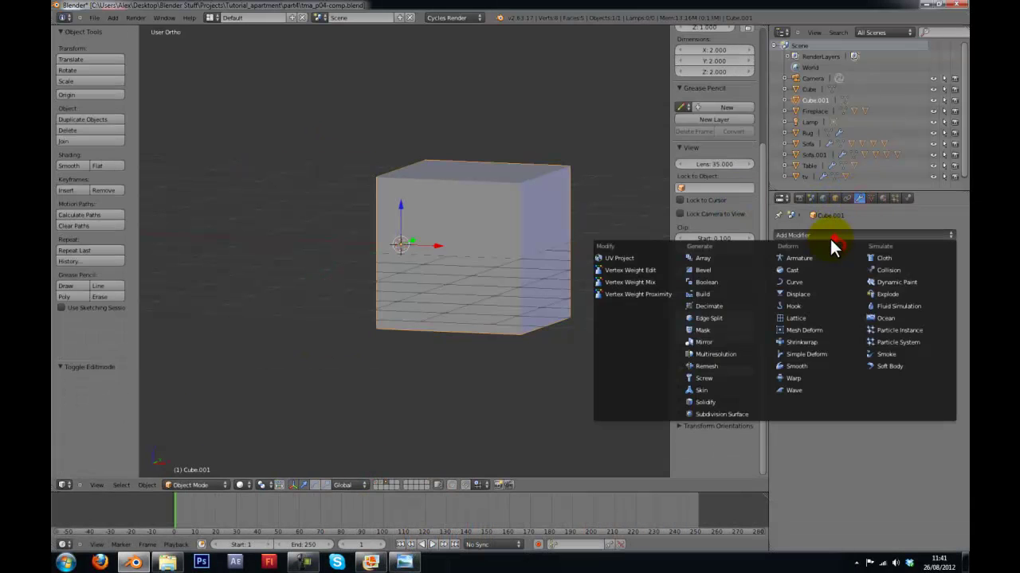
{"action": "left_click", "coordinate": [702, 339]}
Add a centred horizontal loop cut around the half box in edit mode
{"action": "key", "text": "Tab"}
{"action": "middle_click_drag", "start_coordinate": [442, 252], "coordinate": [432, 282]}
{"action": "key", "text": "a"}
{"action": "key", "text": "a"}
{"action": "key", "text": "ctrl+r"}
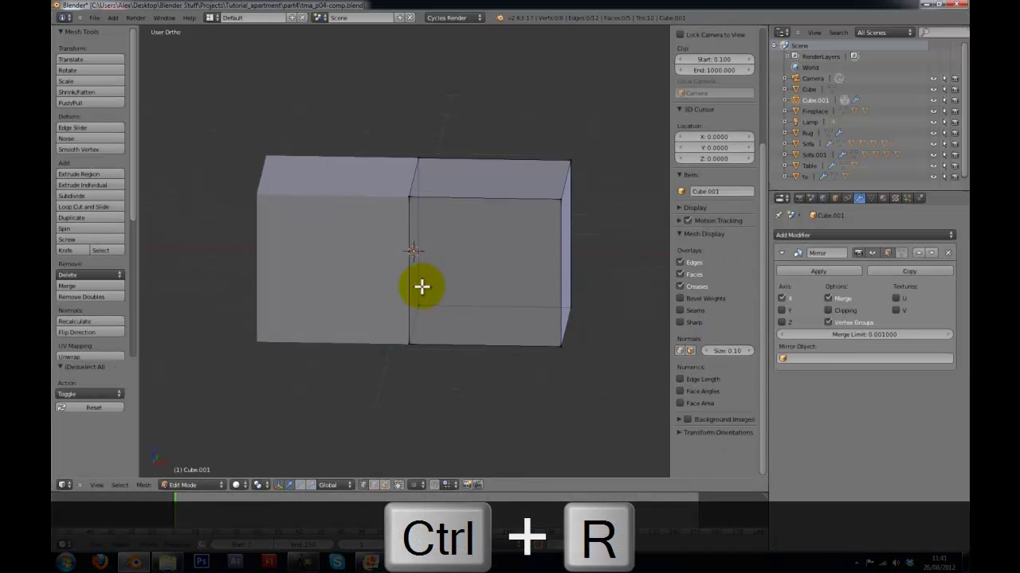
{"action": "left_click", "coordinate": [422, 287]}
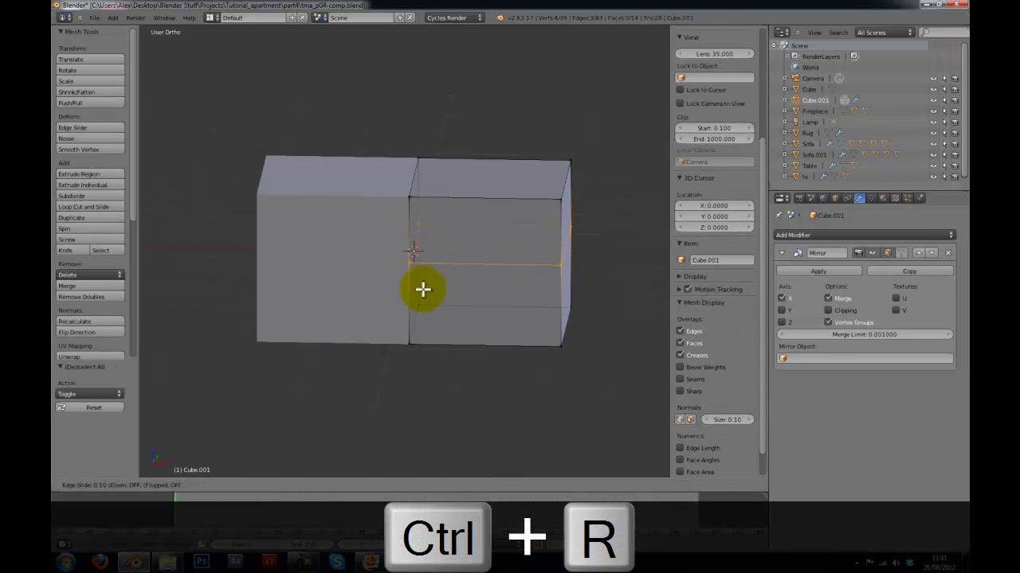
{"action": "right_click", "coordinate": [427, 279]}
Add a vertical loop cut slid about 0.8 toward the outer end of the box
{"action": "key", "text": "ctrl+r"}
{"action": "left_click", "coordinate": [500, 279]}
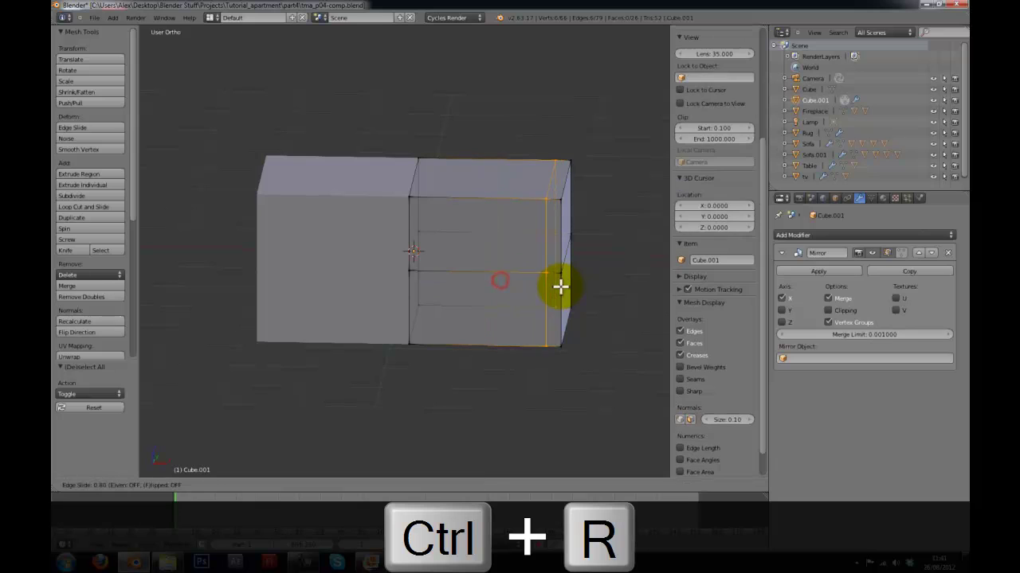
{"action": "left_click", "coordinate": [563, 287]}
{"action": "key", "text": "a"}
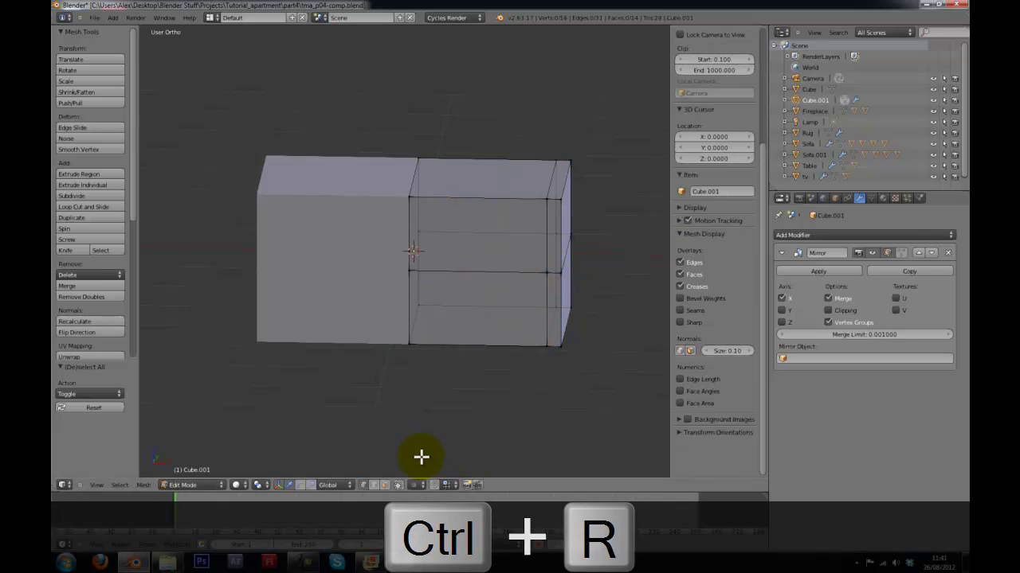
Select the large lower front face of the box in face select mode
{"action": "right_click", "coordinate": [496, 297]}
{"action": "middle_click_drag", "start_coordinate": [477, 305], "coordinate": [451, 292]}
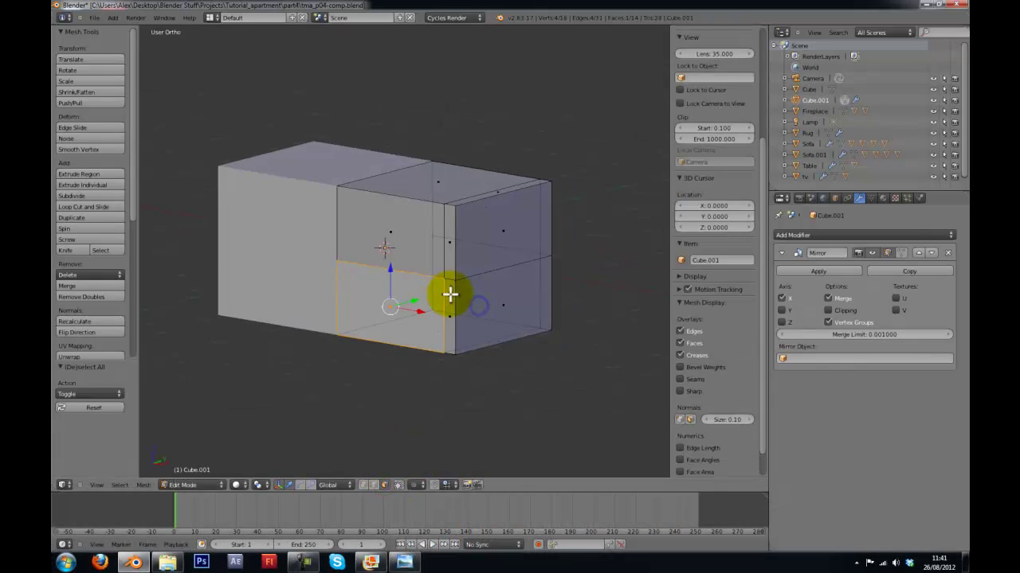
{"action": "scroll", "coordinate": [451, 293], "scroll_direction": "up", "scroll_amount": 2}
{"action": "key", "text": "e"}
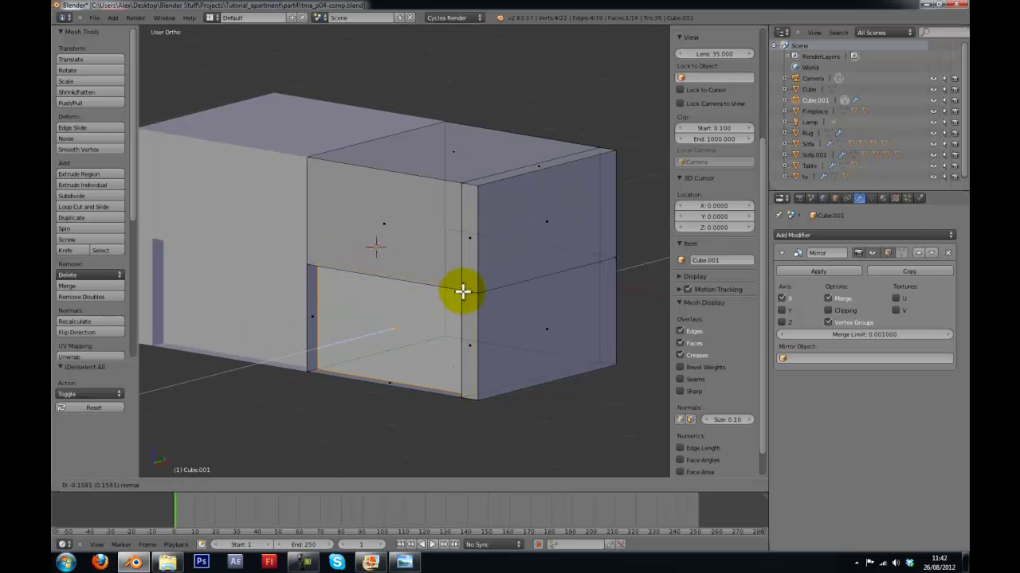
{"action": "left_click", "coordinate": [462, 291]}
{"action": "key", "text": "ctrl+z"}
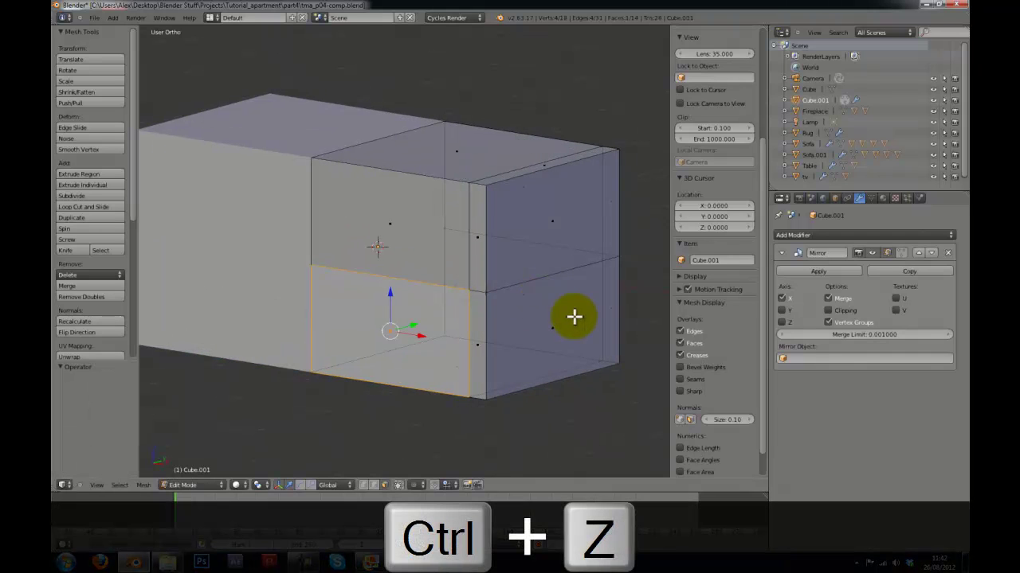
Extrude the lower front face out about 0.023, scale it to about 0.92, and extrude it about 0.33 inward as a recess
{"action": "key", "text": "e"}
{"action": "left_click", "coordinate": [547, 330]}
{"action": "key", "text": "s"}
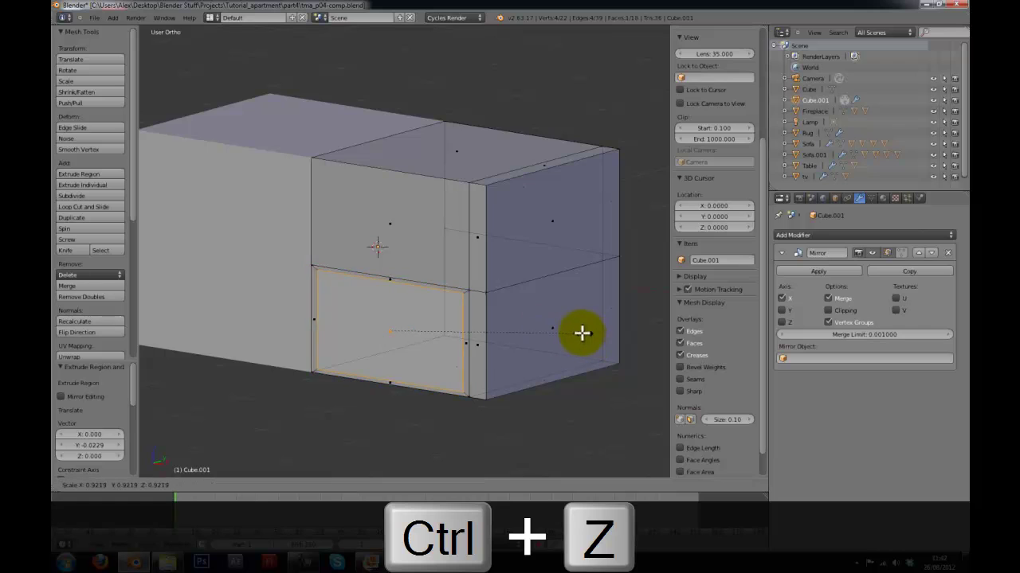
{"action": "left_click", "coordinate": [581, 335]}
{"action": "key", "text": "e"}
{"action": "left_click", "coordinate": [565, 333]}
Move the back face of the lower recess about 0.085 deeper along Y
{"action": "key", "text": "KP_1"}
{"action": "middle_click_drag", "start_coordinate": [616, 302], "coordinate": [571, 325]}
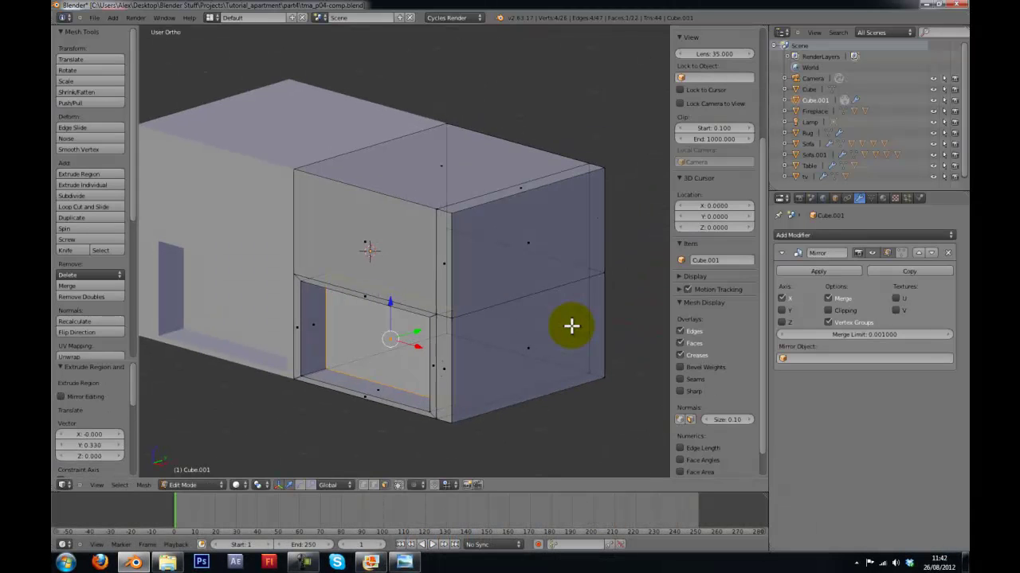
{"action": "key", "text": "g"}
{"action": "key", "text": "y"}
{"action": "left_click", "coordinate": [364, 224]}
Inset the large upper front face by extruding it in place and scaling it to about 0.853
{"action": "right_click", "coordinate": [372, 243]}
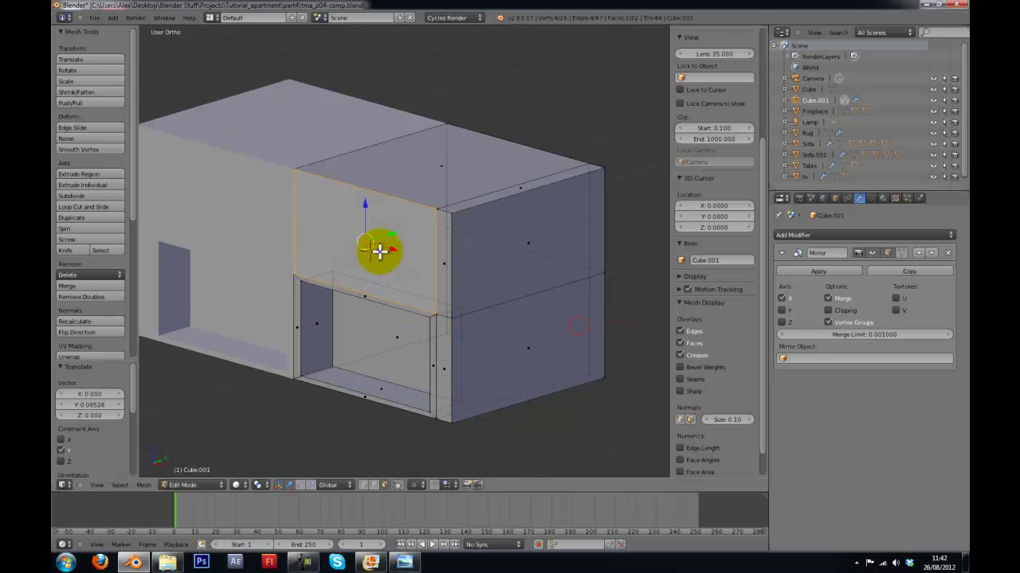
{"action": "key", "text": "e"}
{"action": "key", "text": "s"}
{"action": "left_click", "coordinate": [466, 269]}
{"action": "key", "text": "g"}
{"action": "key", "text": "y"}
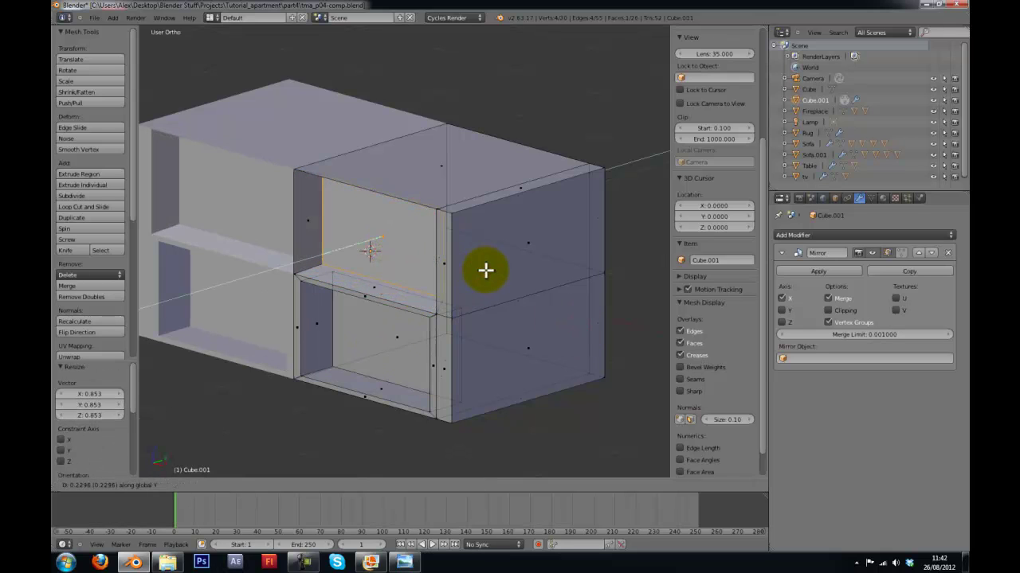
{"action": "key", "text": "Escape"}
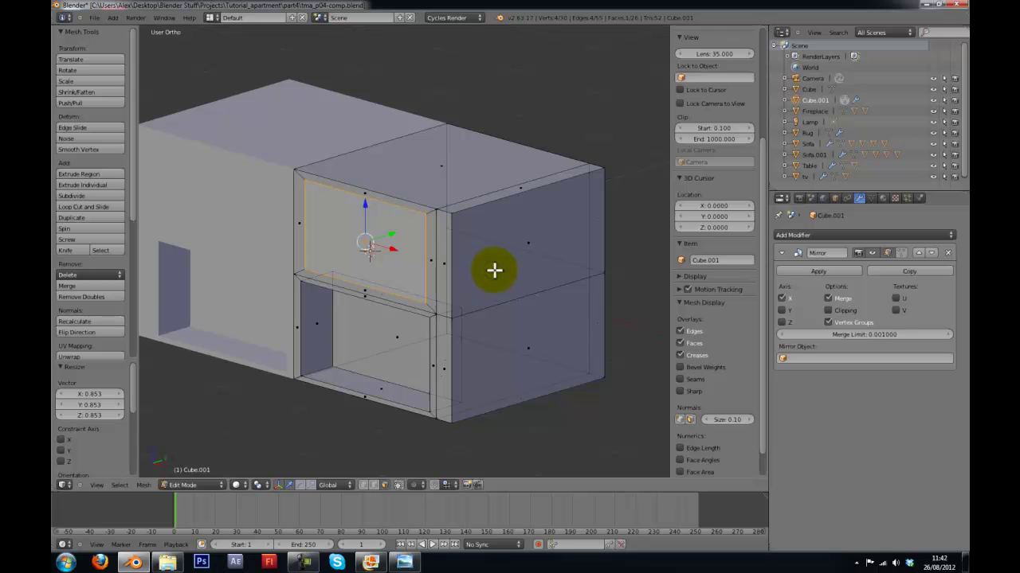
Scale the inset upper face up by about 1.049 and extrude it about 0.704 inward as a recess
{"action": "key", "text": "s"}
{"action": "left_click", "coordinate": [504, 275]}
{"action": "key", "text": "e"}
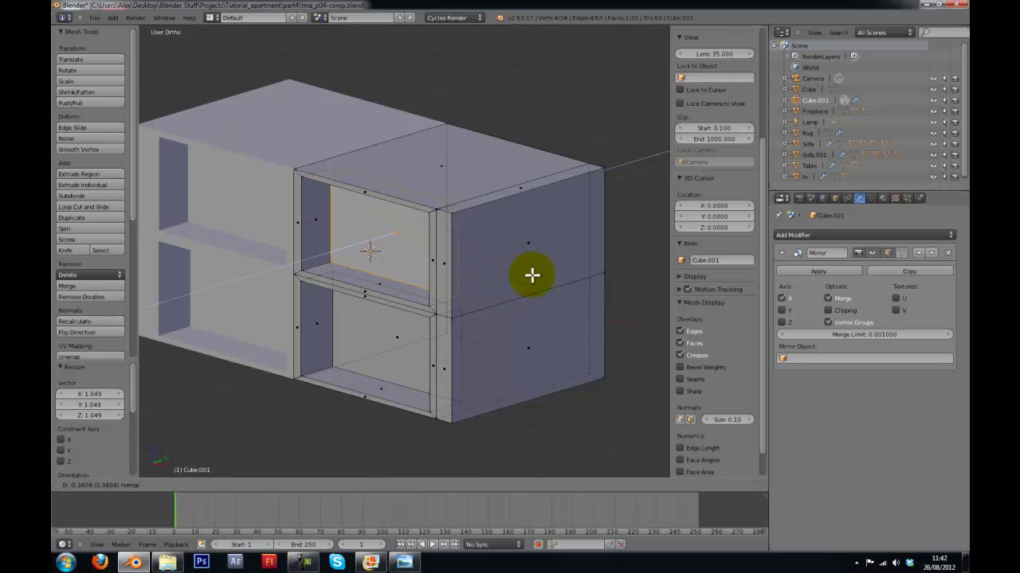
{"action": "left_click", "coordinate": [558, 275]}
Delete the lower compartment's inner side face and the adjoining front divider face beside the mirror centre
{"action": "middle_click_drag", "start_coordinate": [493, 289], "coordinate": [364, 319]}
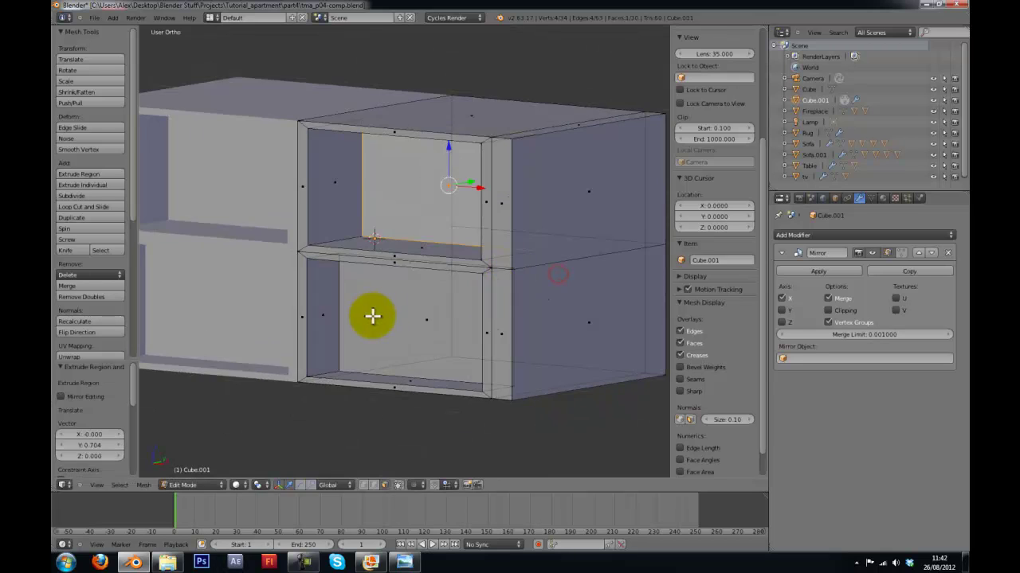
{"action": "right_click", "coordinate": [341, 316]}
{"action": "right_click", "coordinate": [304, 317], "text": "shift"}
{"action": "key", "text": "x"}
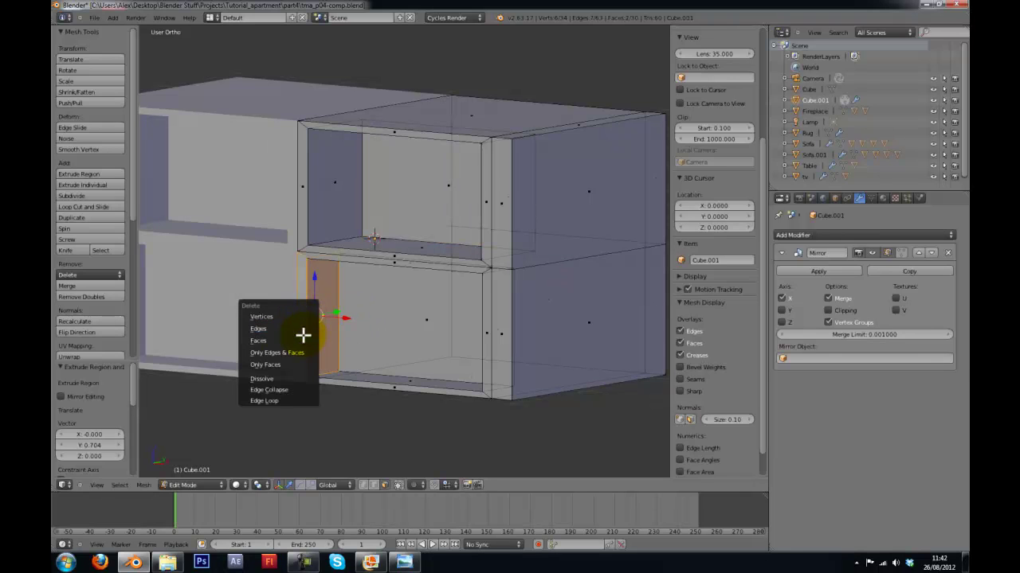
{"action": "left_click", "coordinate": [302, 337]}
{"action": "middle_click_drag", "start_coordinate": [337, 312], "coordinate": [403, 315]}
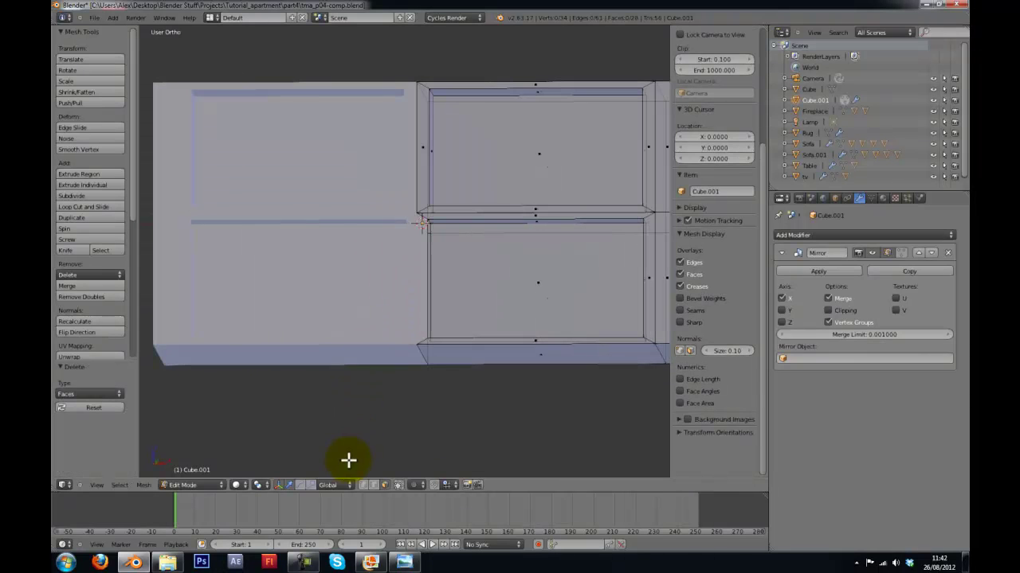
Enable Clipping on the Mirror modifier and move the lower compartment's two bottom inner vertices along X onto the mirror centreline
{"action": "left_click", "coordinate": [364, 485]}
{"action": "middle_click_drag", "start_coordinate": [374, 430], "coordinate": [394, 364]}
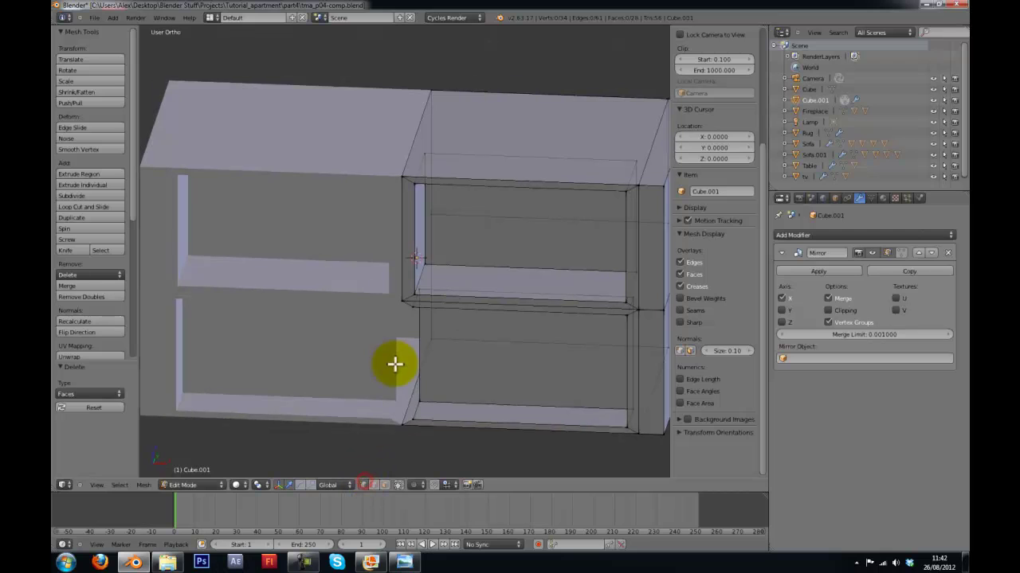
{"action": "right_click", "coordinate": [417, 414]}
{"action": "right_click", "coordinate": [422, 404], "text": "shift"}
{"action": "key", "text": "g"}
{"action": "key", "text": "x"}
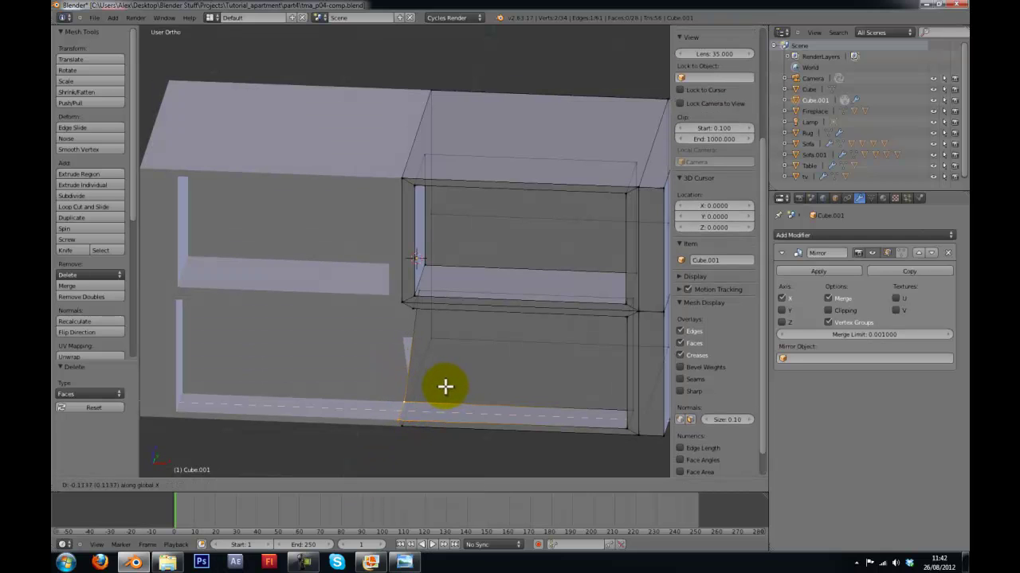
{"action": "right_click", "coordinate": [539, 333]}
{"action": "left_click", "coordinate": [836, 310]}
{"action": "key", "text": "g"}
{"action": "key", "text": "x"}
{"action": "left_click", "coordinate": [492, 390]}
Move the lower compartment's two upper inner vertices along X onto the mirror centreline and save the file
{"action": "key", "text": "KP_1"}
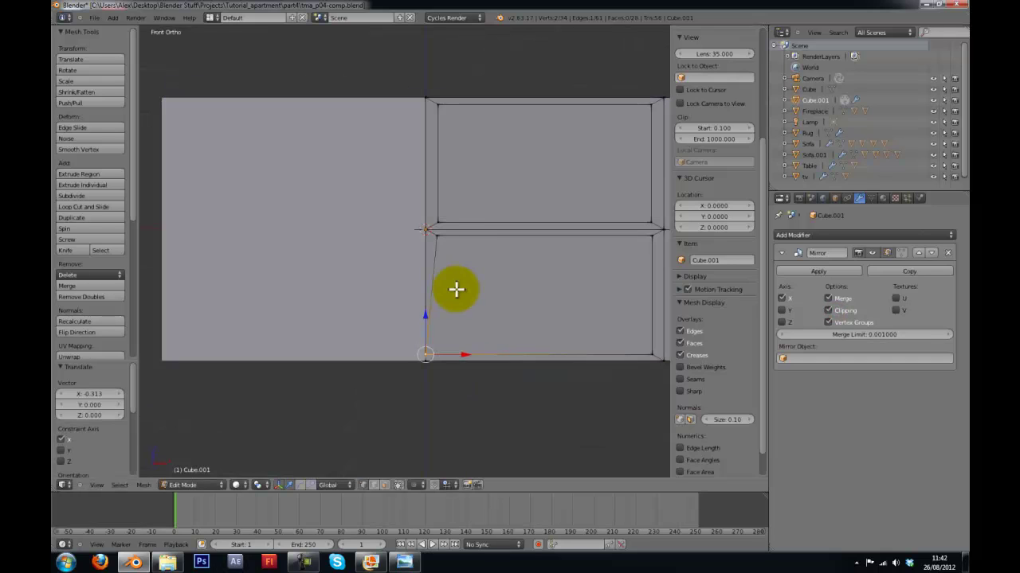
{"action": "right_click", "coordinate": [435, 235]}
{"action": "key", "text": "a"}
{"action": "right_click", "coordinate": [434, 237]}
{"action": "key", "text": "g"}
{"action": "key", "text": "x"}
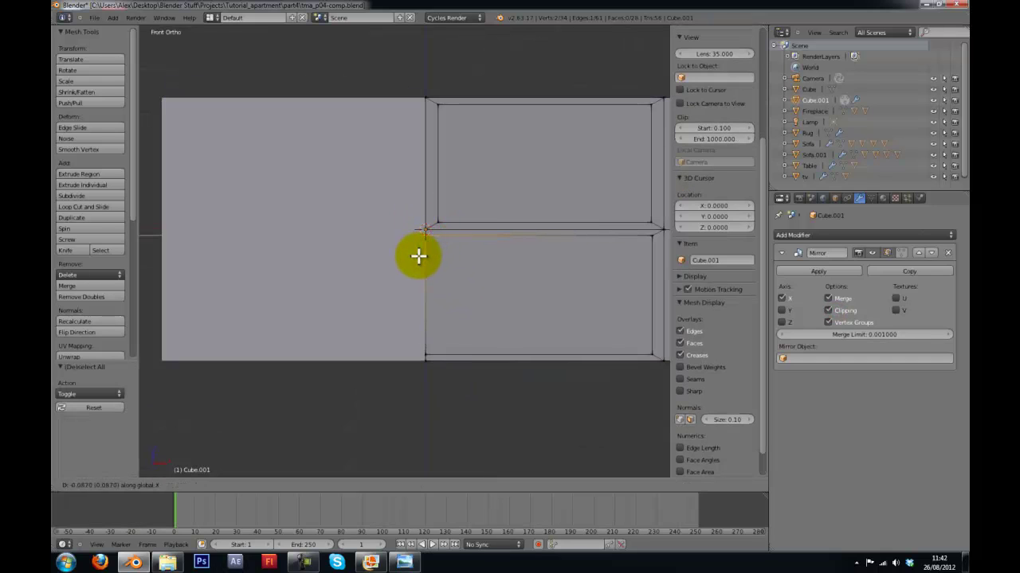
{"action": "left_click", "coordinate": [411, 258]}
{"action": "middle_click_drag", "start_coordinate": [523, 259], "coordinate": [455, 235]}
{"action": "key", "text": "Tab"}
{"action": "key", "text": "ctrl+s"}
{"action": "left_click", "coordinate": [497, 272]}
Move the lower compartment's back face deeper along Y to match the upper compartment's depth, and save the file
{"action": "key", "text": "KP_3"}
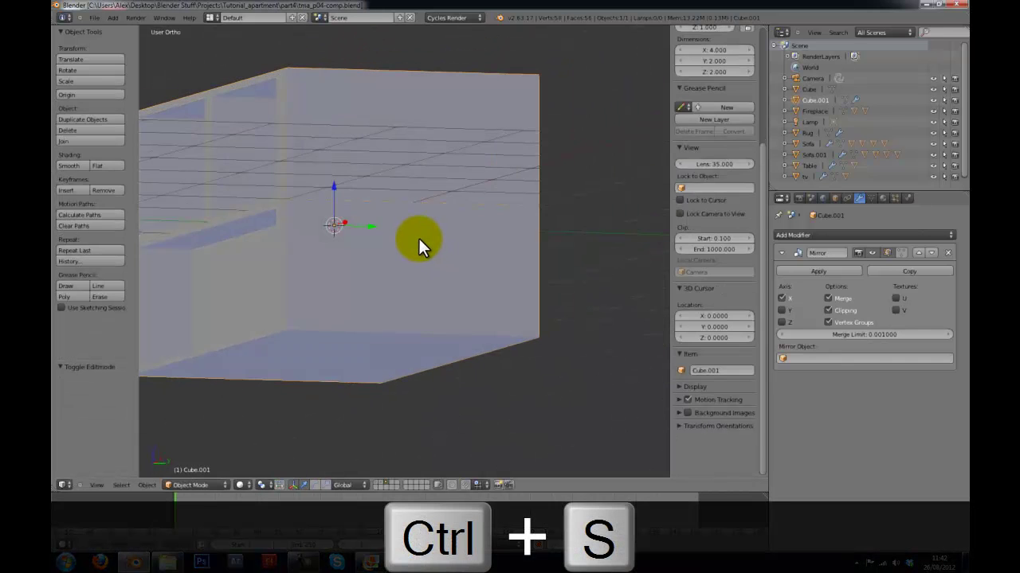
{"action": "key", "text": "Tab"}
{"action": "scroll", "coordinate": [419, 238], "scroll_direction": "up", "scroll_amount": 1}
{"action": "key", "text": "a"}
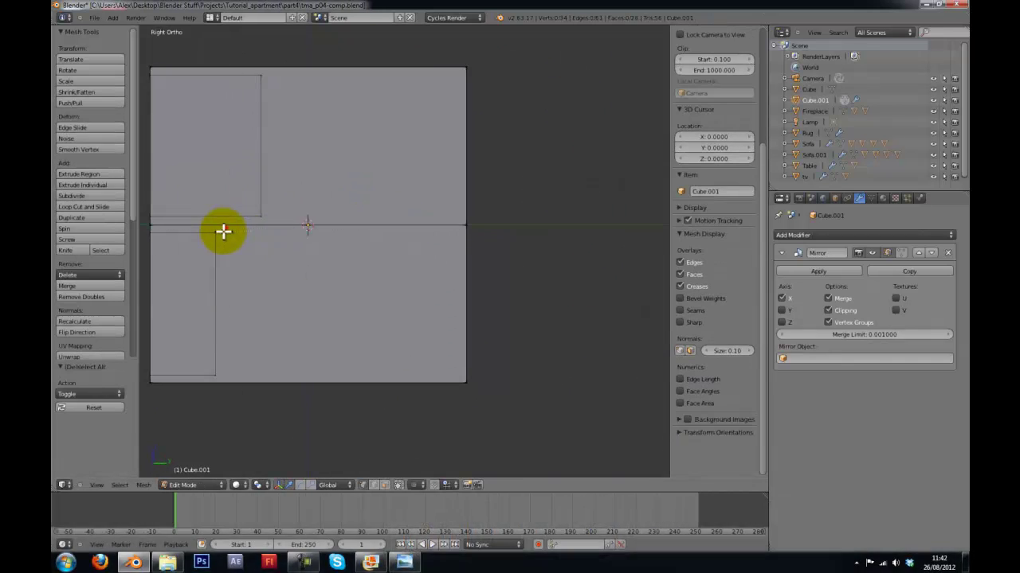
{"action": "right_click", "coordinate": [211, 377]}
{"action": "key", "text": "g"}
{"action": "key", "text": "x"}
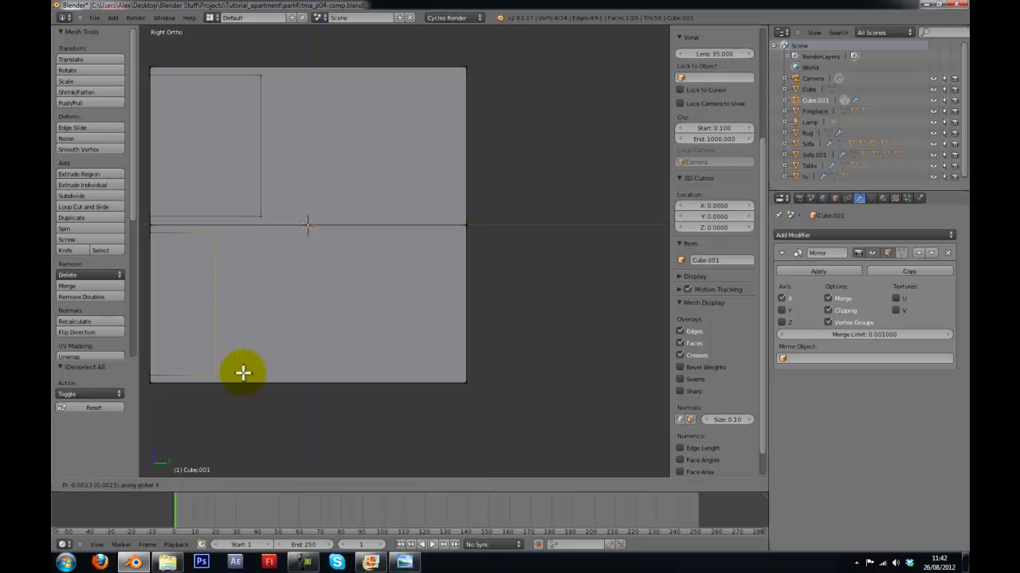
{"action": "left_click", "coordinate": [259, 372]}
{"action": "middle_click_drag", "start_coordinate": [279, 351], "coordinate": [416, 389]}
{"action": "key", "text": "Tab"}
{"action": "scroll", "coordinate": [417, 349], "scroll_direction": "down", "scroll_amount": 5}
{"action": "key", "text": "ctrl+s"}
{"action": "left_click", "coordinate": [417, 349]}
Raise the cabinet 1.0 along Z so its base sits on the ground plane
{"action": "key", "text": "g"}
{"action": "key", "text": "z"}
{"action": "left_click", "coordinate": [422, 330]}
{"action": "middle_click_drag", "start_coordinate": [422, 328], "coordinate": [447, 293]}
Delete the cabinet's outermost end vertices beyond the edge loop beside the compartments
{"action": "key", "text": "KP_1"}
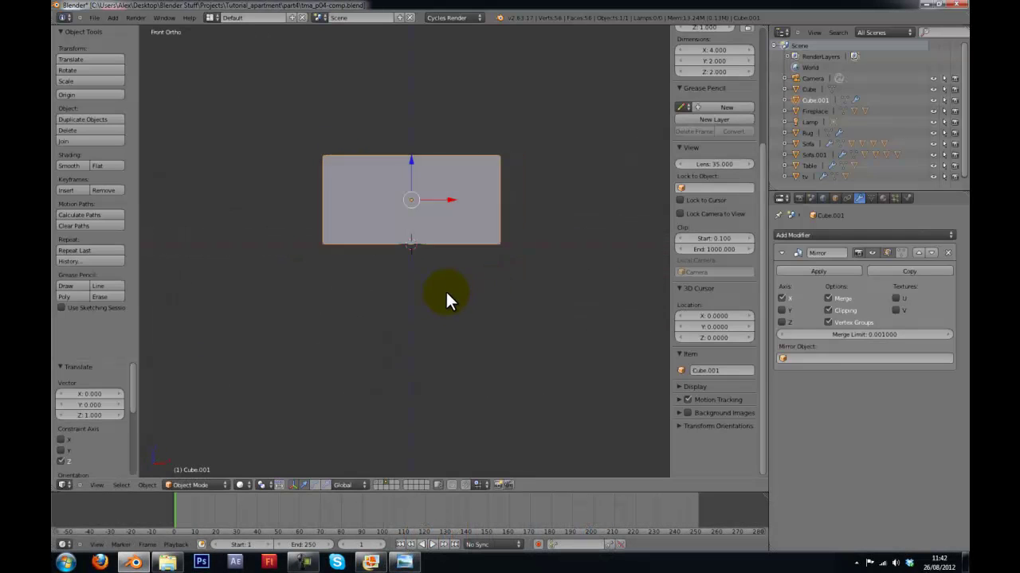
{"action": "key", "text": "Tab"}
{"action": "middle_click_drag", "start_coordinate": [548, 274], "coordinate": [514, 300], "text": "shift"}
{"action": "scroll", "coordinate": [514, 291], "scroll_direction": "up", "scroll_amount": 4}
{"action": "key", "text": "a"}
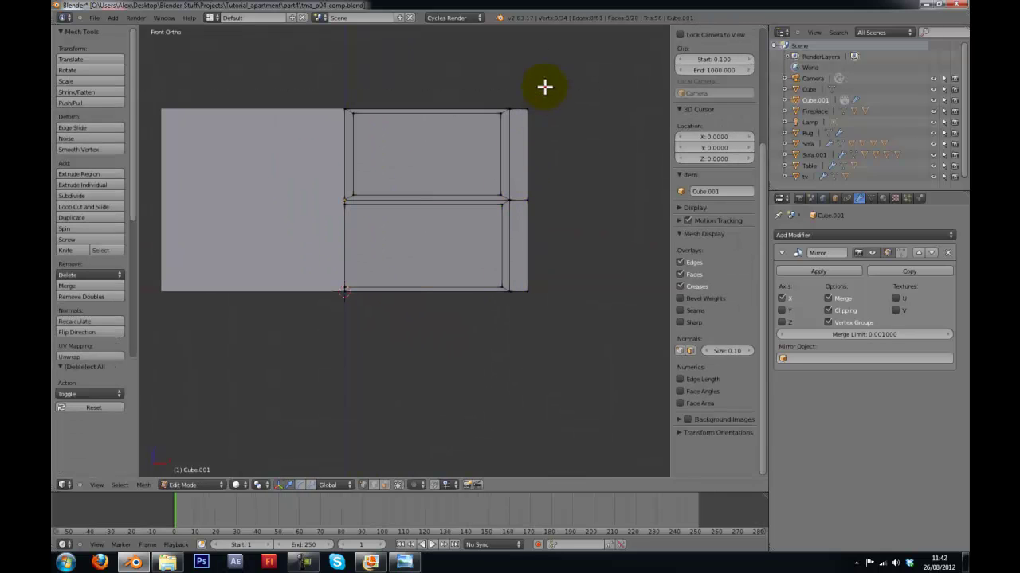
{"action": "key", "text": "b"}
{"action": "left_click_drag", "start_coordinate": [542, 94], "coordinate": [507, 351]}
{"action": "key", "text": "a"}
{"action": "key", "text": "b"}
{"action": "left_click_drag", "start_coordinate": [548, 88], "coordinate": [517, 358]}
{"action": "key", "text": "x"}
{"action": "left_click", "coordinate": [516, 357]}
Return the cabinet to object mode and save the file
{"action": "key", "text": "Tab"}
{"action": "middle_click_drag", "start_coordinate": [510, 345], "coordinate": [443, 368]}
{"action": "key", "text": "ctrl+s"}
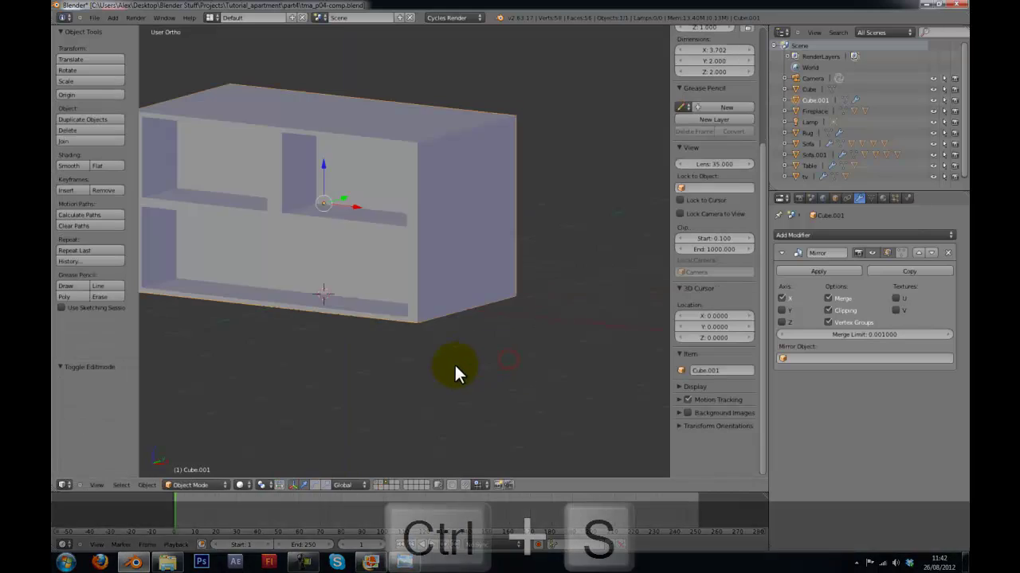
{"action": "left_click", "coordinate": [438, 370]}
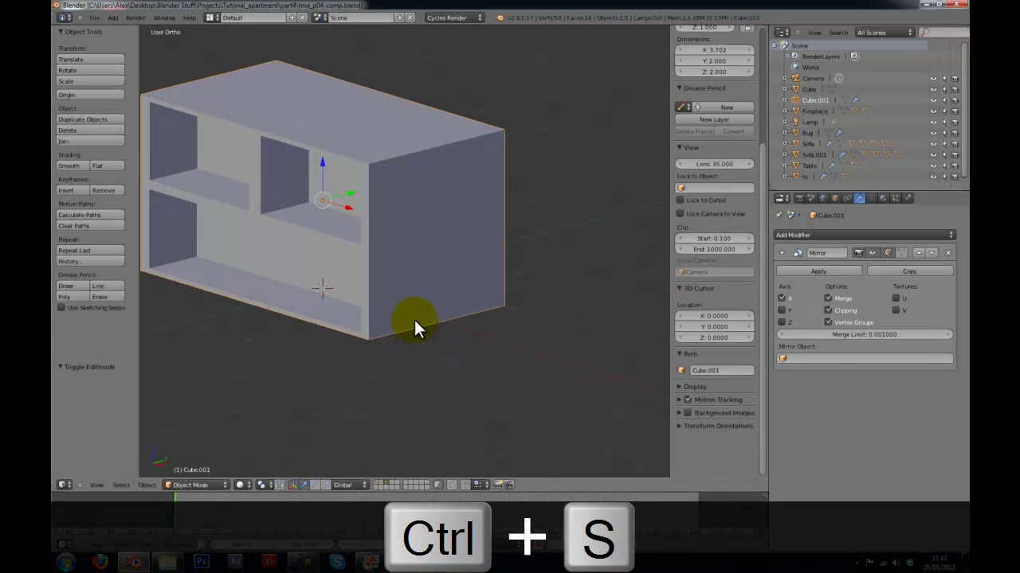
{"action": "middle_click_drag", "start_coordinate": [402, 330], "coordinate": [360, 287]}
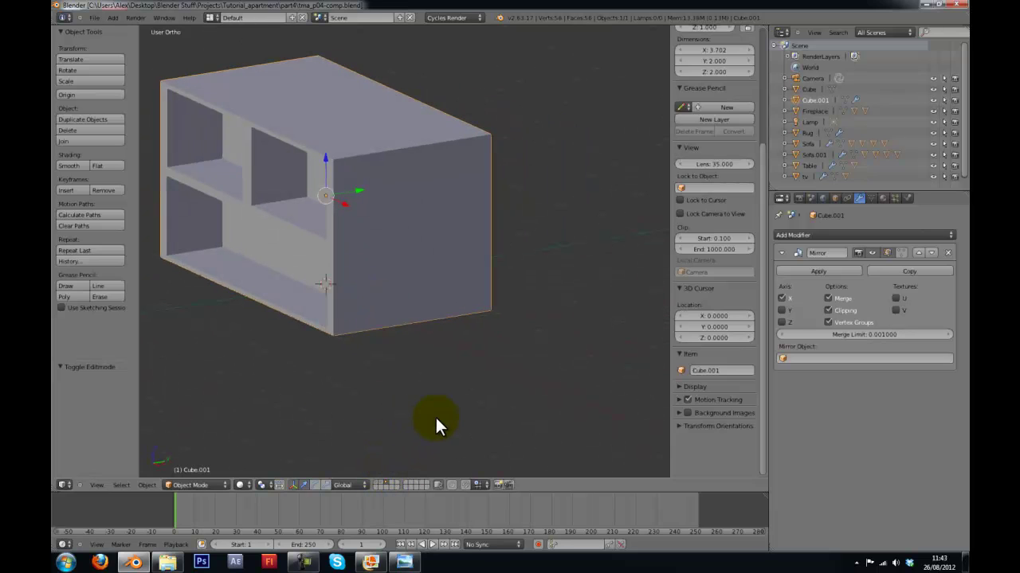
Move the cabinet to the second layer and display that layer with the other furniture
{"action": "key", "text": "m"}
{"action": "left_click", "coordinate": [528, 438]}
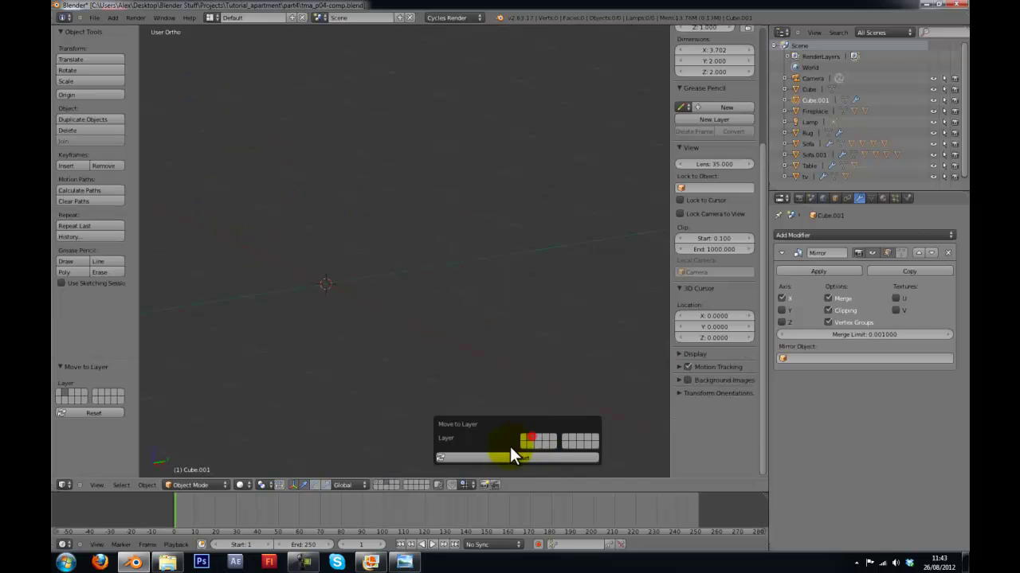
{"action": "left_click", "coordinate": [379, 482]}
{"action": "middle_click_drag", "start_coordinate": [360, 223], "coordinate": [472, 249]}
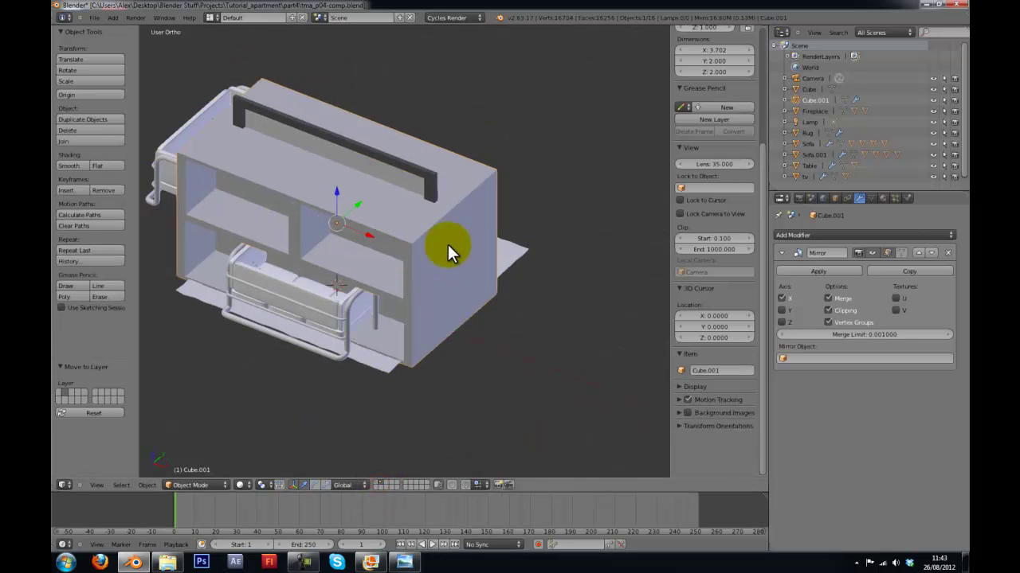
Scale the cabinet down to about 0.385
{"action": "key", "text": "s"}
{"action": "left_click", "coordinate": [412, 264]}
{"action": "key", "text": "s"}
{"action": "right_click", "coordinate": [464, 283]}
Scale the television down in two passes, the last by about 0.846, to suit the cabinet
{"action": "right_click", "coordinate": [416, 257]}
{"action": "key", "text": "s"}
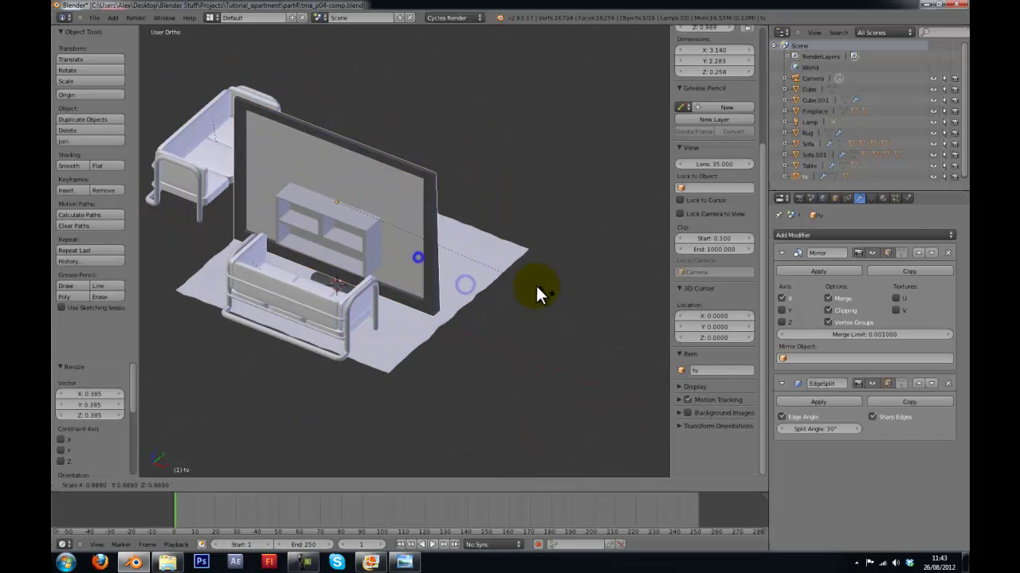
{"action": "left_click", "coordinate": [409, 249]}
{"action": "key", "text": "s"}
{"action": "left_click", "coordinate": [454, 259]}
Move the cabinet beyond the rug's far corner in top view and rotate it diagonally
{"action": "right_click", "coordinate": [348, 235]}
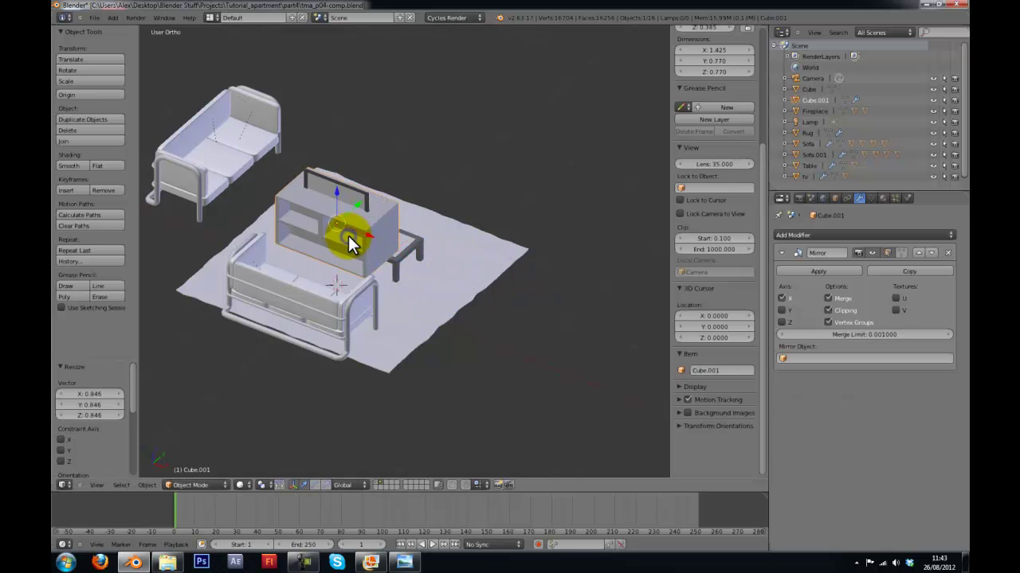
{"action": "key", "text": "KP_7"}
{"action": "key", "text": "g"}
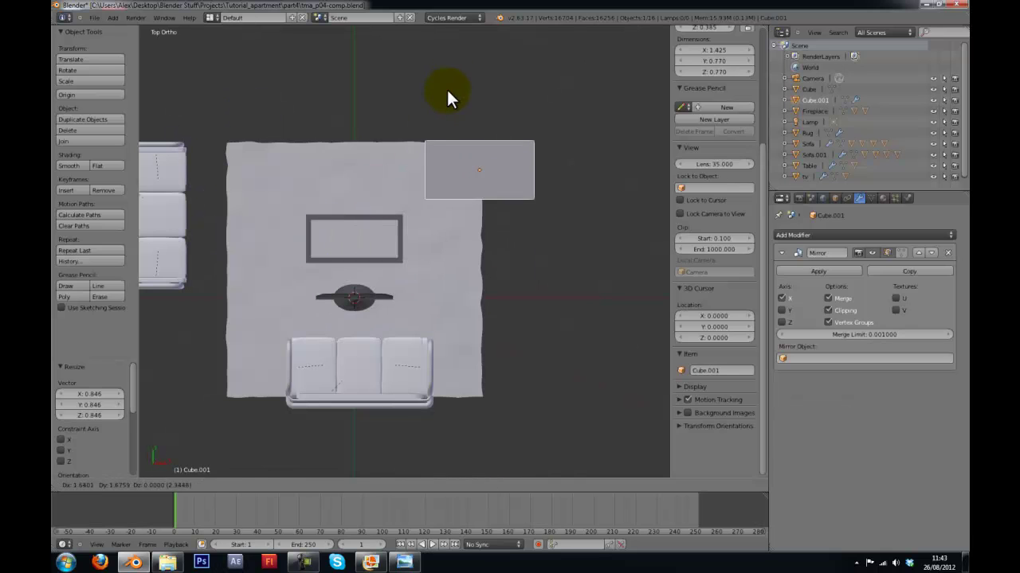
{"action": "left_click", "coordinate": [450, 74]}
{"action": "key", "text": "r"}
{"action": "left_click", "coordinate": [568, 223]}
{"action": "middle_click_drag", "start_coordinate": [567, 223], "coordinate": [577, 168]}
Display the room's layer as well and reposition the cabinet in the room's far corner beside the window side
{"action": "left_click", "coordinate": [378, 481], "text": "shift"}
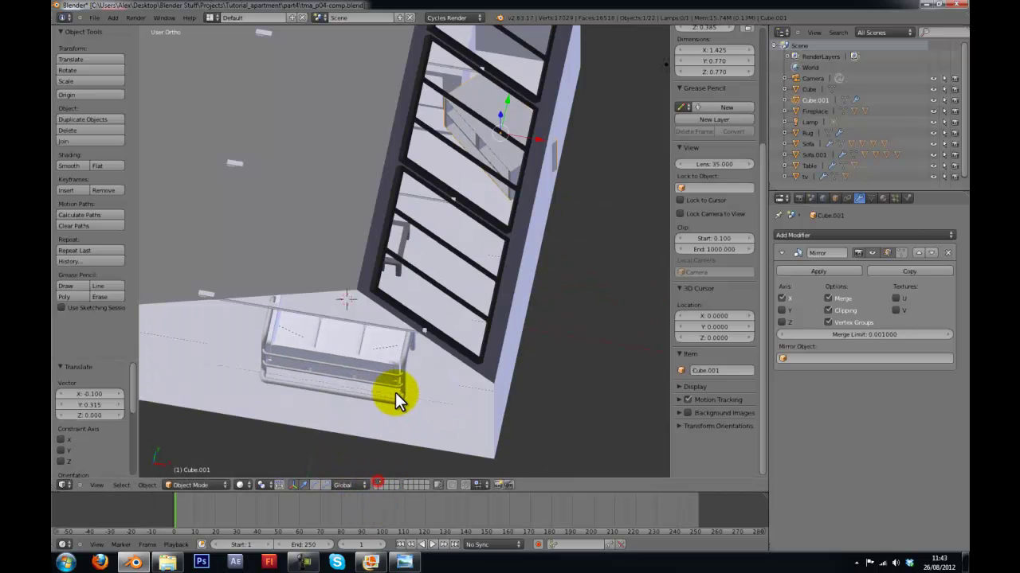
{"action": "key", "text": "z"}
{"action": "key", "text": "KP_7"}
{"action": "middle_click_drag", "start_coordinate": [550, 243], "coordinate": [569, 389], "text": "shift"}
{"action": "key", "text": "g"}
{"action": "left_click", "coordinate": [562, 289]}
Scale the cabinet down by about 0.938 and again by about 0.919 to fit the corner
{"action": "key", "text": "s"}
{"action": "left_click", "coordinate": [592, 299]}
{"action": "key", "text": "z"}
{"action": "mouse_move", "coordinate": [585, 293]}
{"action": "middle_mouse_down"}
{"action": "mouse_move", "coordinate": [598, 200]}
{"action": "mouse_move", "coordinate": [616, 231]}
{"action": "middle_mouse_up"}
{"action": "key", "text": "s"}
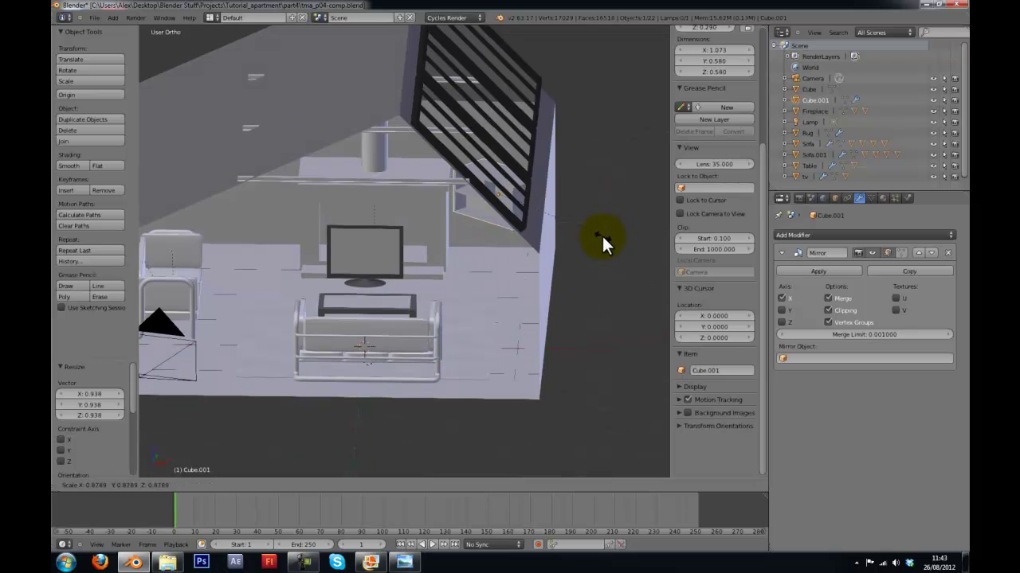
{"action": "left_click", "coordinate": [609, 233]}
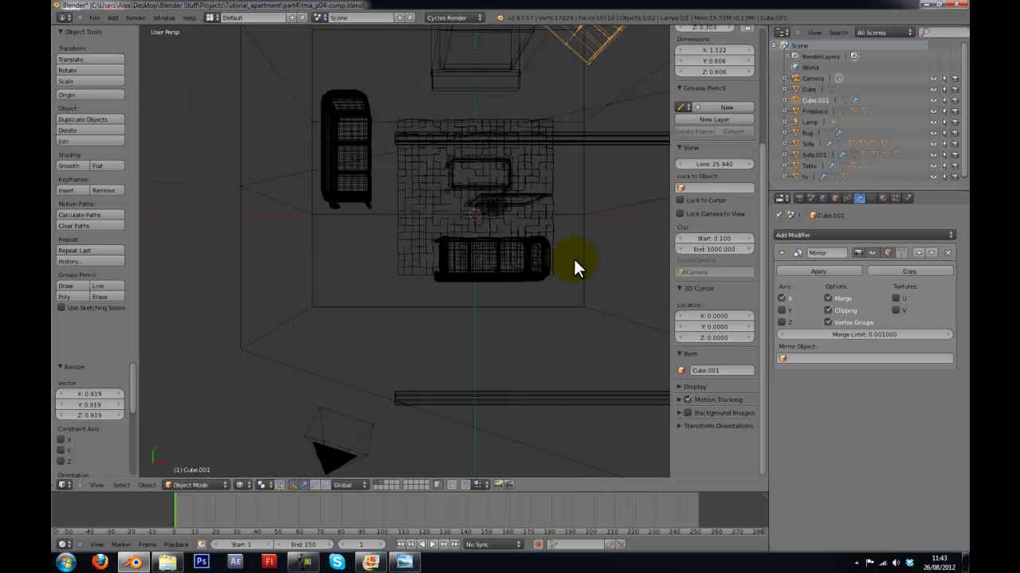
Move the cabinet about -0.782 along Y from an orthographic top view
{"action": "key", "text": "KP_5"}
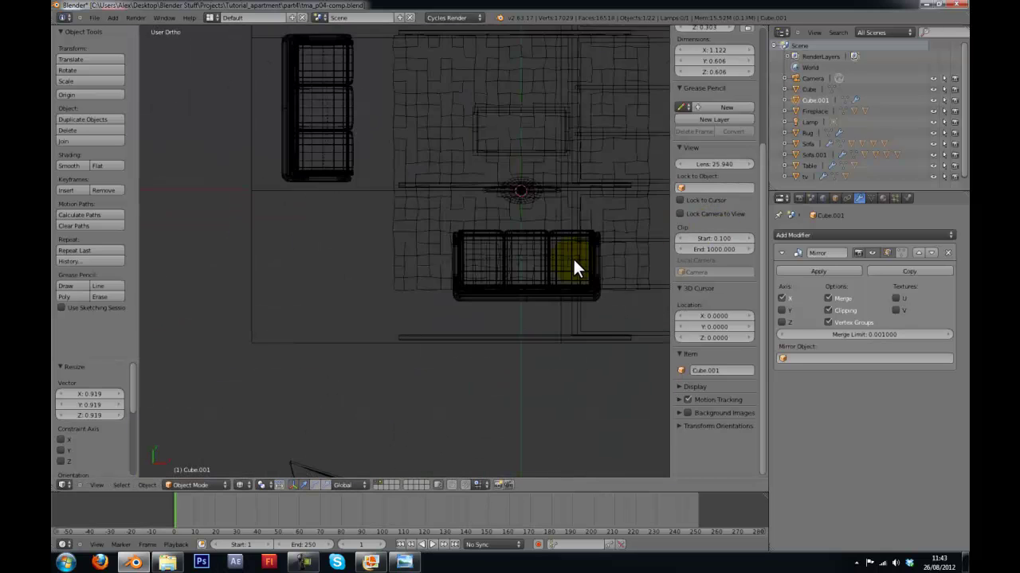
{"action": "middle_click_drag", "start_coordinate": [571, 177], "coordinate": [443, 402], "text": "shift"}
{"action": "scroll", "coordinate": [505, 272], "scroll_direction": "down", "scroll_amount": 1}
{"action": "key", "text": "g"}
{"action": "key", "text": "y"}
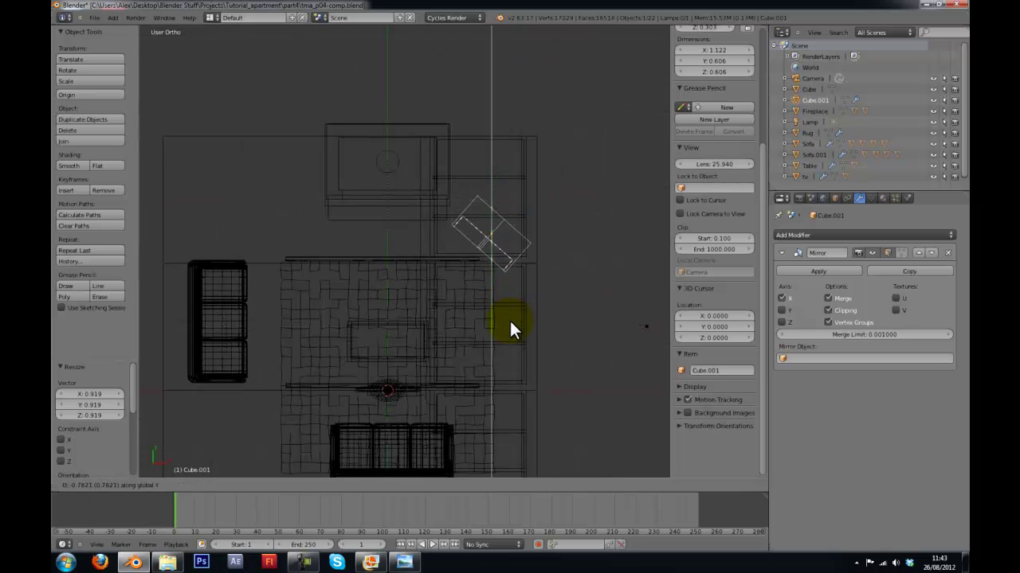
{"action": "left_click", "coordinate": [509, 319]}
Hide the television in the shaded camera view
{"action": "key", "text": "z"}
{"action": "key", "text": "KP_0"}
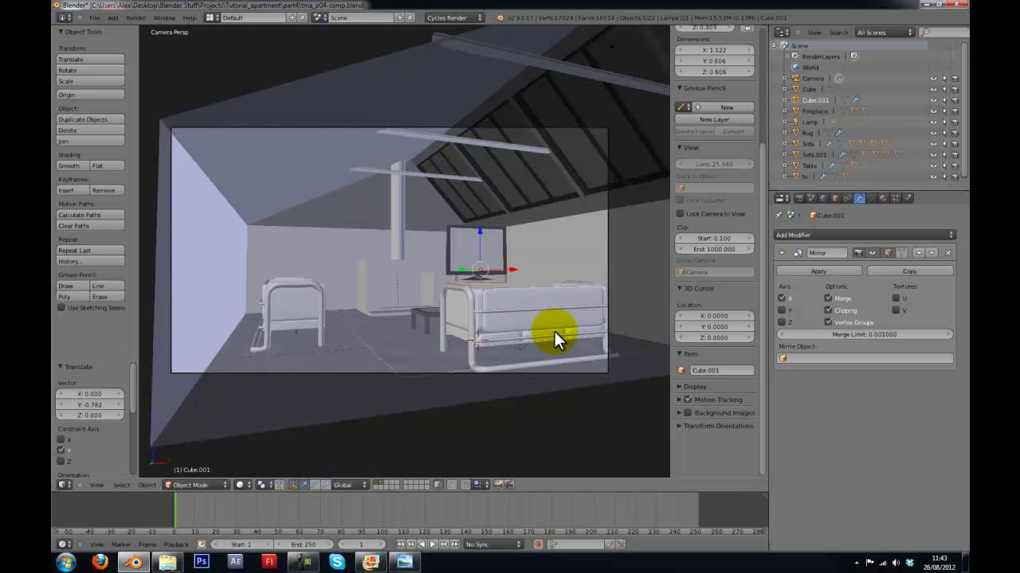
{"action": "right_click", "coordinate": [460, 245]}
{"action": "key", "text": "h"}
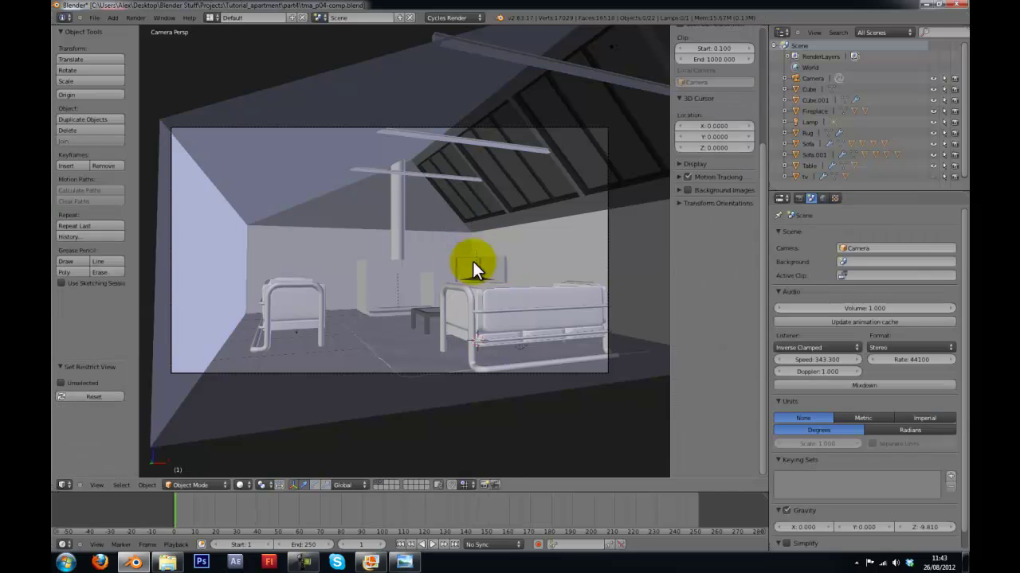
Lower the cabinet about 0.713 along Z to the floor
{"action": "right_click", "coordinate": [481, 279]}
{"action": "right_click", "coordinate": [490, 274]}
{"action": "scroll", "coordinate": [495, 274], "scroll_direction": "up", "scroll_amount": 3}
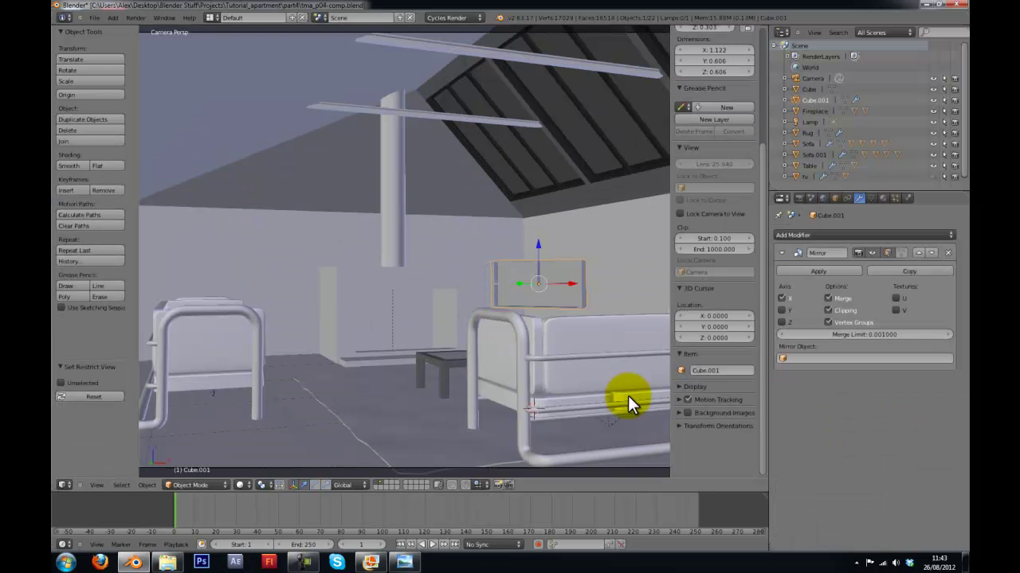
{"action": "key", "text": "z"}
{"action": "key", "text": "g"}
{"action": "key", "text": "z"}
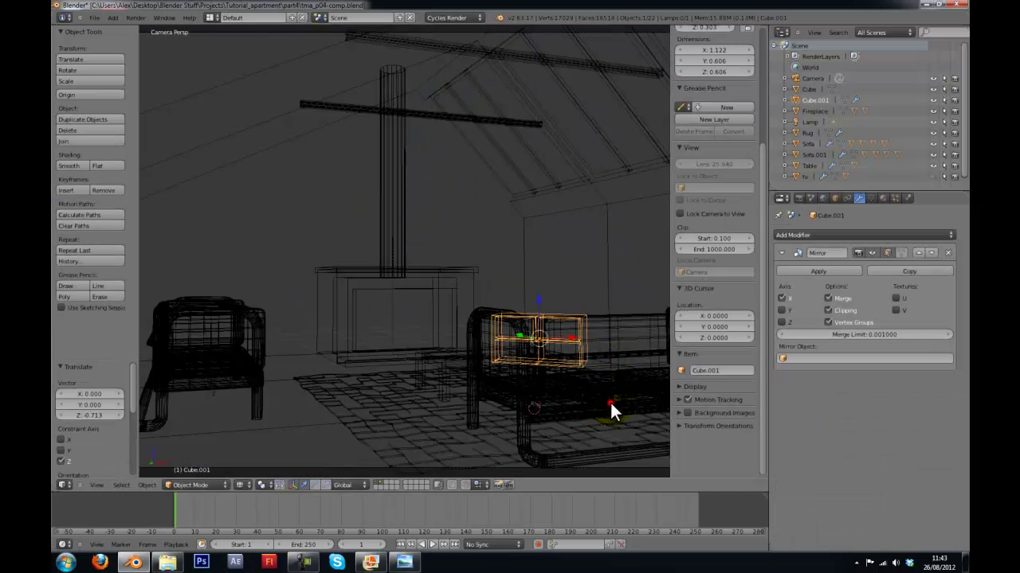
{"action": "left_click", "coordinate": [609, 402]}
{"action": "key", "text": "z"}
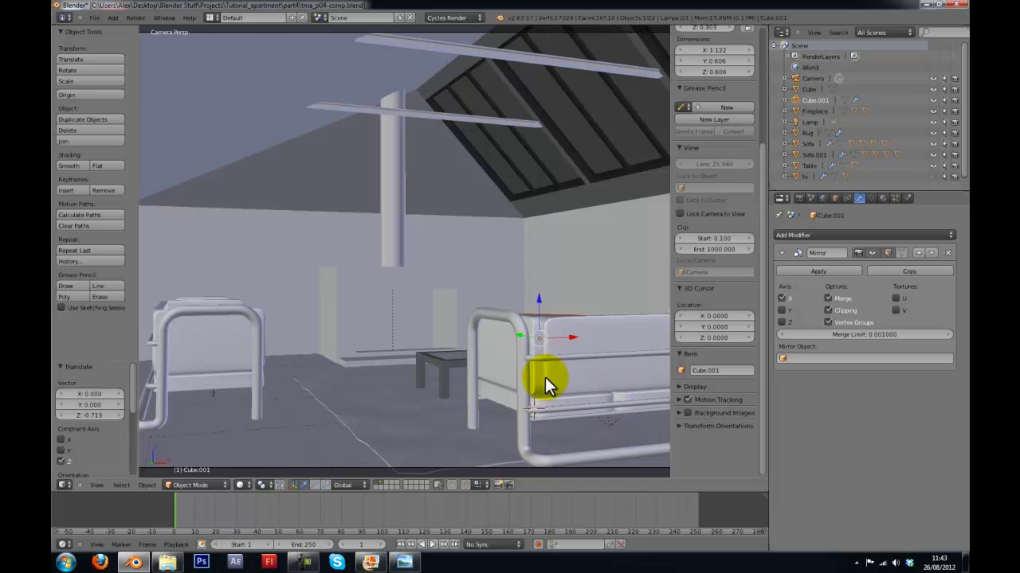
Move the fireplace about -0.702 along X, away from the cabinet's corner
{"action": "key", "text": "KP_7"}
{"action": "key", "text": "z"}
{"action": "right_click", "coordinate": [400, 197]}
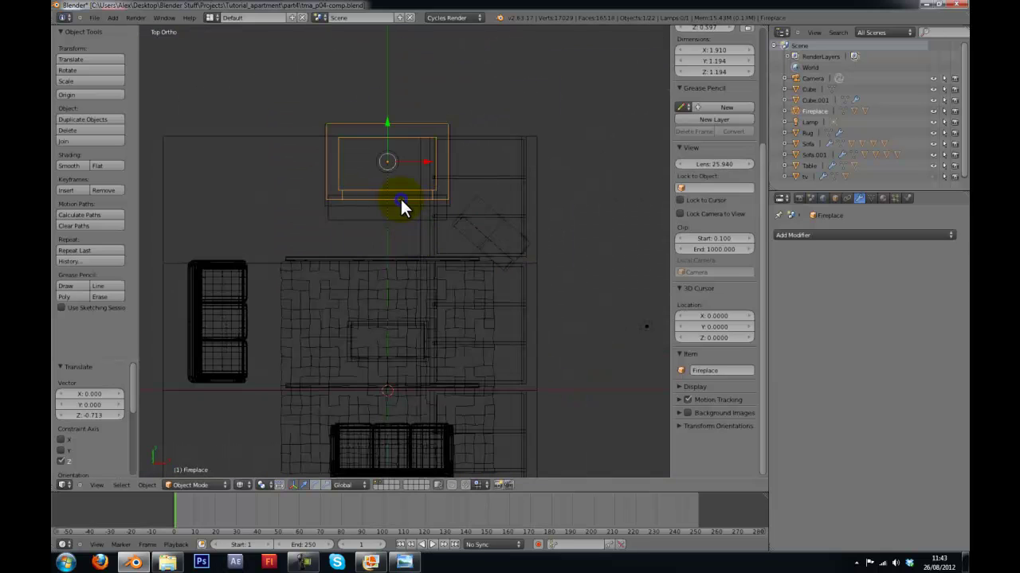
{"action": "key", "text": "z"}
{"action": "key", "text": "KP_0"}
{"action": "right_click", "coordinate": [350, 325]}
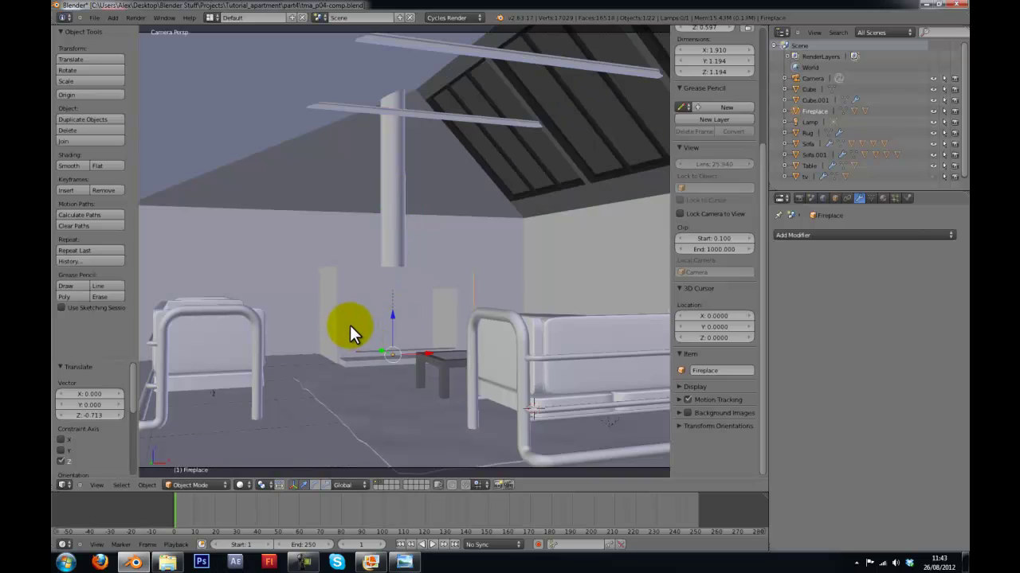
{"action": "right_click", "coordinate": [349, 325]}
{"action": "key", "text": "g"}
{"action": "key", "text": "x"}
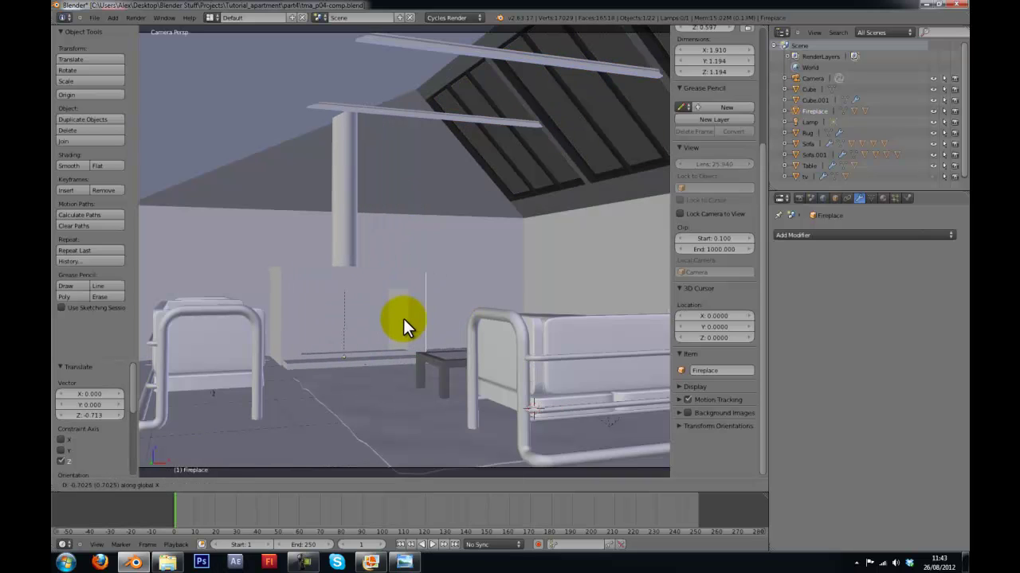
{"action": "left_click", "coordinate": [403, 319]}
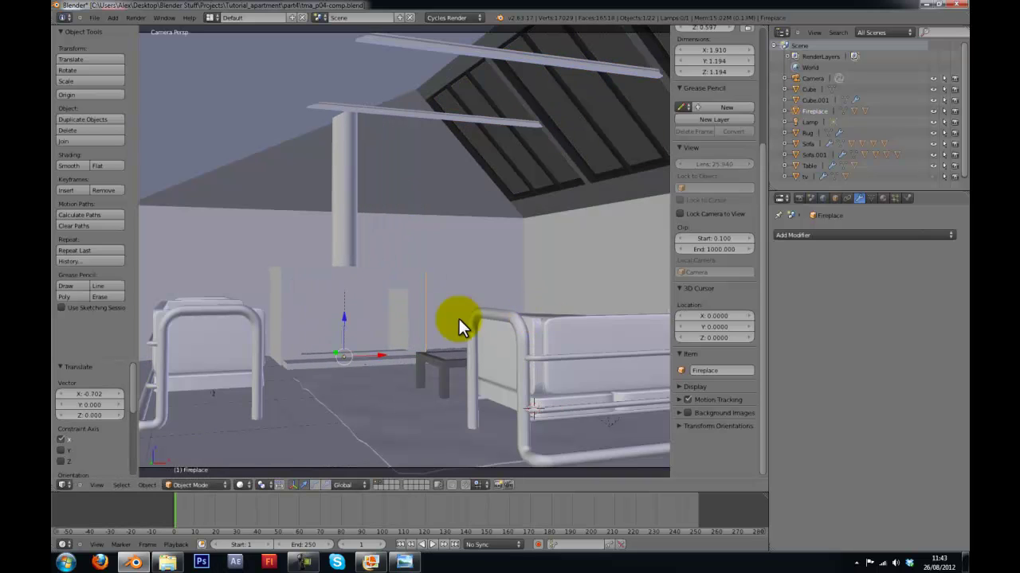
Move the cabinet about 0.963 along Y, back toward the room's corner
{"action": "right_click", "coordinate": [533, 313]}
{"action": "key", "text": "g"}
{"action": "key", "text": "y"}
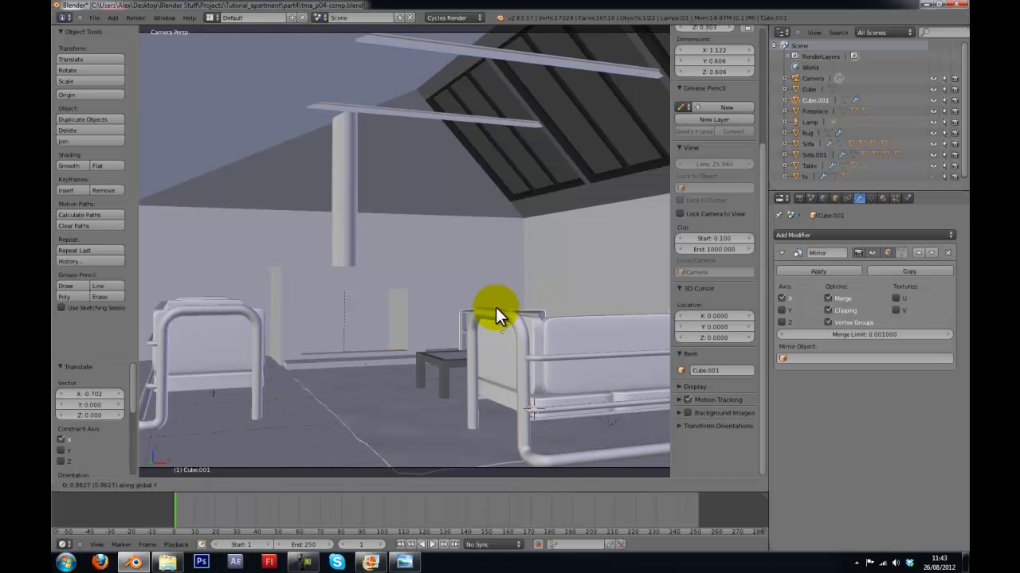
{"action": "left_click", "coordinate": [502, 310]}
Scale the cabinet up to about 1.664 × 0.899 × 0.899 and adjust its height along Z
{"action": "key", "text": "s"}
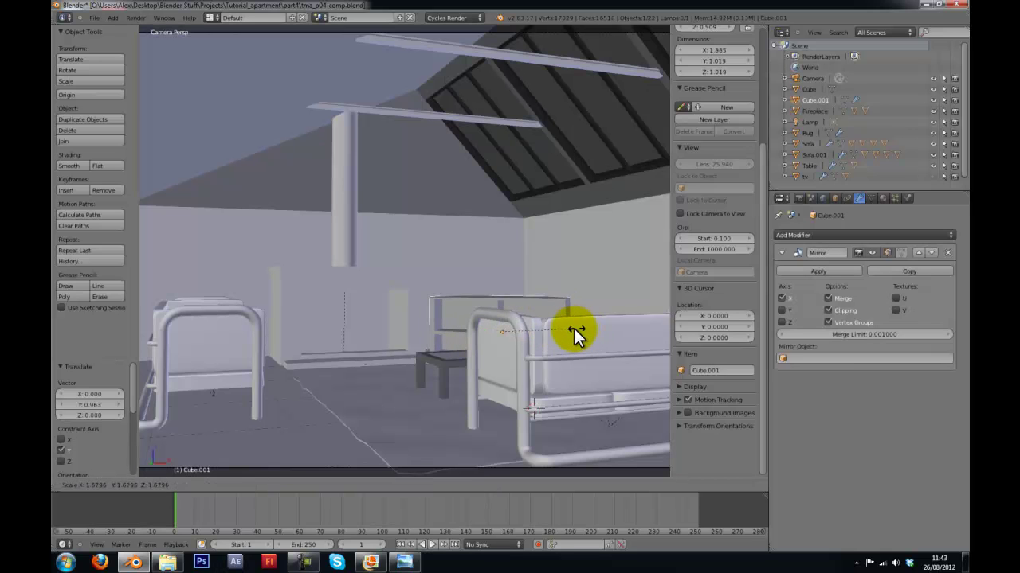
{"action": "left_click", "coordinate": [568, 328]}
{"action": "key", "text": "g"}
{"action": "key", "text": "z"}
{"action": "left_click", "coordinate": [569, 326]}
Fit the enlarged cabinet into the room's corner from the top view by shifting it along X and Y, ending with about -0.189 along Y
{"action": "key", "text": "KP_7"}
{"action": "key", "text": "z"}
{"action": "key", "text": "g"}
{"action": "key", "text": "y"}
{"action": "left_click", "coordinate": [528, 296]}
{"action": "key", "text": "g"}
{"action": "key", "text": "x"}
{"action": "left_click", "coordinate": [509, 303]}
{"action": "key", "text": "g"}
{"action": "key", "text": "y"}
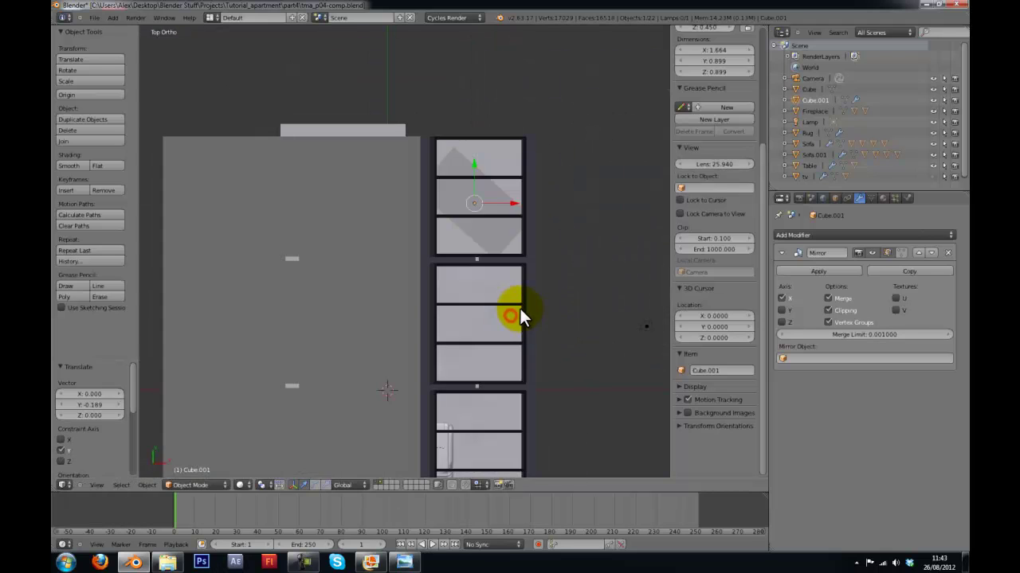
Return to the camera view and save the file over the existing version
{"action": "key", "text": "KP_0"}
{"action": "key", "text": "ctrl+s"}
{"action": "left_click", "coordinate": [519, 311]}
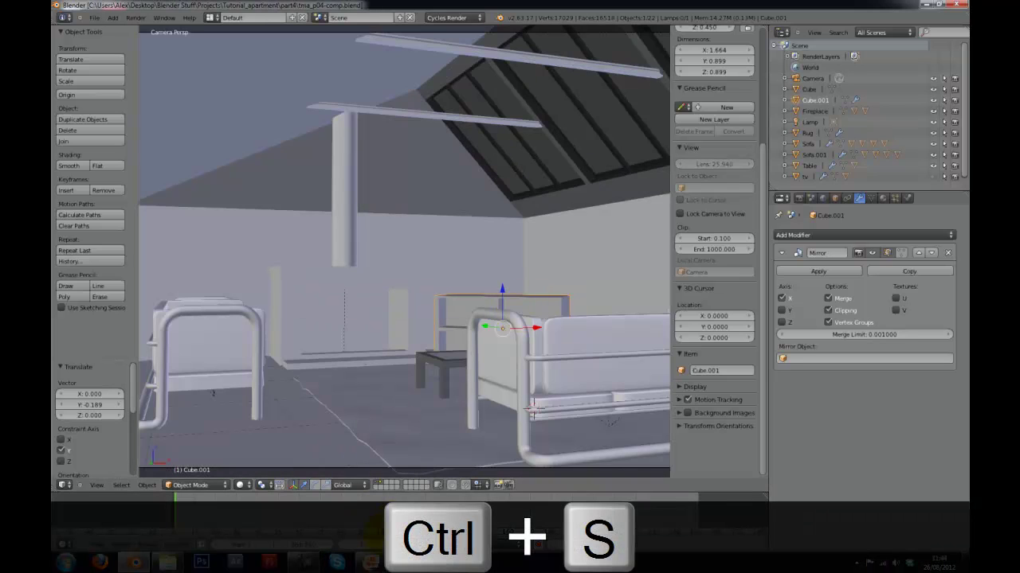
Unhide the television and move it together with its stand about 1.409 along X and 2.853 along Y, onto the cabinet
{"action": "key", "text": "alt+h"}
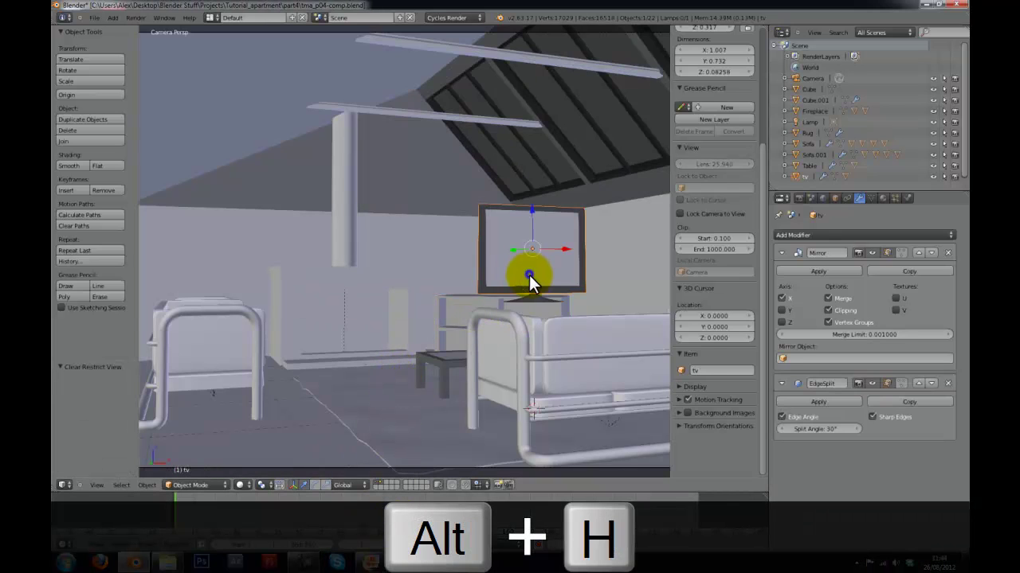
{"action": "right_click", "coordinate": [527, 302], "text": "shift"}
{"action": "key", "text": "KP_7"}
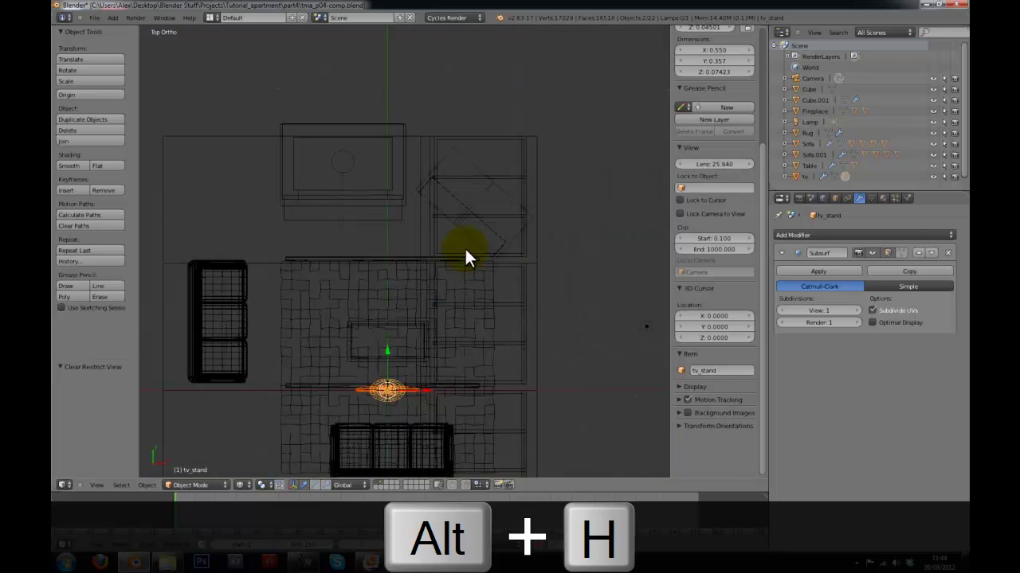
{"action": "key", "text": "g"}
{"action": "left_click", "coordinate": [577, 82]}
Rotate the television and stand parallel to the cabinet and nudge them about -0.095 along X and 0.043 along Y
{"action": "key", "text": "r"}
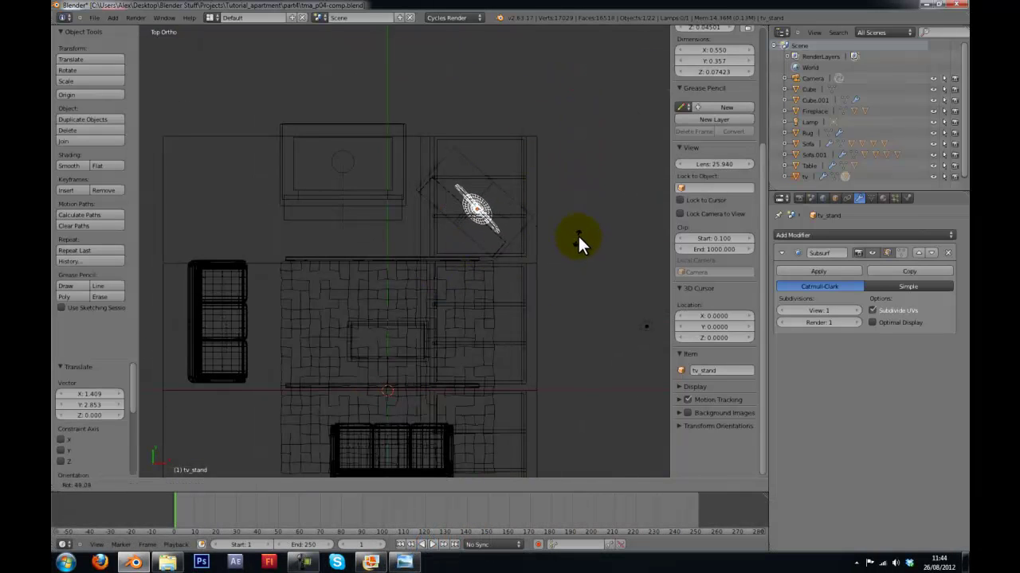
{"action": "left_click", "coordinate": [584, 223]}
{"action": "key", "text": "g"}
{"action": "left_click", "coordinate": [579, 220]}
{"action": "key", "text": "z"}
{"action": "key", "text": "KP_0"}
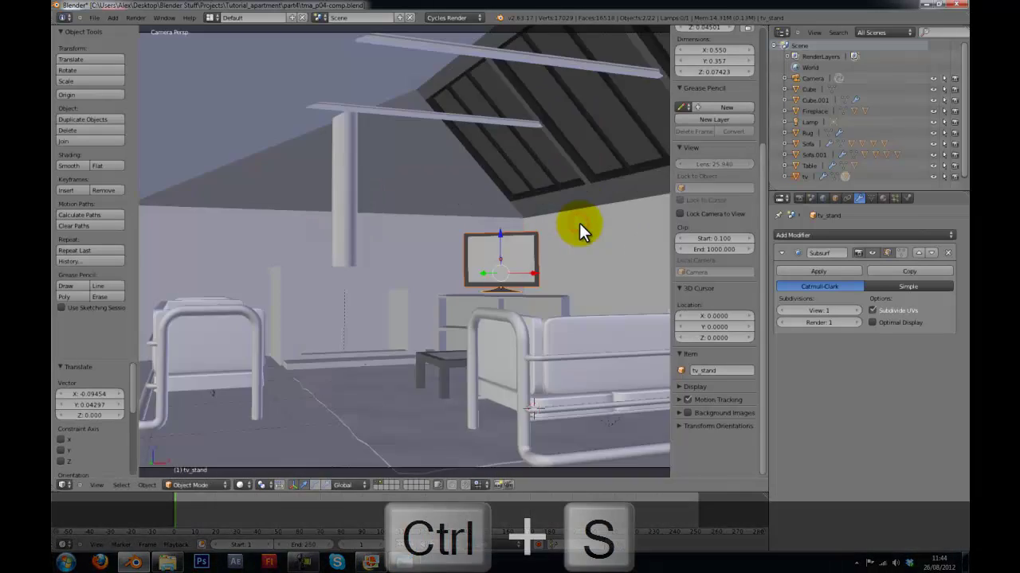
Scale the television screen by about 1.160, raise it about 0.0148 along Z, and save the file
{"action": "right_click", "coordinate": [535, 261]}
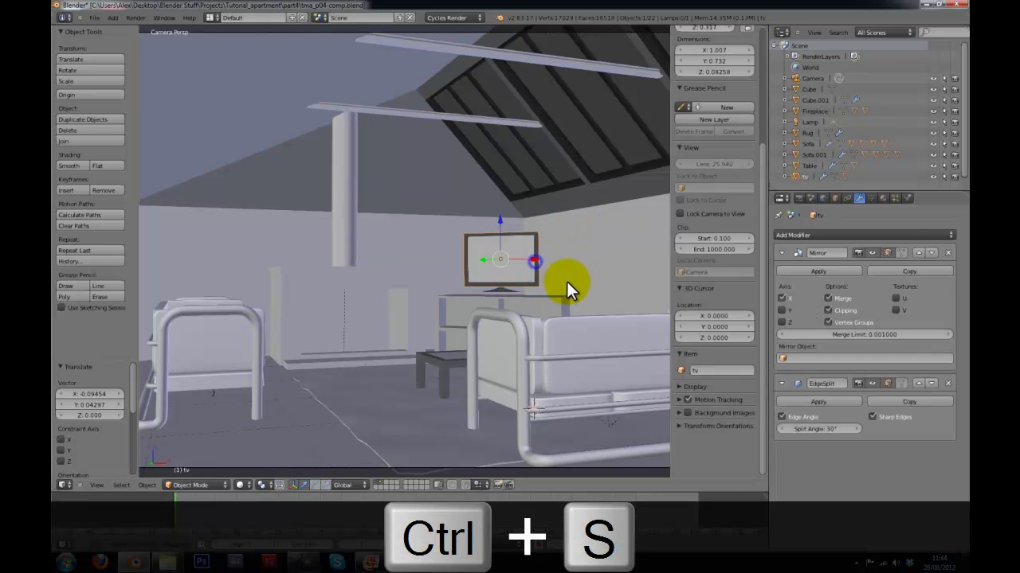
{"action": "key", "text": "s"}
{"action": "left_click", "coordinate": [582, 281]}
{"action": "key", "text": "g"}
{"action": "key", "text": "z"}
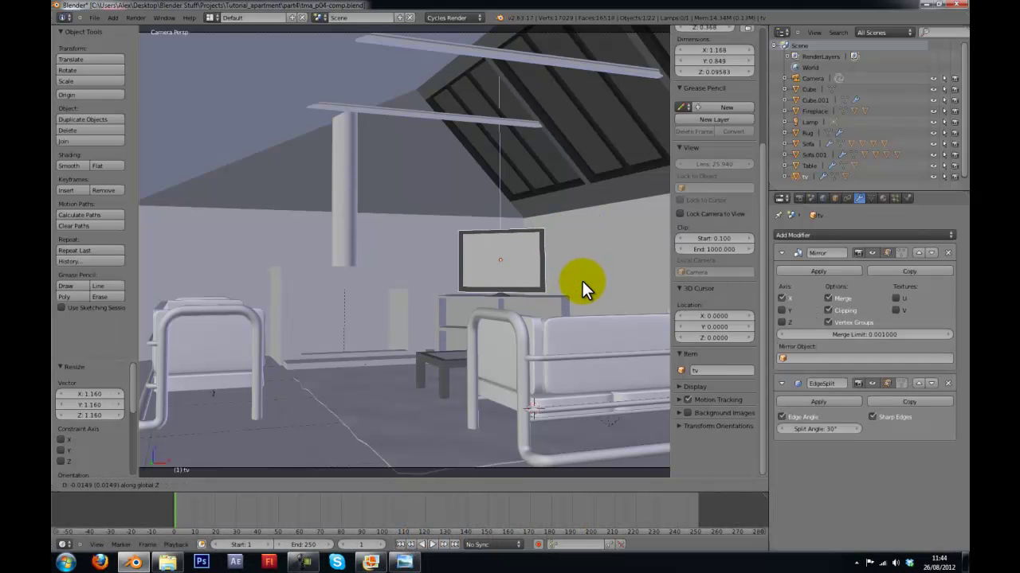
{"action": "left_click", "coordinate": [583, 280]}
{"action": "key", "text": "ctrl+s"}
{"action": "left_click", "coordinate": [584, 279]}
Select the corner cabinet in the camera view and rename the object "shelf"
{"action": "key", "text": "KP_0"}
{"action": "right_click", "coordinate": [456, 293]}
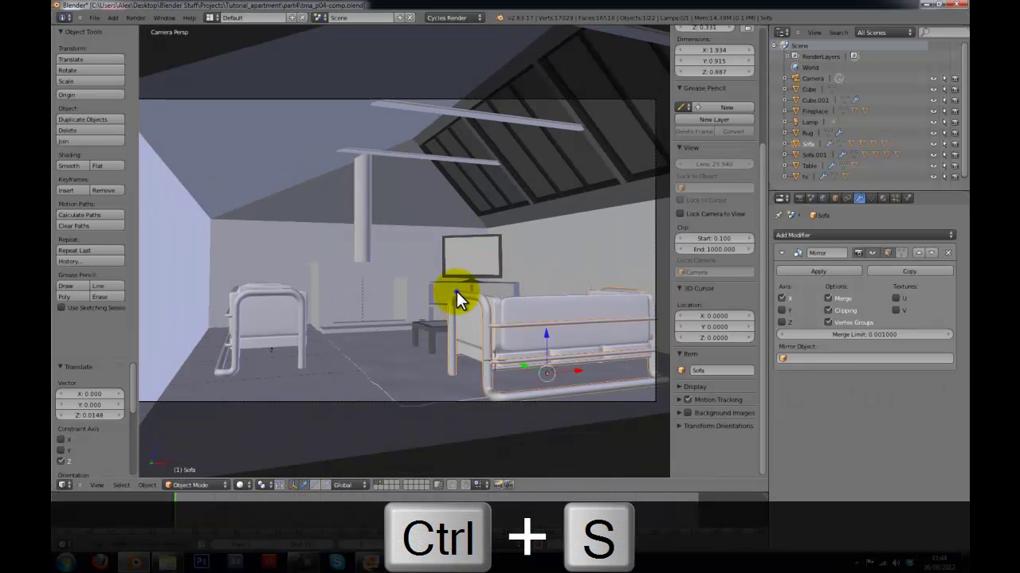
{"action": "left_click", "coordinate": [721, 368]}
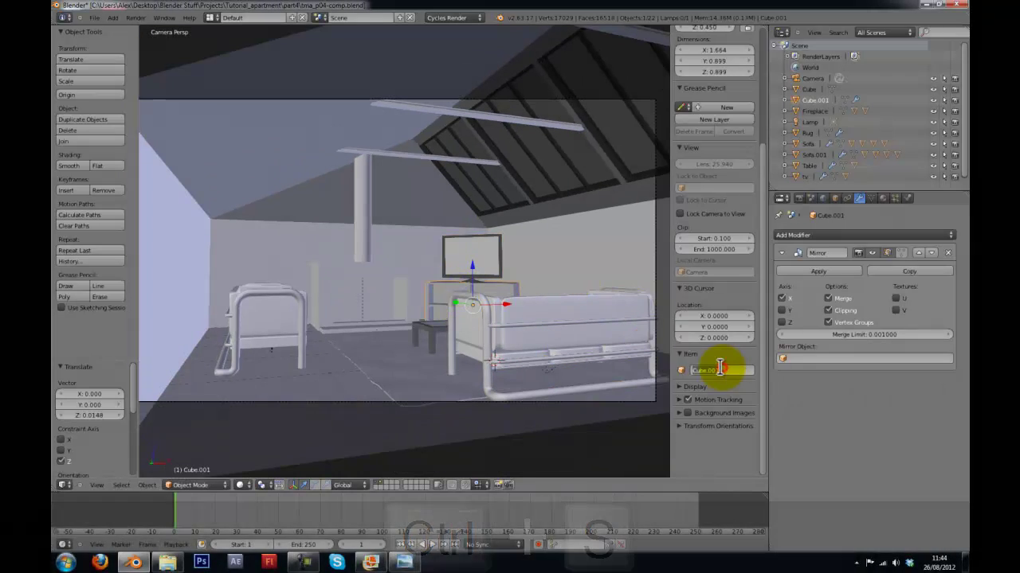
{"action": "type", "text": "shelf"}
{"action": "key", "text": "Return"}
Add a new material named "shelf" to the cabinet and save the file
{"action": "left_click", "coordinate": [882, 198]}
{"action": "left_click", "coordinate": [833, 271]}
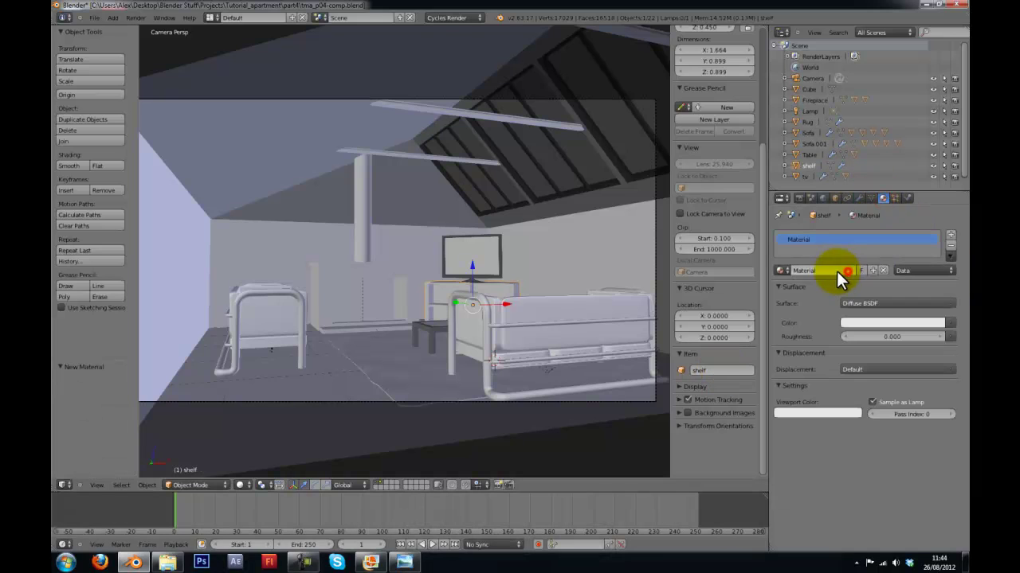
{"action": "key", "text": "Return"}
{"action": "key", "text": "ctrl+s"}
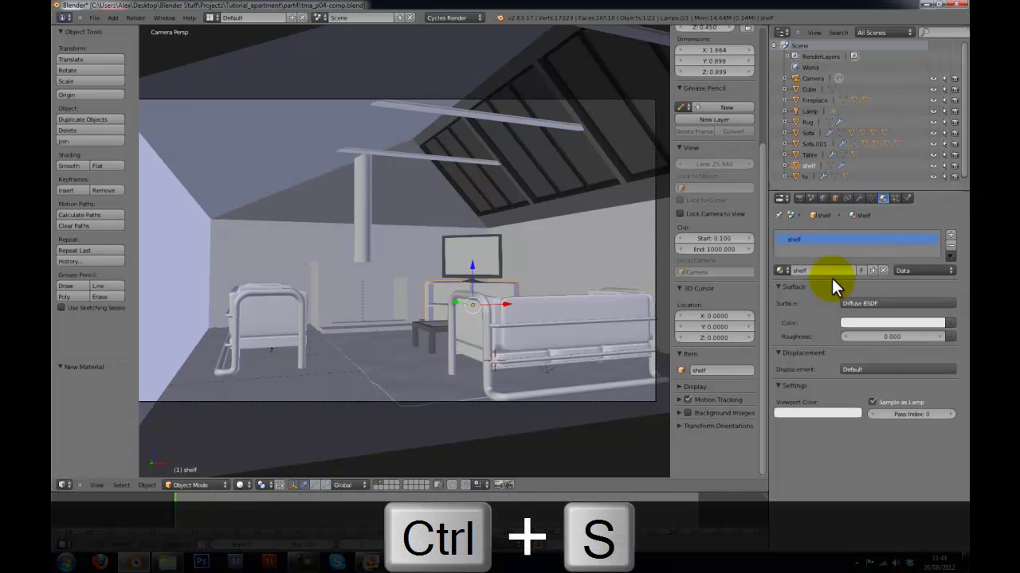
{"action": "left_click", "coordinate": [831, 278]}
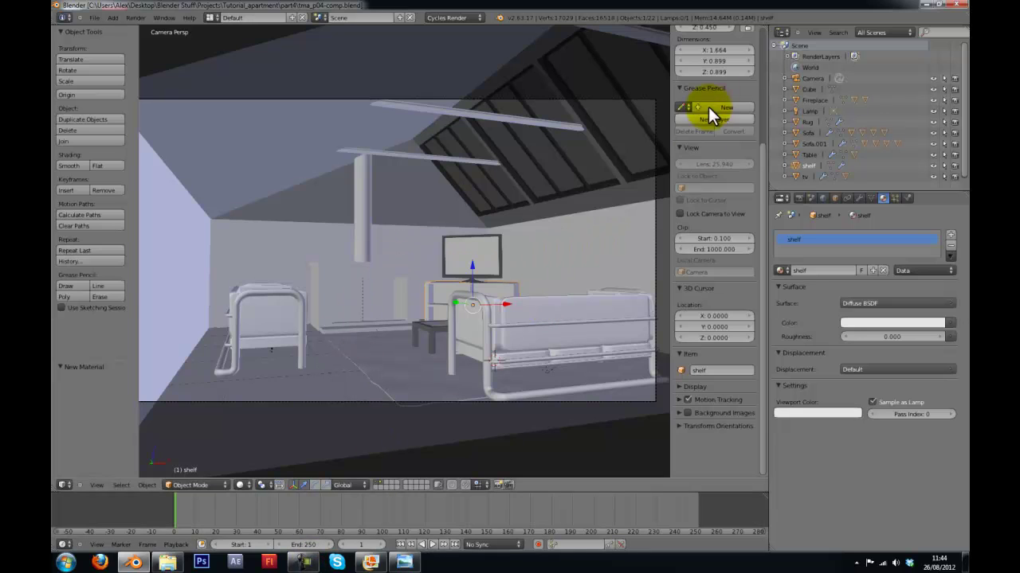
Split the 3D view and load the finished apartment reference picture in an image editor
{"action": "left_click_drag", "start_coordinate": [763, 28], "coordinate": [430, 318]}
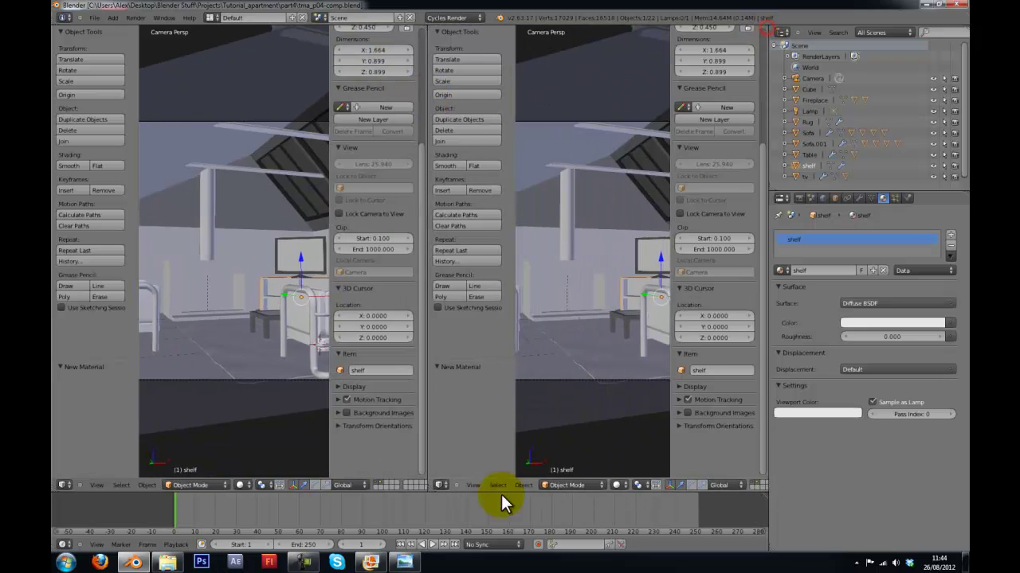
{"action": "left_click", "coordinate": [614, 484]}
{"action": "left_click", "coordinate": [563, 484]}
{"action": "left_click", "coordinate": [441, 485]}
{"action": "left_click", "coordinate": [457, 401]}
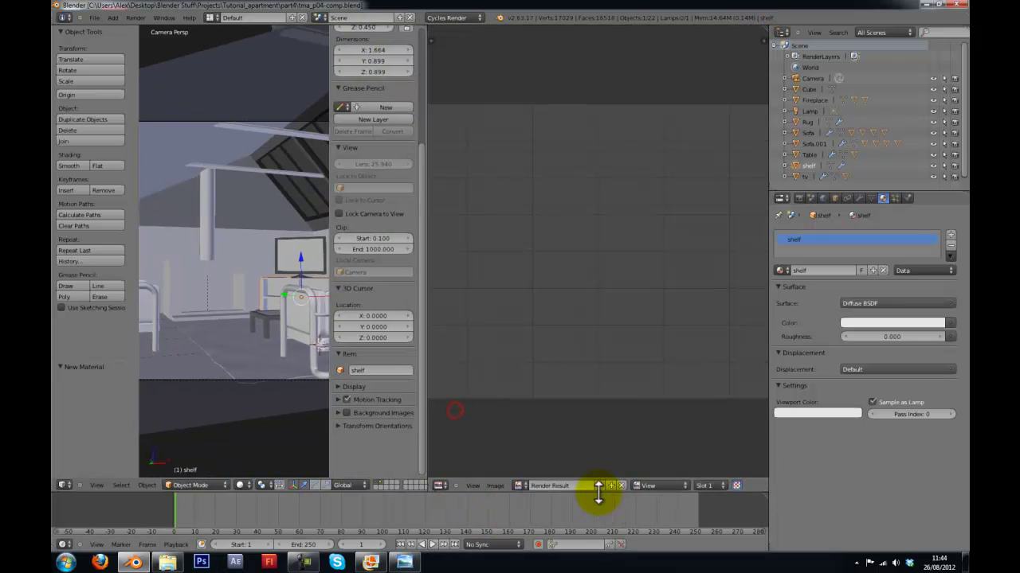
{"action": "left_click", "coordinate": [519, 485]}
{"action": "left_click", "coordinate": [549, 367]}
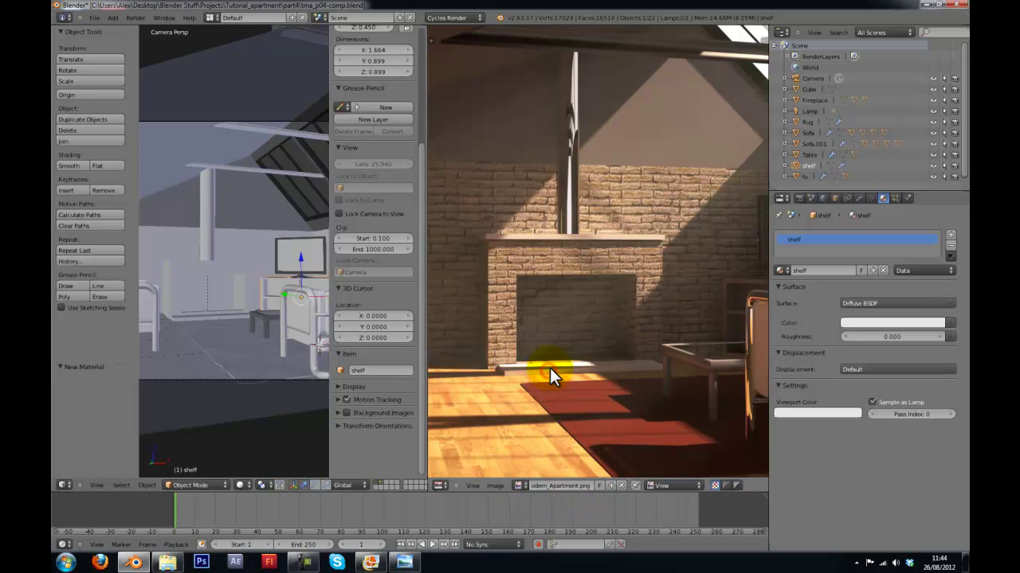
Examine the lamp behind the armchair and the overall room layout in the full-screen reference picture
{"action": "key", "text": "shift+space"}
{"action": "middle_click_drag", "start_coordinate": [495, 346], "coordinate": [768, 341]}
{"action": "scroll", "coordinate": [767, 341], "scroll_direction": "up", "scroll_amount": 2}
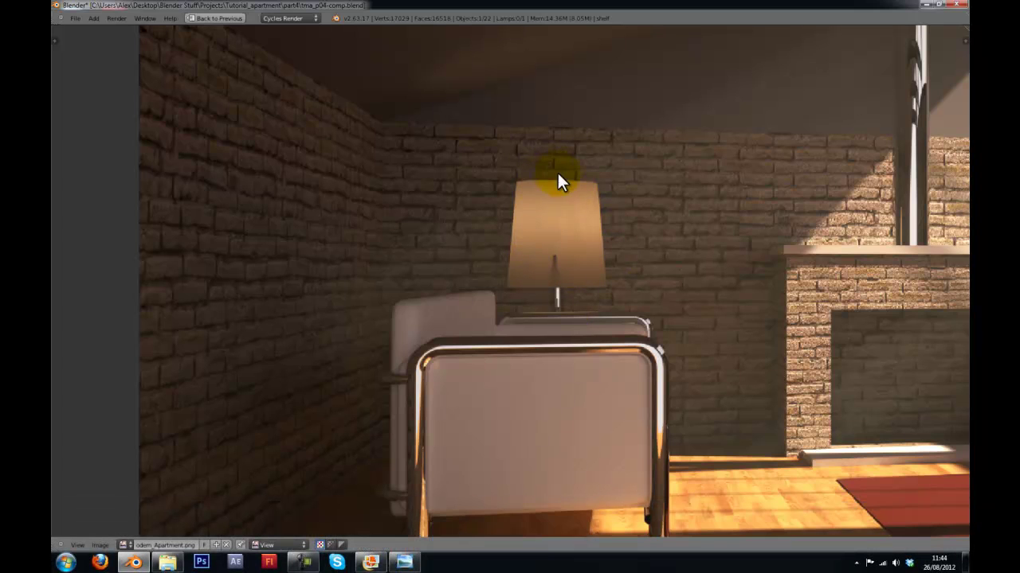
{"action": "middle_click_drag", "start_coordinate": [600, 293], "coordinate": [401, 279]}
{"action": "scroll", "coordinate": [474, 307], "scroll_direction": "down", "scroll_amount": 2}
{"action": "scroll", "coordinate": [478, 304], "scroll_direction": "down", "scroll_amount": 3}
{"action": "middle_click_drag", "start_coordinate": [500, 311], "coordinate": [448, 302]}
{"action": "scroll", "coordinate": [425, 266], "scroll_direction": "up", "scroll_amount": 4}
{"action": "scroll", "coordinate": [434, 302], "scroll_direction": "down", "scroll_amount": 3}
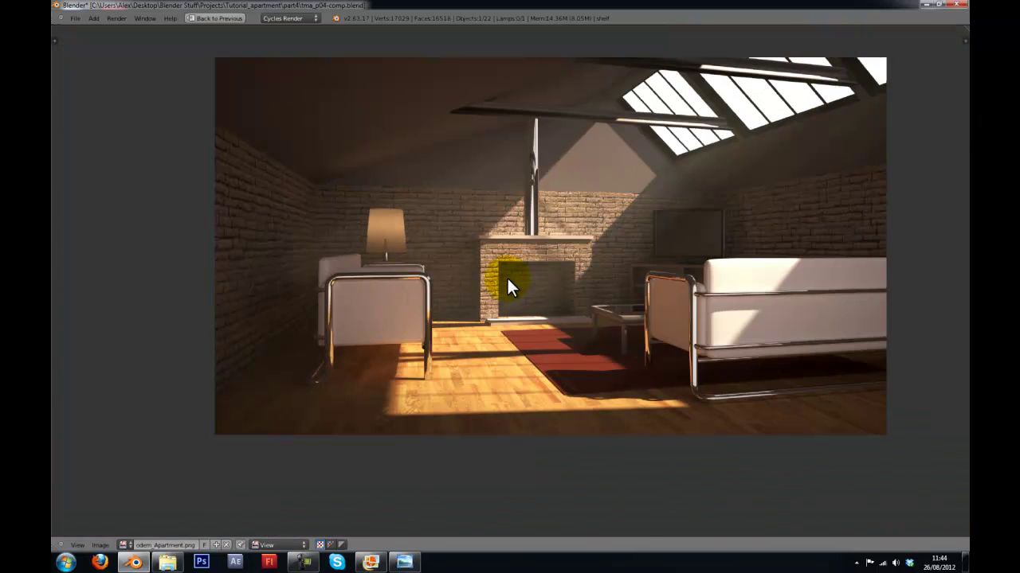
{"action": "key", "text": "shift+space"}
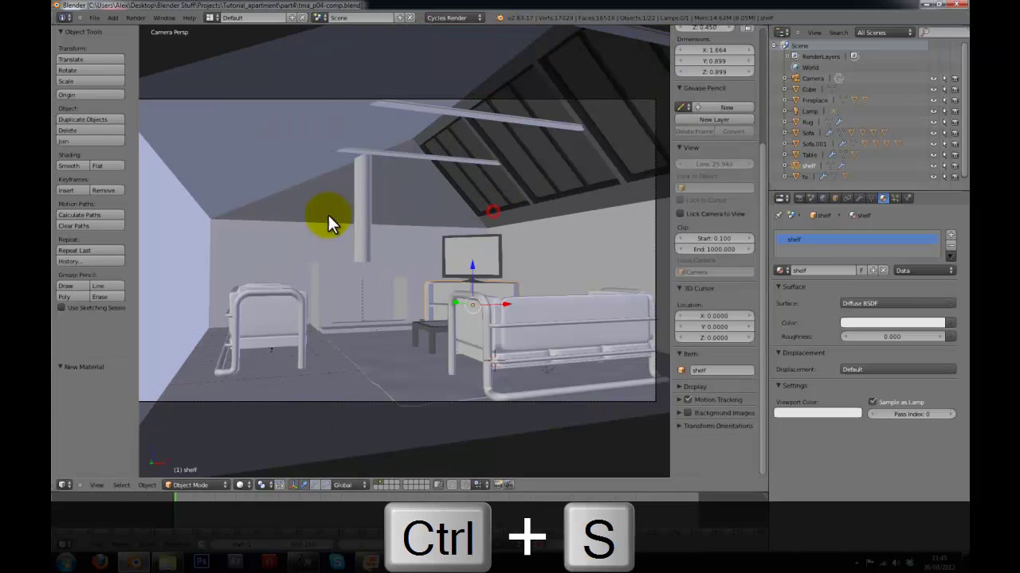
Deselect everything and add a 16-sided cylinder on the empty third layer in the front orthographic view
{"action": "scroll", "coordinate": [466, 209], "scroll_direction": "up", "scroll_amount": 2}
{"action": "key", "text": "a"}
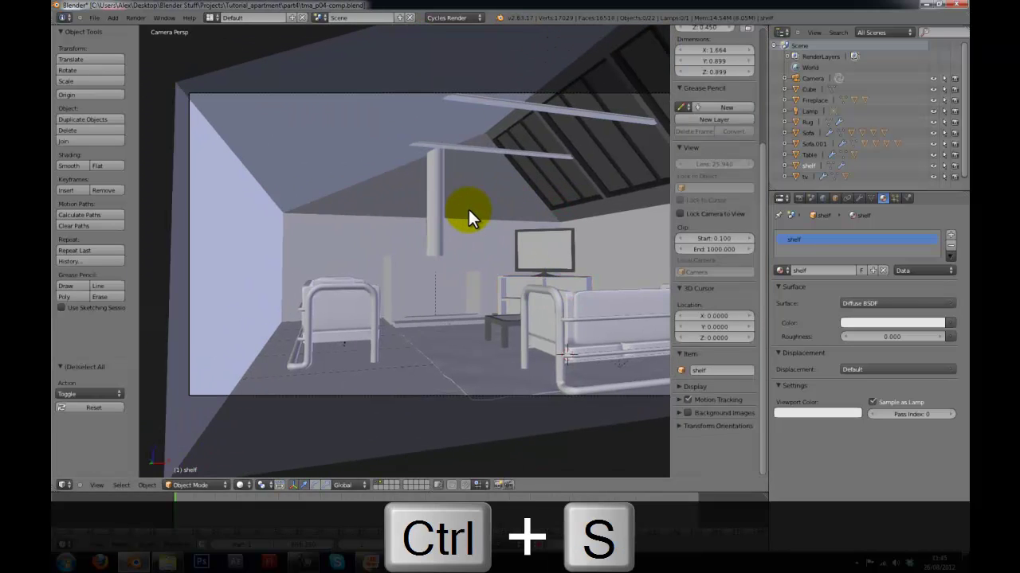
{"action": "key", "text": "KP_1"}
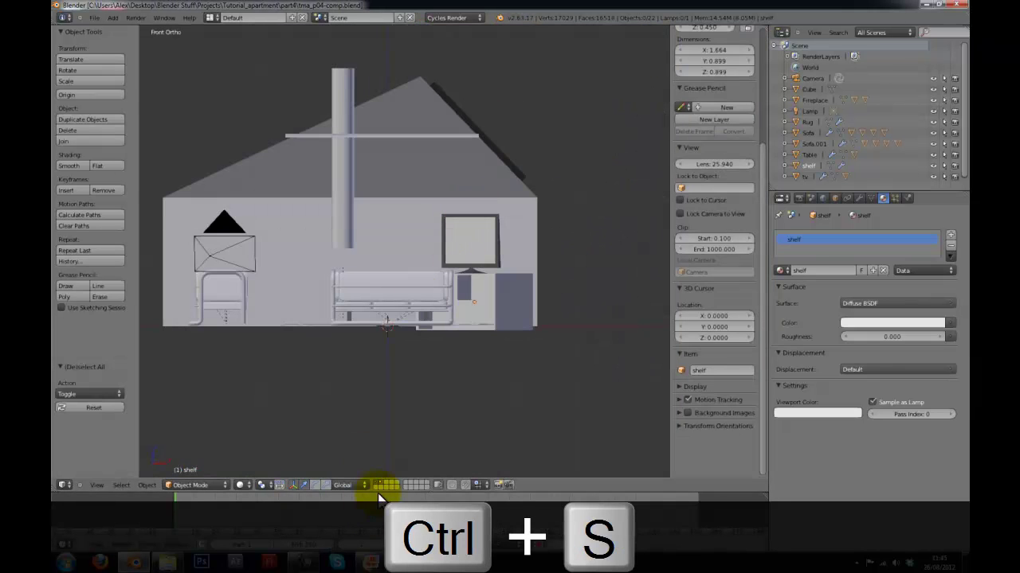
{"action": "left_click", "coordinate": [384, 483]}
{"action": "key", "text": "shift+a"}
{"action": "mouse_move", "coordinate": [396, 309]}
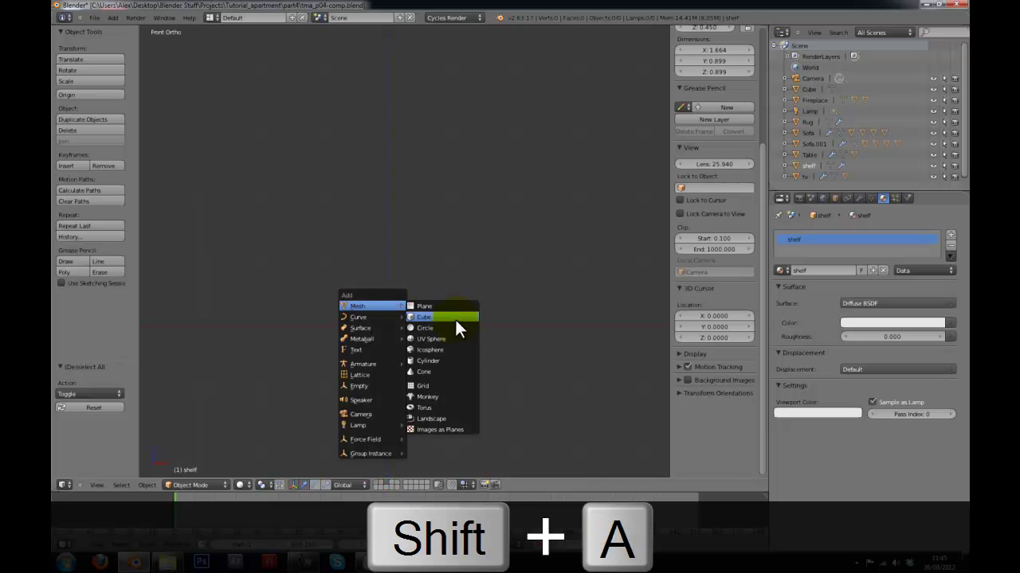
{"action": "left_click", "coordinate": [438, 358]}
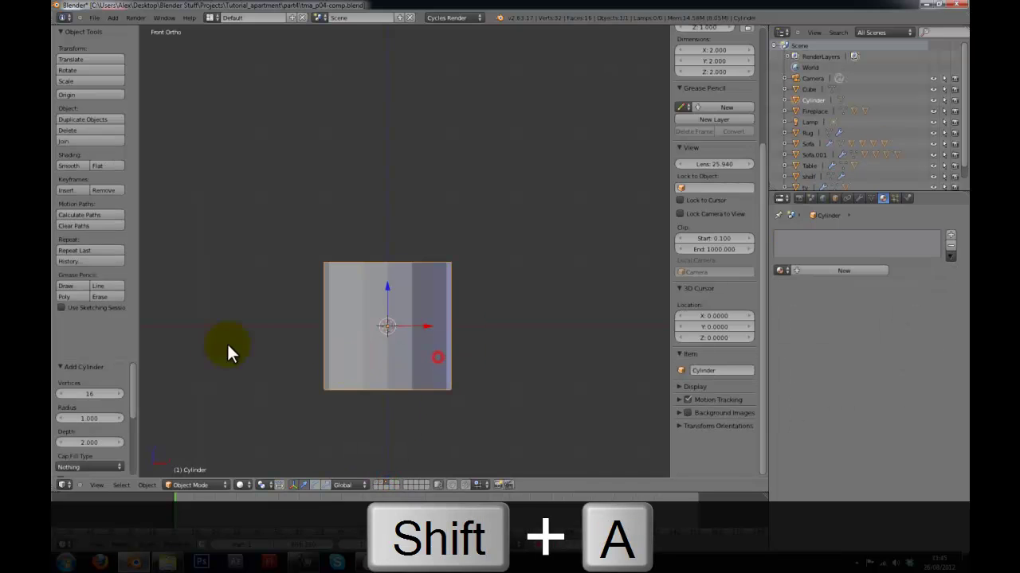
Scale the cylinder's mesh in Edit Mode by about 0.199 in X and Y only
{"action": "key", "text": "Tab"}
{"action": "key", "text": "s"}
{"action": "key", "text": "shift+z"}
{"action": "left_click", "coordinate": [422, 321]}
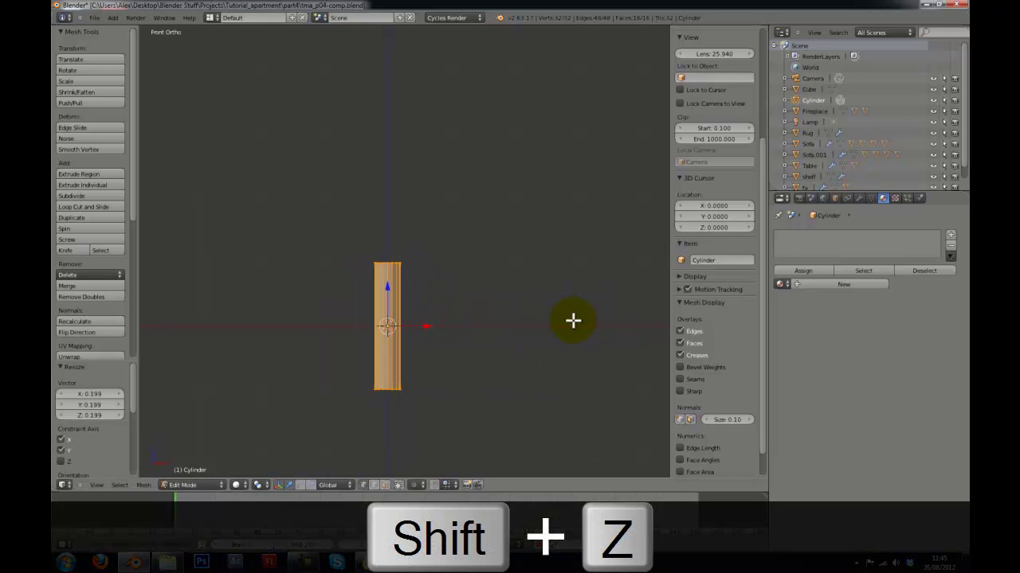
Stretch the cylinder along Z into a long pole and give it smooth shading
{"action": "key", "text": "Tab"}
{"action": "key", "text": "s"}
{"action": "key", "text": "z"}
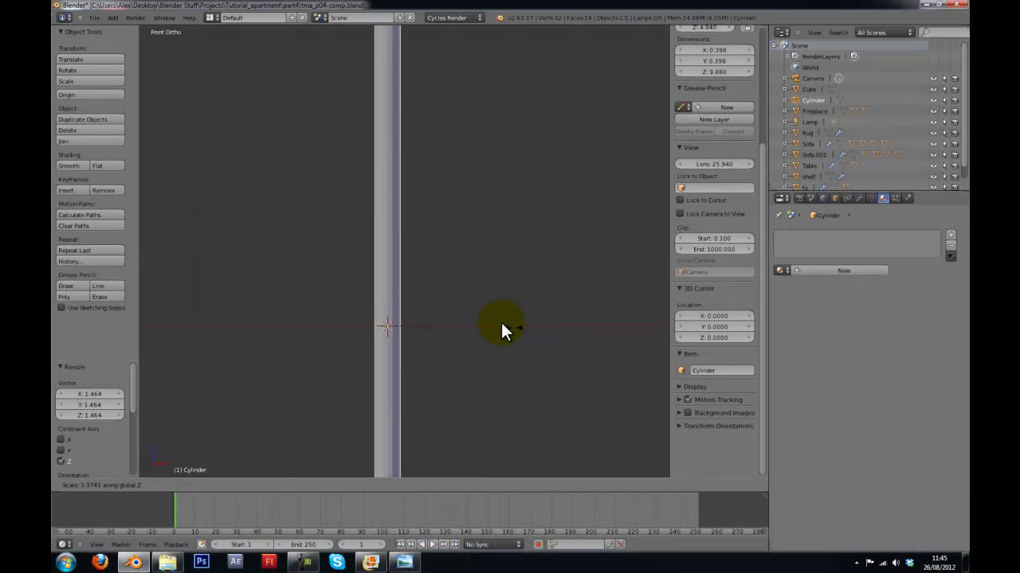
{"action": "left_click", "coordinate": [471, 304]}
{"action": "left_click", "coordinate": [72, 165]}
Scale the whole pole down to about 0.162 × 0.162 × 2.781
{"action": "key", "text": "s"}
{"action": "left_click", "coordinate": [475, 323]}
{"action": "key", "text": "s"}
{"action": "left_click", "coordinate": [470, 324]}
Move the pole to the second layer and show the first and second layers together
{"action": "key", "text": "m"}
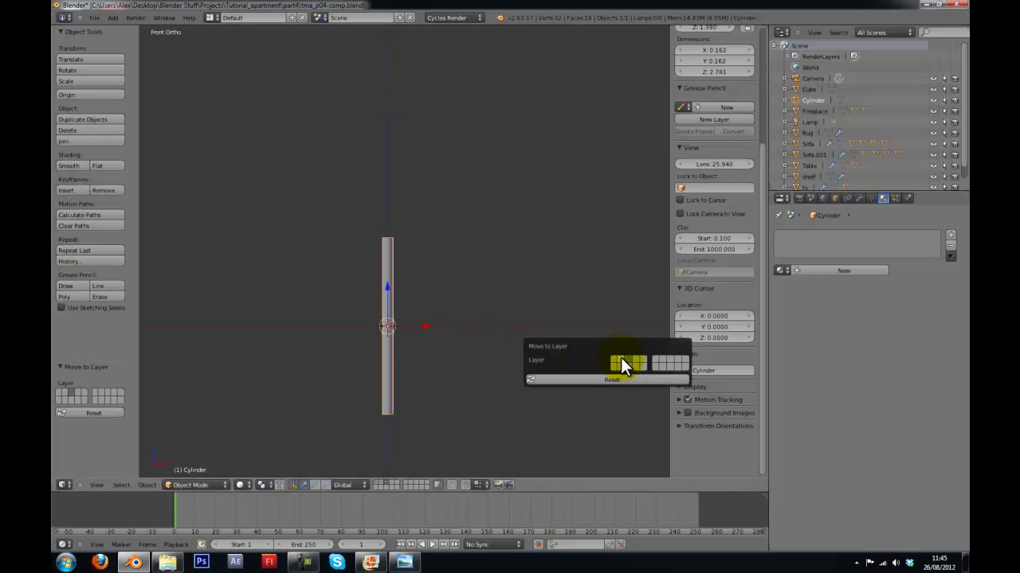
{"action": "left_click", "coordinate": [618, 358]}
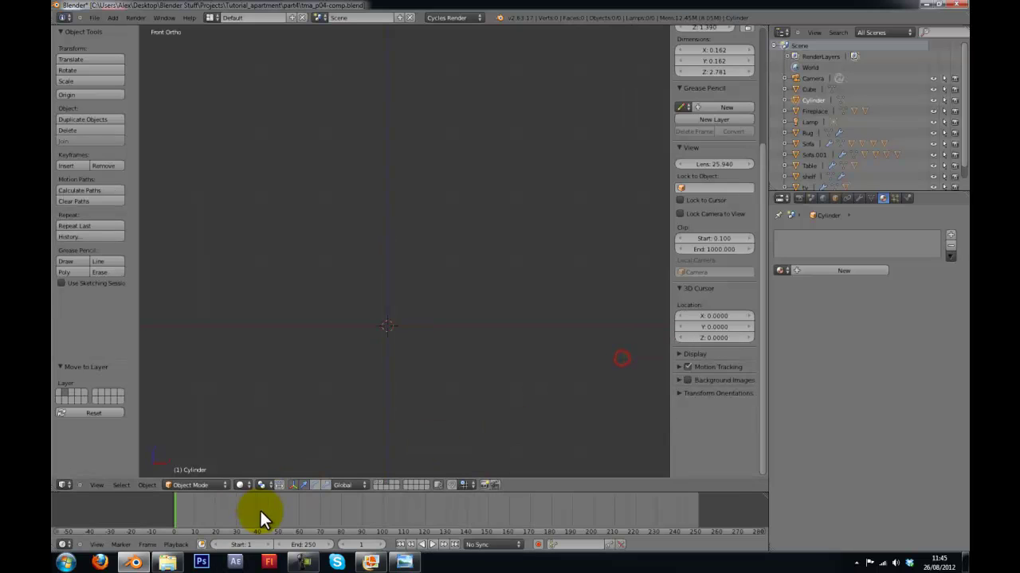
{"action": "left_click", "coordinate": [381, 482]}
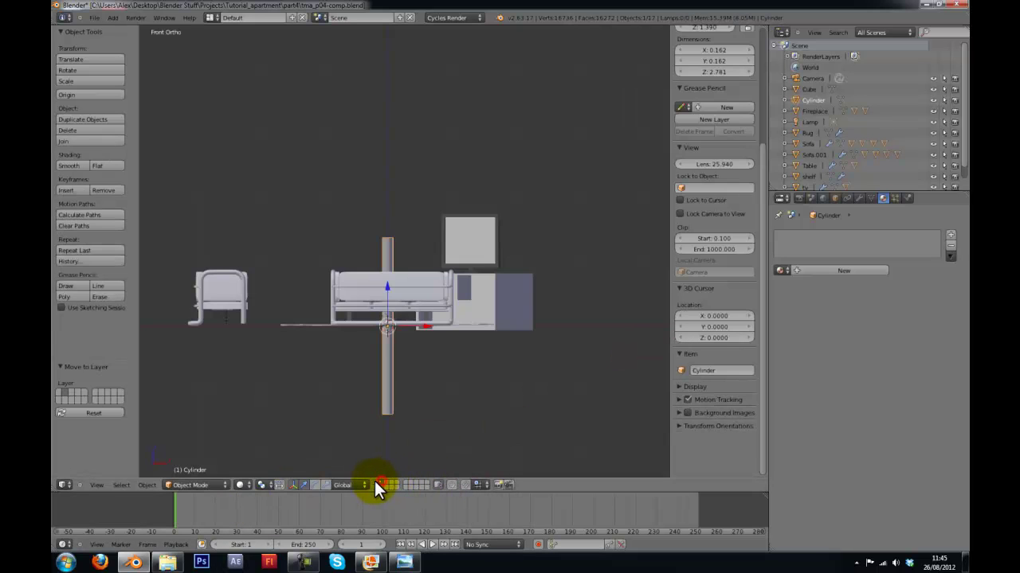
{"action": "left_click", "coordinate": [376, 481], "text": "shift"}
Move the pole about -2.810 along X and 3.378 along Y in the wireframe top view, behind the side sofa
{"action": "key", "text": "KP_7"}
{"action": "key", "text": "z"}
{"action": "key", "text": "g"}
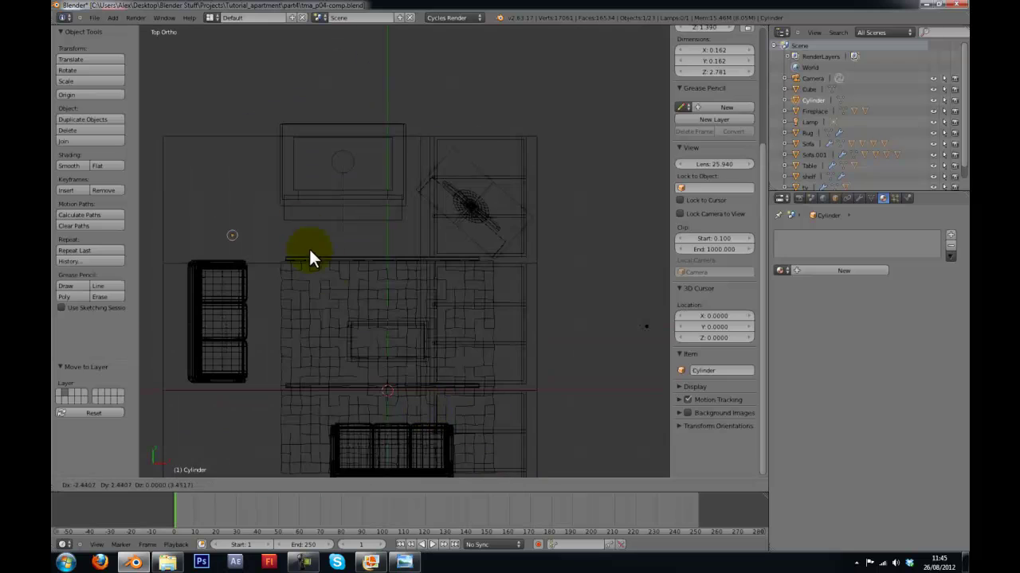
{"action": "left_click", "coordinate": [302, 207]}
Shift the pole about 0.269 along X in the camera view so it stands behind the sofa's middle
{"action": "key", "text": "KP_0"}
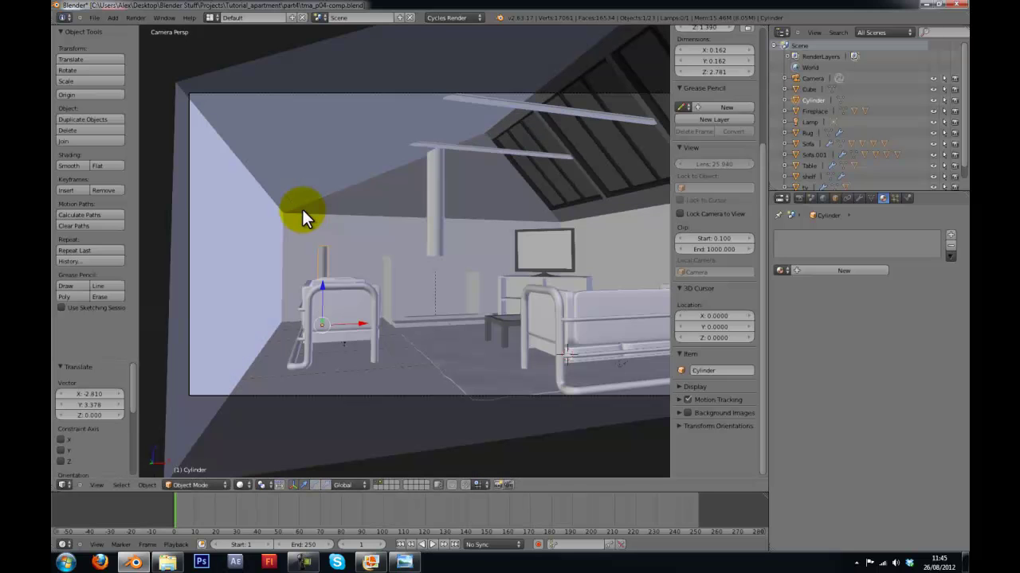
{"action": "key", "text": "g"}
{"action": "key", "text": "x"}
{"action": "left_click", "coordinate": [327, 231]}
Thin the pole by scaling it about 0.542 in X and Y only
{"action": "key", "text": "shift+z"}
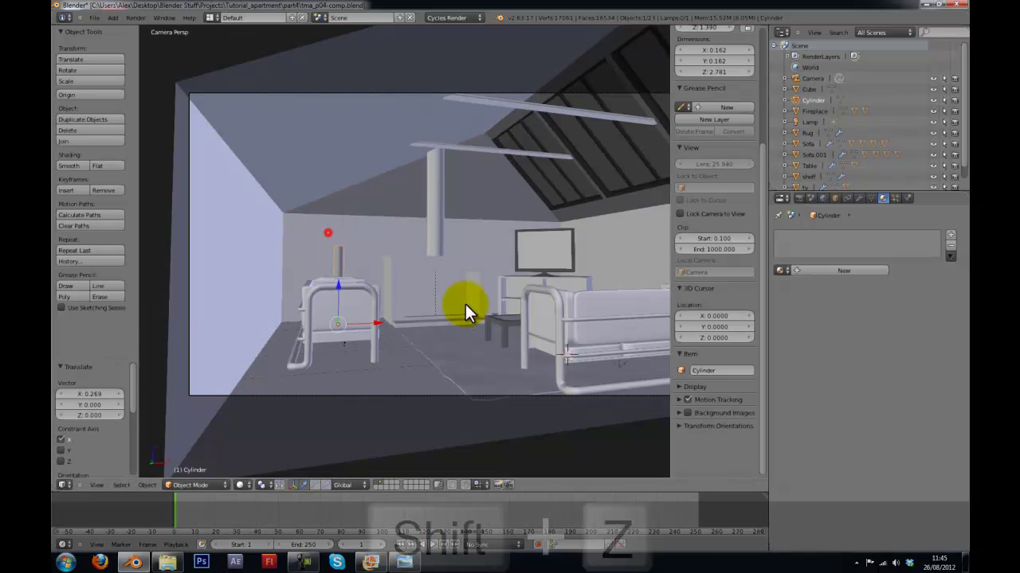
{"action": "key", "text": "s"}
{"action": "key", "text": "shift+z"}
{"action": "left_click", "coordinate": [423, 309]}
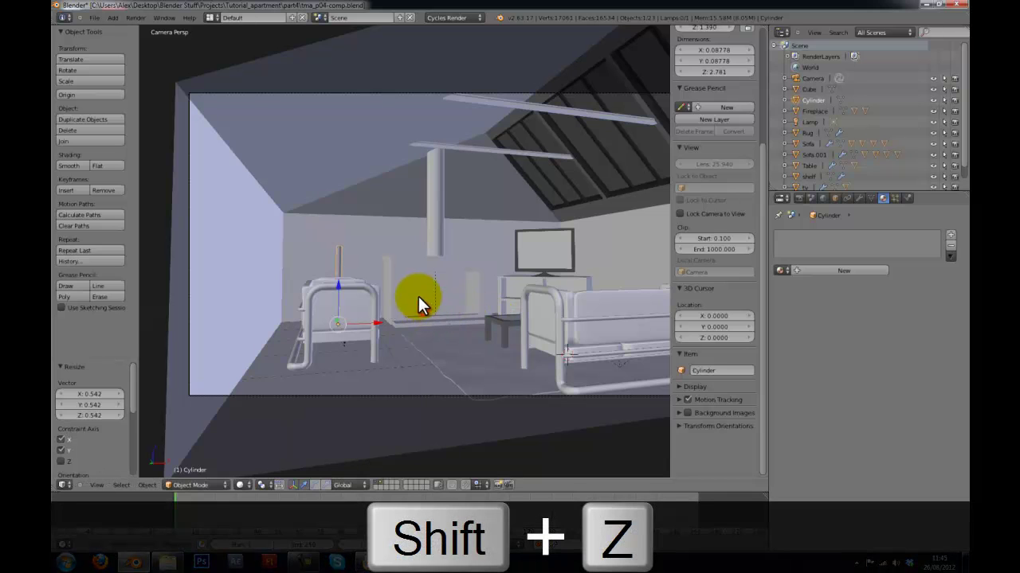
{"action": "key", "text": "g"}
{"action": "right_click", "coordinate": [469, 290]}
Shorten the pole by scaling it about 0.528 in Z, raise it about 0.645 along Z, and save the file
{"action": "key", "text": "KP_1"}
{"action": "key", "text": "KP_1"}
{"action": "key", "text": "s"}
{"action": "key", "text": "z"}
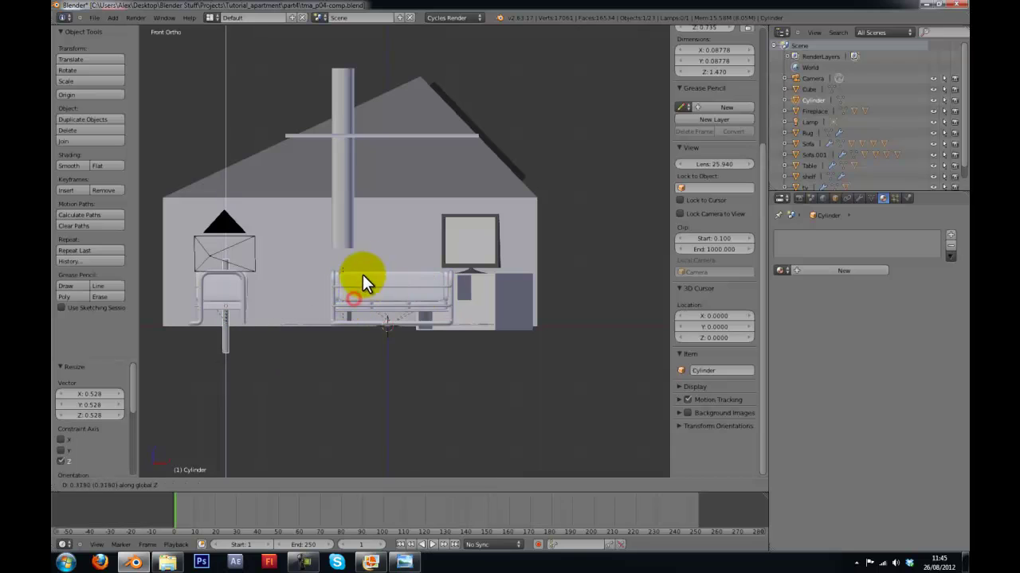
{"action": "left_click", "coordinate": [373, 257]}
{"action": "key", "text": "ctrl+s"}
{"action": "key", "text": "KP_0"}
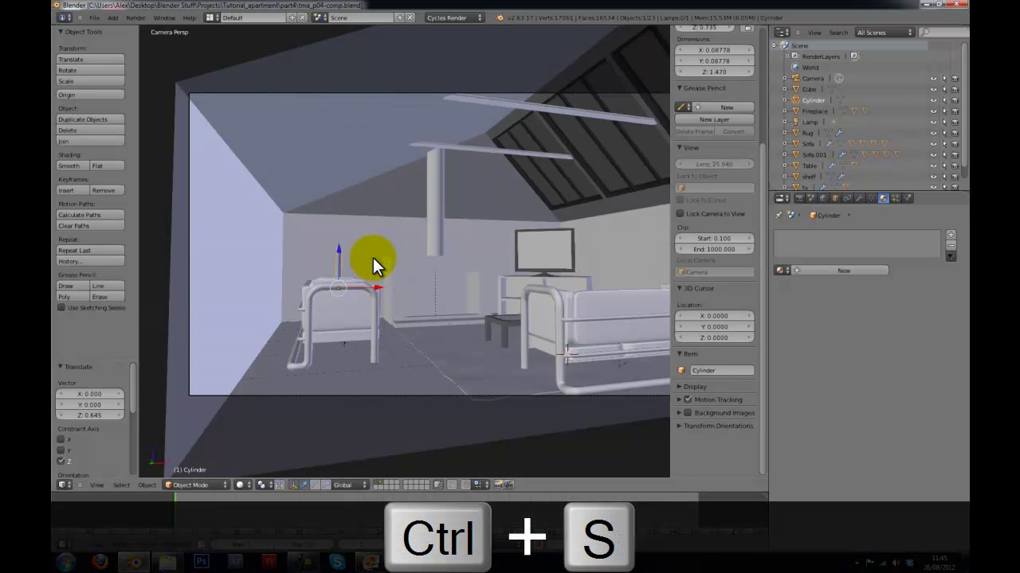
Select the pole behind the side sofa and snap the 3D cursor to it
{"action": "key", "text": "a"}
{"action": "right_click", "coordinate": [337, 258]}
{"action": "key", "text": "shift+s"}
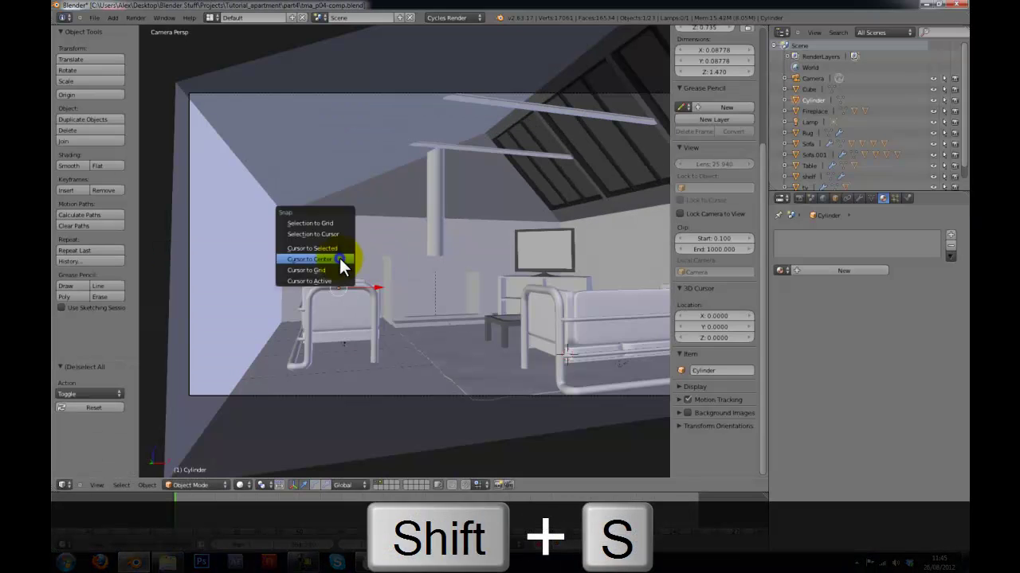
{"action": "left_click", "coordinate": [340, 248]}
{"action": "scroll", "coordinate": [347, 247], "scroll_direction": "up", "scroll_amount": 3}
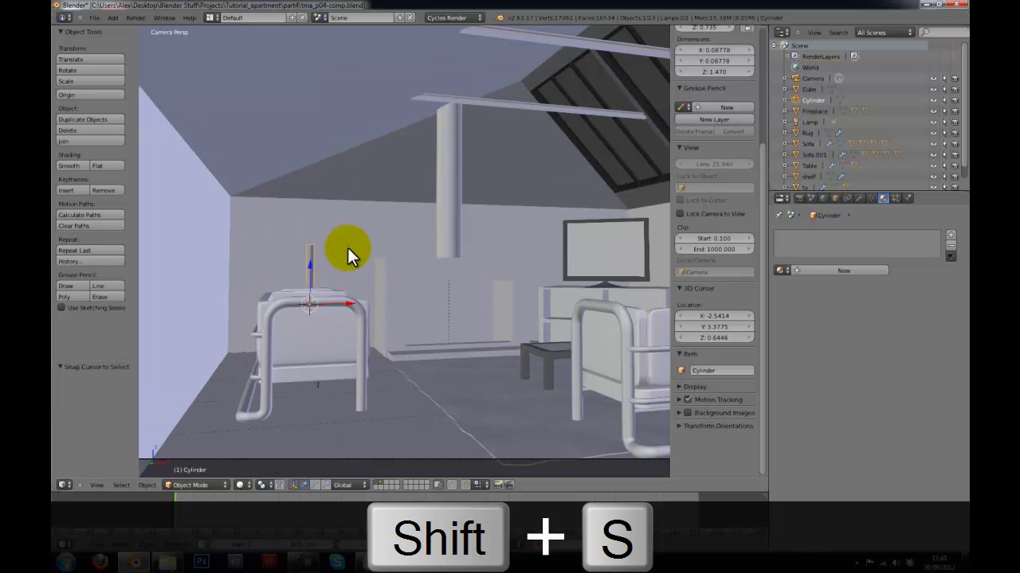
Add a 16-vertex cylinder mesh with no cap fill at the 3D cursor for the lamp shade
{"action": "key", "text": "shift+a"}
{"action": "mouse_move", "coordinate": [346, 247]}
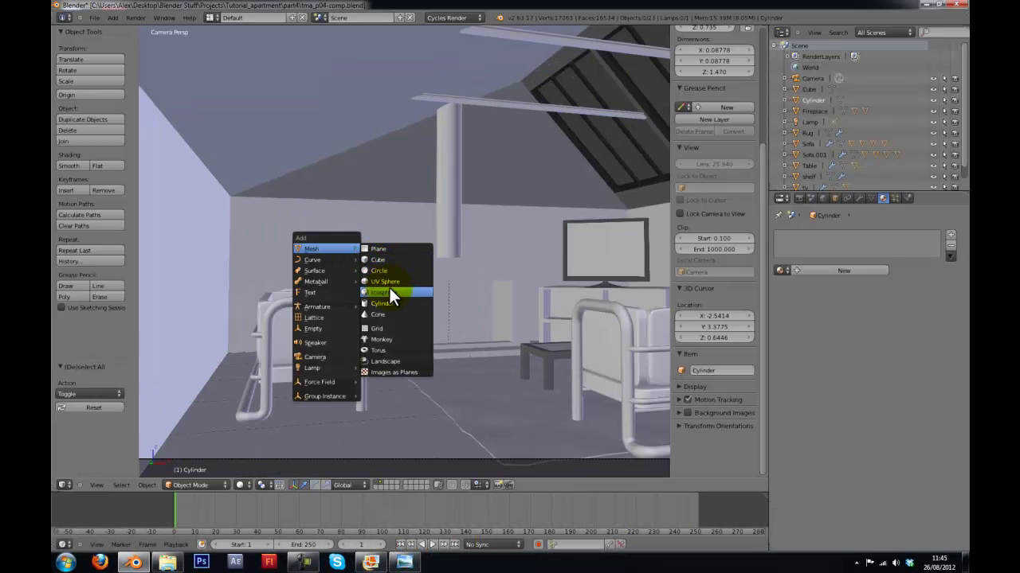
{"action": "left_click", "coordinate": [384, 303]}
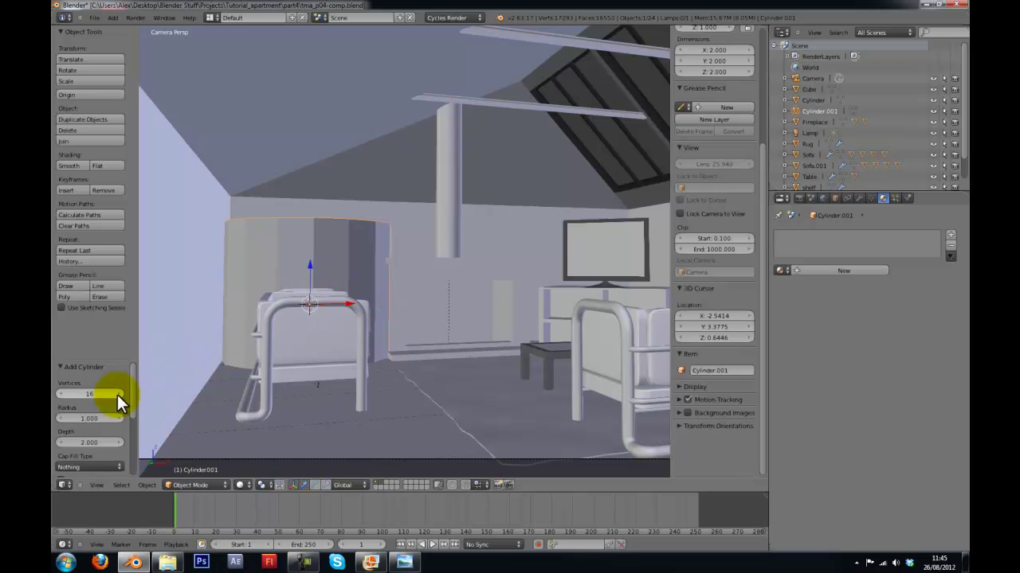
{"action": "key", "text": "z"}
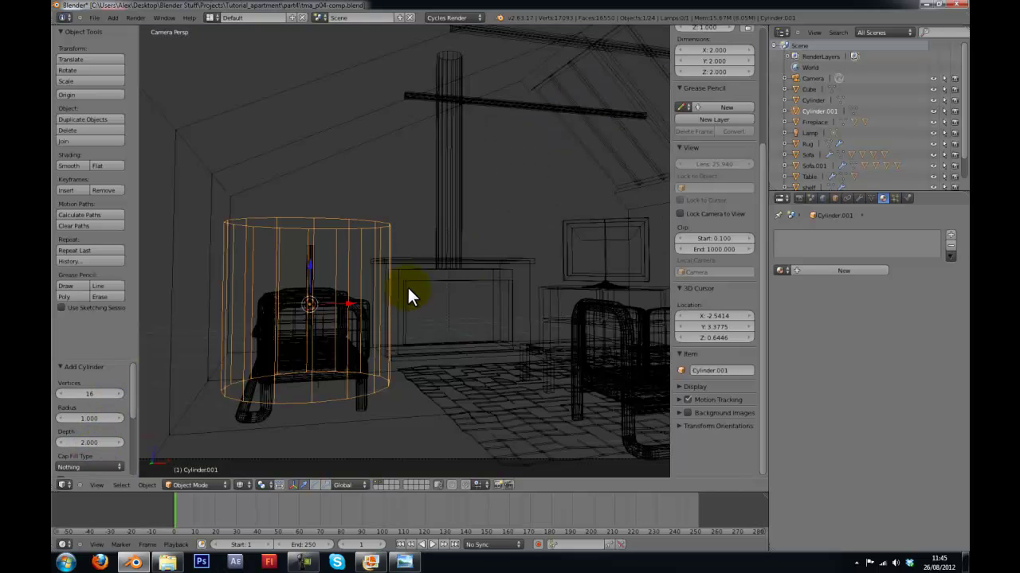
{"action": "key", "text": "z"}
Raise the shade cylinder along Z to the pole's upper end and scale it uniformly to about 0.534 tall
{"action": "key", "text": "g"}
{"action": "key", "text": "z"}
{"action": "left_click", "coordinate": [472, 282]}
{"action": "key", "text": "s"}
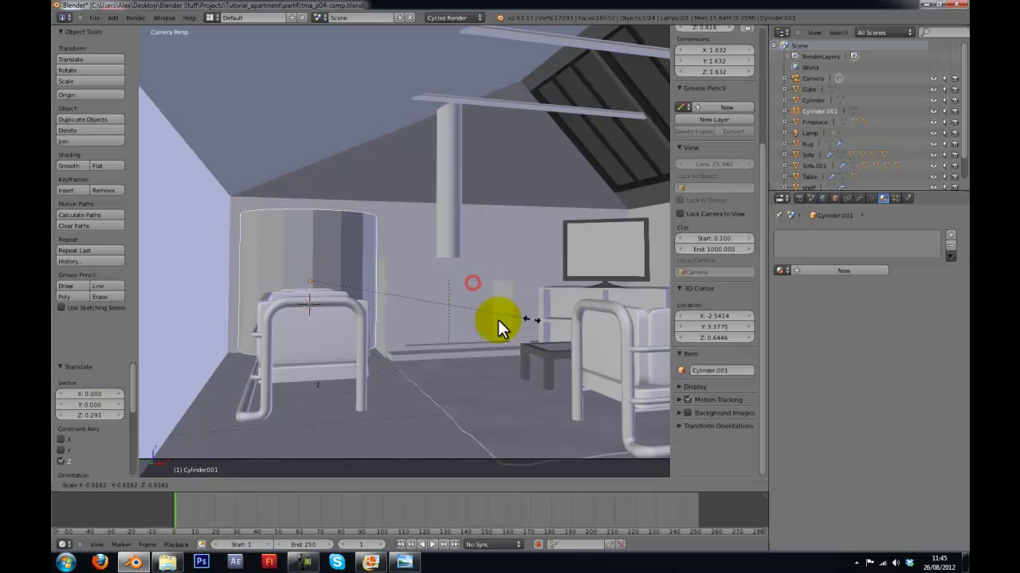
{"action": "left_click", "coordinate": [430, 313]}
{"action": "key", "text": "g"}
{"action": "key", "text": "z"}
{"action": "left_click", "coordinate": [441, 289]}
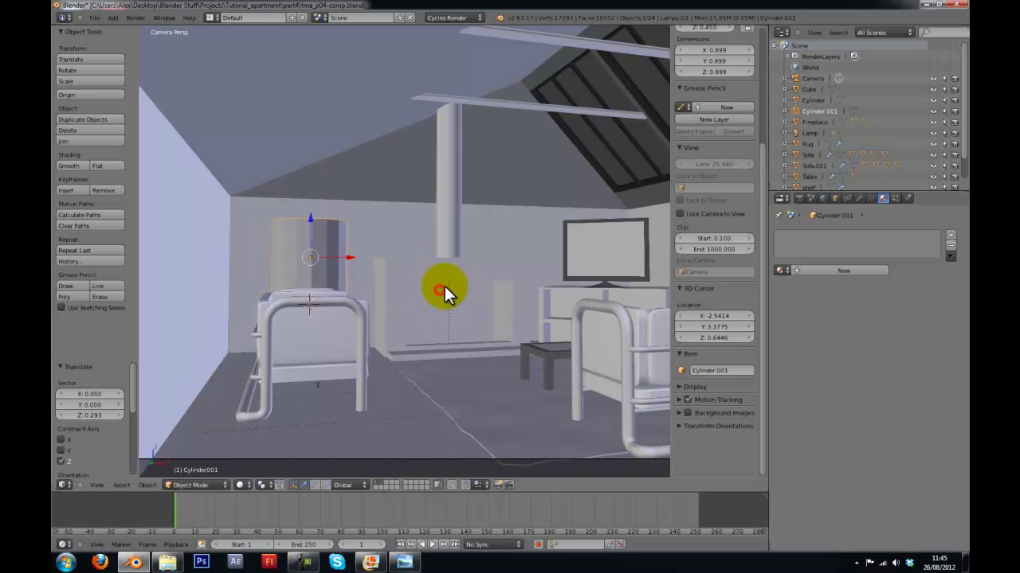
{"action": "key", "text": "g"}
{"action": "key", "text": "z"}
{"action": "left_click", "coordinate": [445, 285]}
{"action": "left_click", "coordinate": [423, 279]}
Narrow the shade cylinder's mesh by scaling it about 0.45 in X and Y only
{"action": "key", "text": "Tab"}
{"action": "key", "text": "s"}
{"action": "key", "text": "shift+z"}
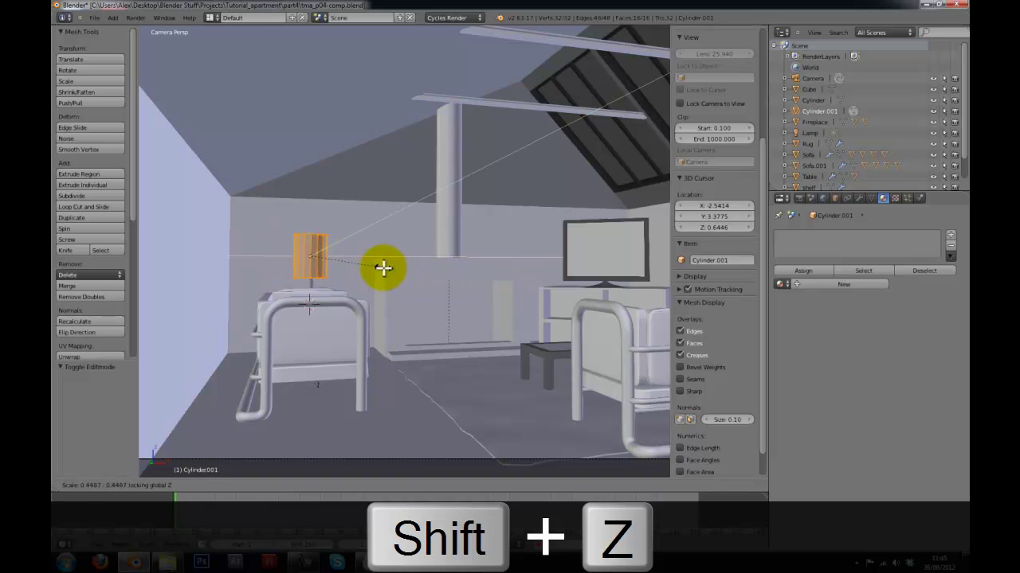
{"action": "left_click", "coordinate": [384, 267]}
Taper the lamp shade by selecting its top ring of vertices and scaling it to about 0.6
{"action": "key", "text": "a"}
{"action": "key", "text": "b"}
{"action": "left_click_drag", "start_coordinate": [369, 217], "coordinate": [233, 241]}
{"action": "key", "text": "s"}
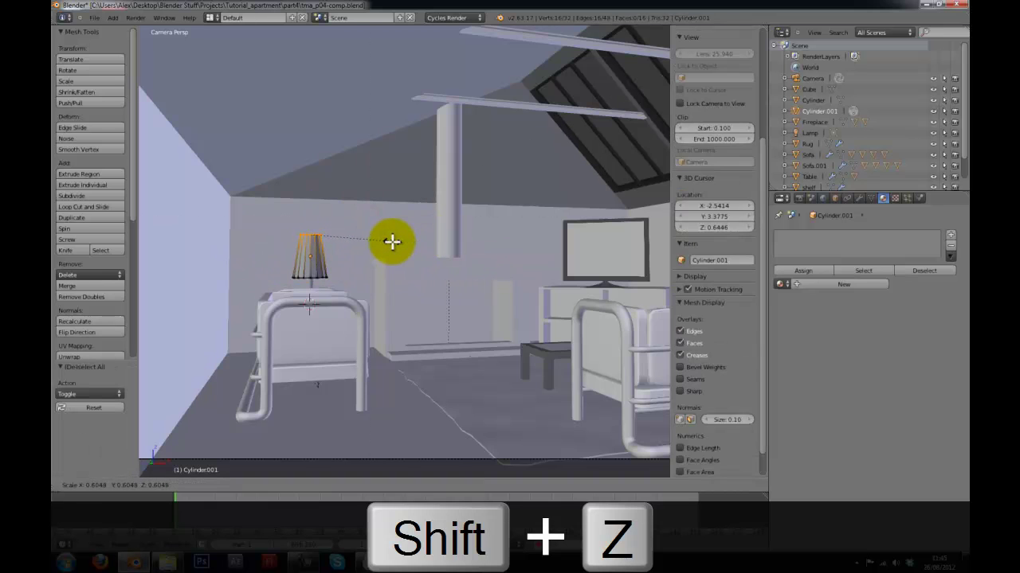
Widen the whole lamp shade mesh in X and Y only to about 0.579 across and return to Object Mode
{"action": "key", "text": "shift+z"}
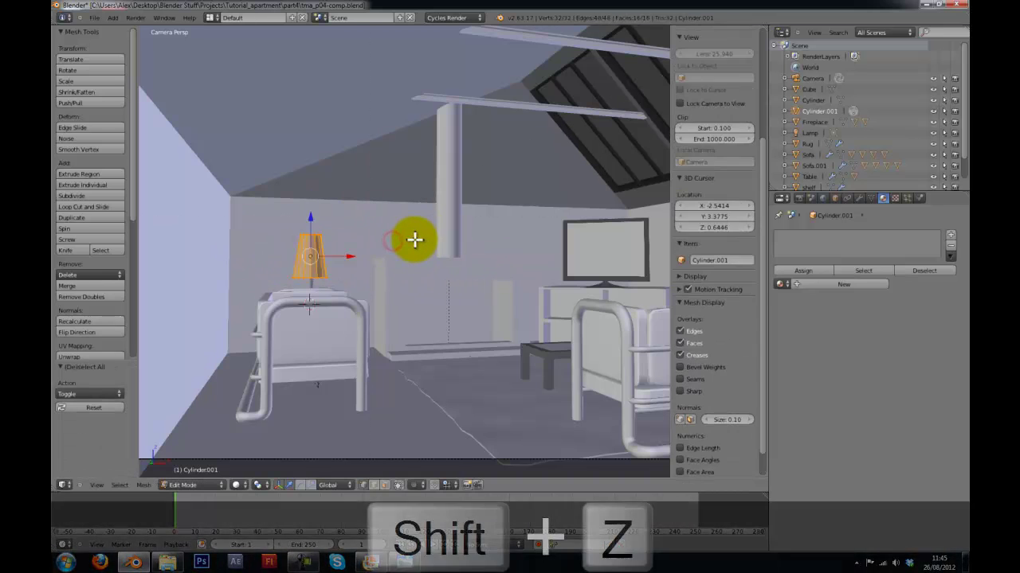
{"action": "left_click", "coordinate": [456, 243]}
{"action": "key", "text": "Tab"}
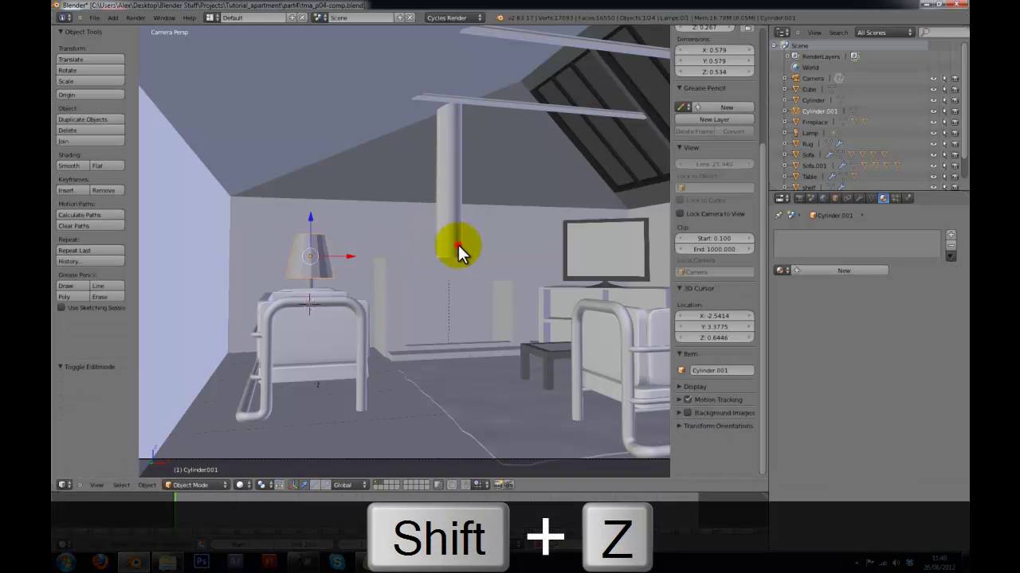
Save over the existing file and apply smooth shading to the lamp shade
{"action": "key", "text": "ctrl+s"}
{"action": "left_click", "coordinate": [462, 245]}
{"action": "left_click", "coordinate": [69, 165]}
{"action": "scroll", "coordinate": [353, 230], "scroll_direction": "up", "scroll_amount": 2}
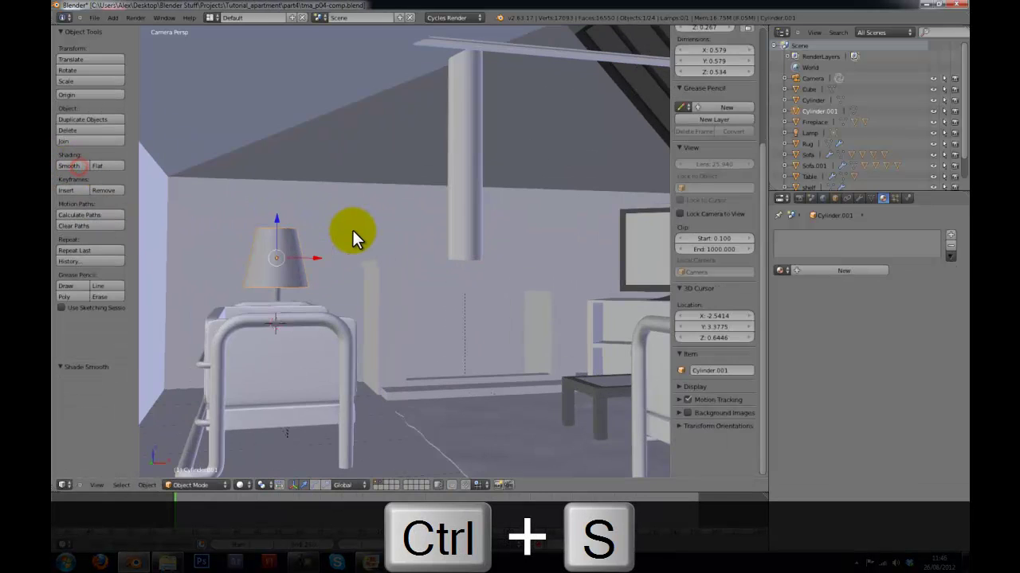
{"action": "key", "text": "z"}
{"action": "key", "text": "z"}
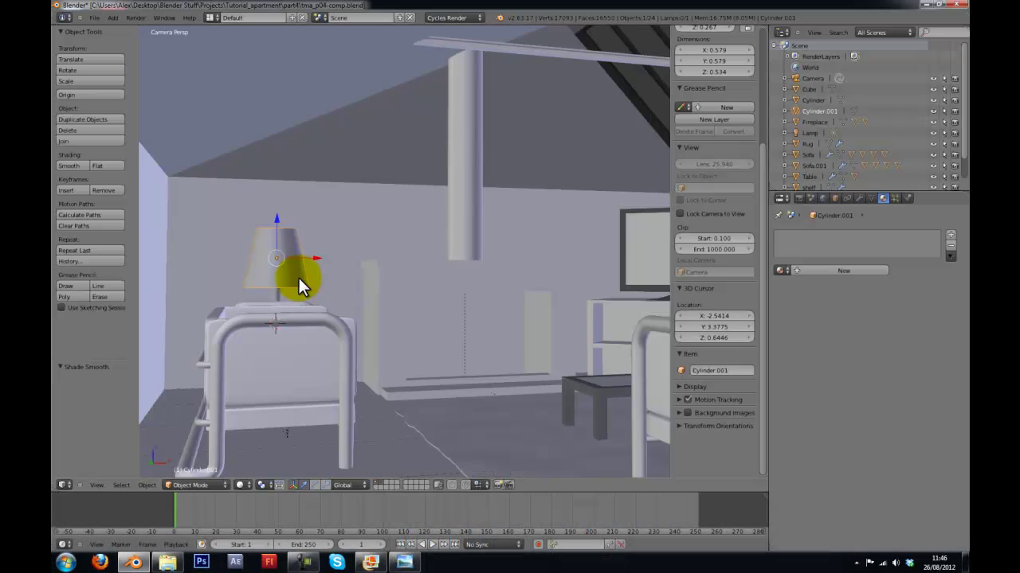
Rename the shade object as lamp.shade and the pole object as lamp
{"action": "left_click", "coordinate": [723, 370]}
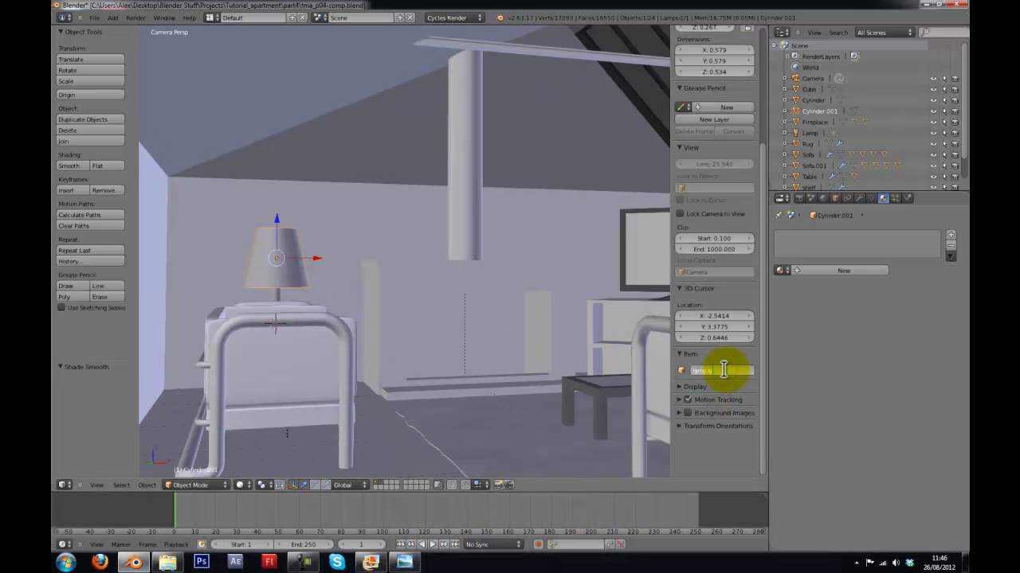
{"action": "type", "text": "lamp.shade"}
{"action": "key", "text": "Return"}
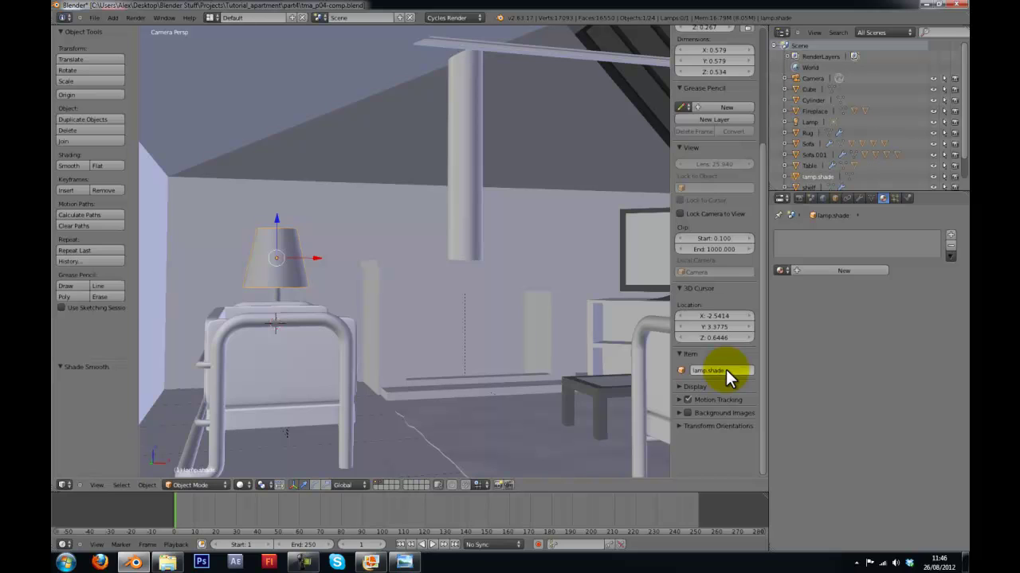
{"action": "right_click", "coordinate": [278, 294]}
{"action": "left_click", "coordinate": [720, 370]}
{"action": "type", "text": "lamp"}
{"action": "key", "text": "Return"}
Parent the lamp shade to the lamp pole as an object
{"action": "right_click", "coordinate": [265, 247]}
{"action": "key", "text": "z"}
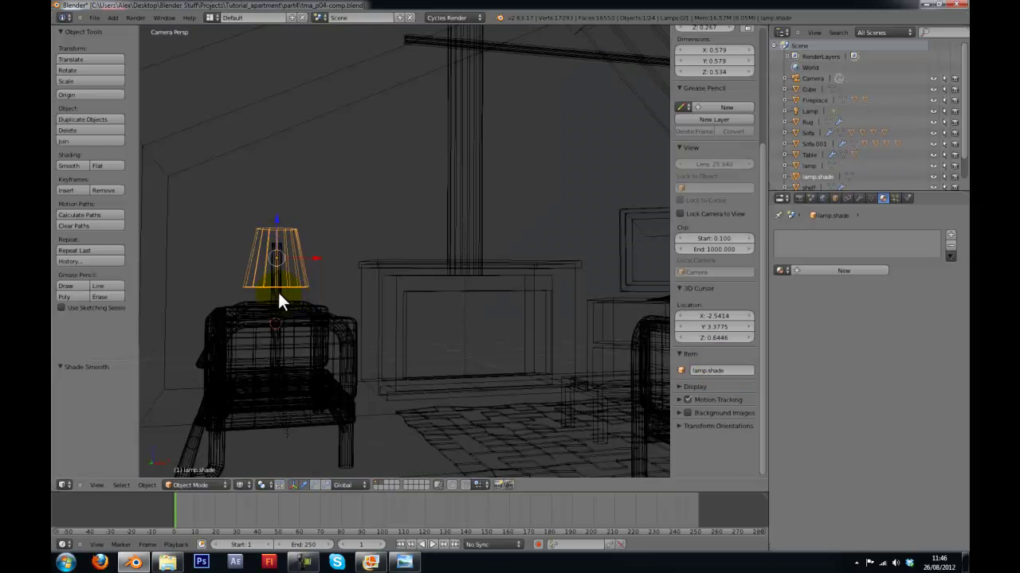
{"action": "right_click", "coordinate": [278, 292], "text": "shift"}
{"action": "key", "text": "z"}
{"action": "key", "text": "ctrl+p"}
{"action": "left_click", "coordinate": [278, 292]}
Save the scene over the existing file and deselect all objects
{"action": "key", "text": "ctrl+s"}
{"action": "left_click", "coordinate": [278, 292]}
{"action": "scroll", "coordinate": [322, 324], "scroll_direction": "down", "scroll_amount": 2}
{"action": "scroll", "coordinate": [343, 278], "scroll_direction": "up", "scroll_amount": 3}
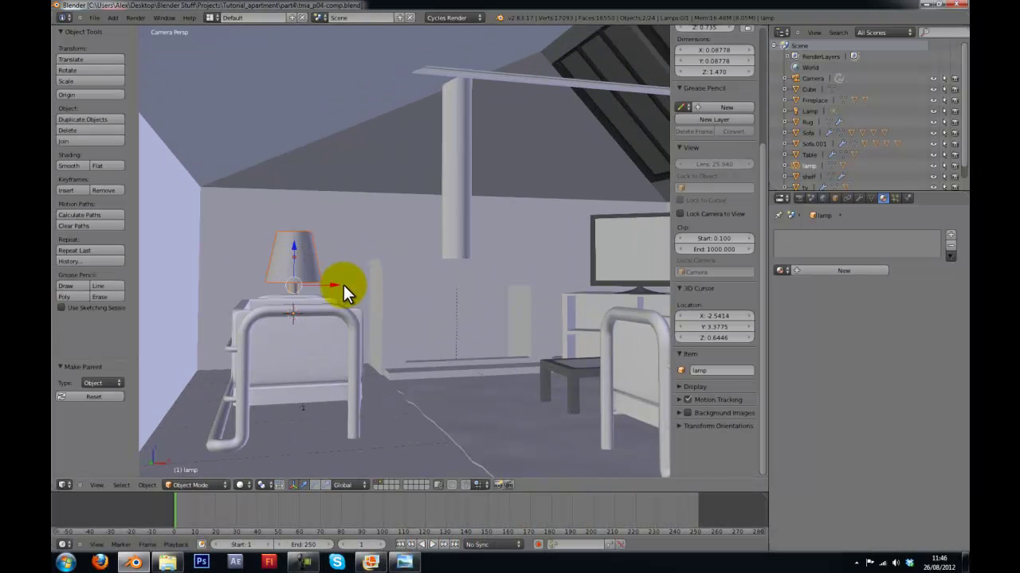
{"action": "key", "text": "ctrl+s"}
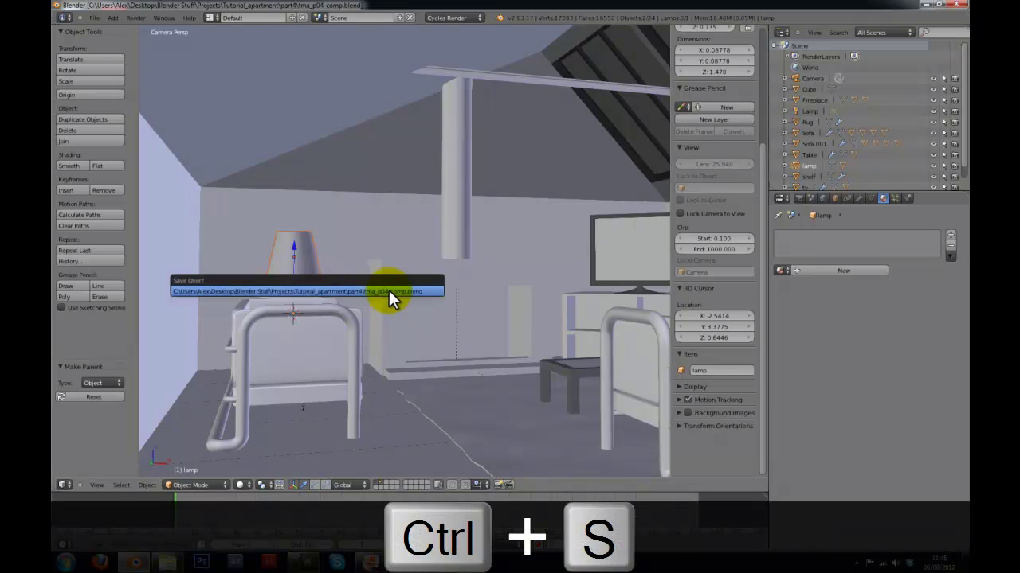
{"action": "left_click", "coordinate": [413, 288]}
{"action": "scroll", "coordinate": [407, 279], "scroll_direction": "down", "scroll_amount": 2}
{"action": "key", "text": "a"}
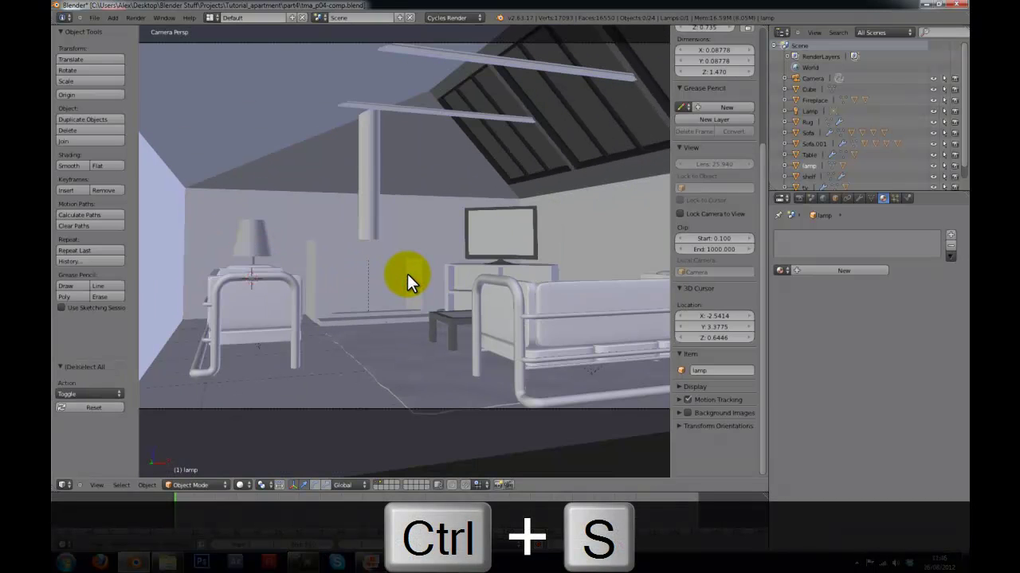
{"action": "scroll", "coordinate": [407, 274], "scroll_direction": "down", "scroll_amount": 4}
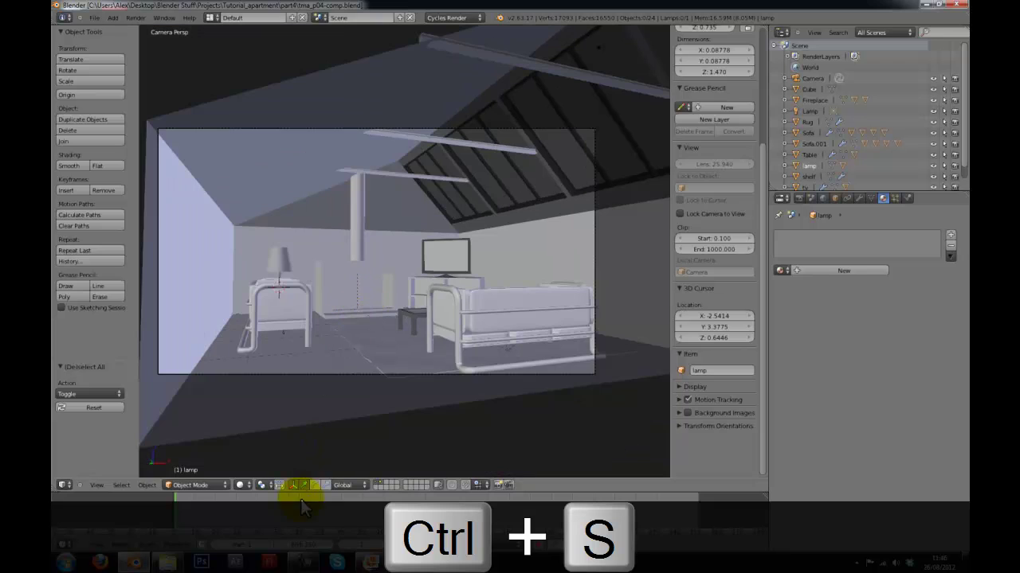
Split the 3D view, turn the new area into a UV/Image Editor and load the Modern Apartment reference image
{"action": "left_click_drag", "start_coordinate": [767, 27], "coordinate": [459, 318]}
{"action": "left_click", "coordinate": [473, 484]}
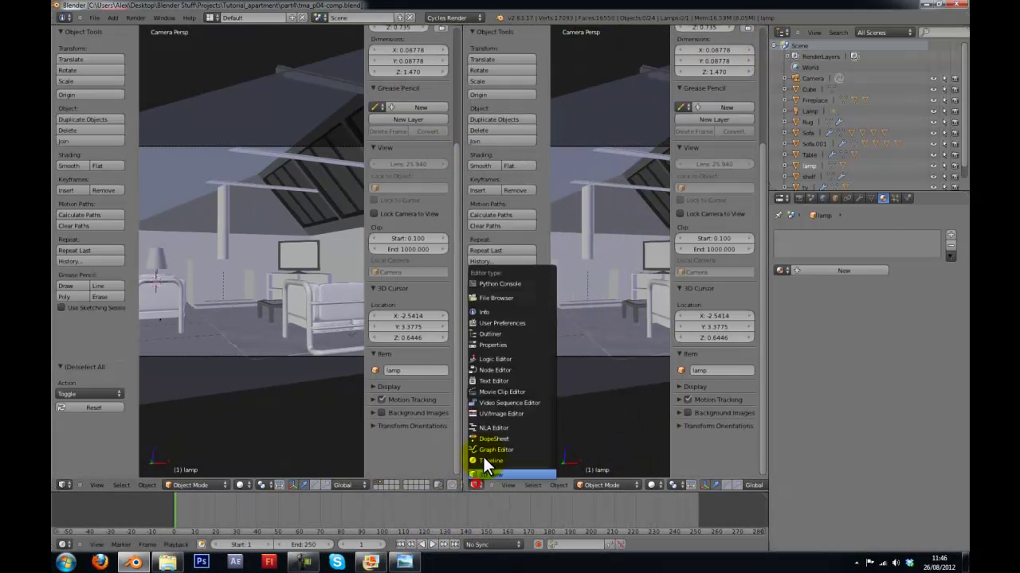
{"action": "left_click", "coordinate": [484, 414]}
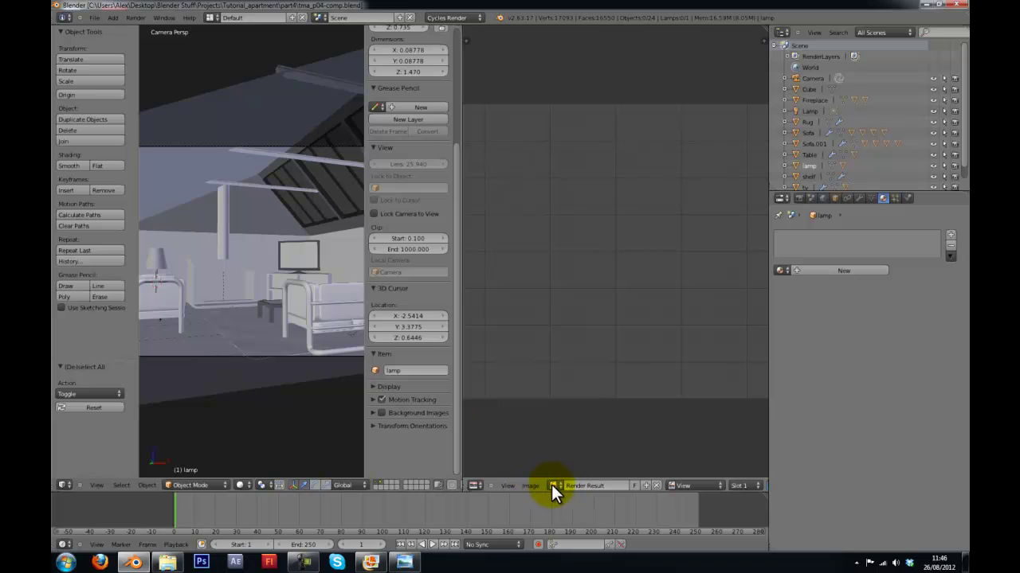
{"action": "left_click", "coordinate": [552, 485]}
{"action": "left_click", "coordinate": [567, 368]}
Maximize the reference render to compare its furnishings with the modelled scene, and restore the layout
{"action": "key", "text": "shift+space"}
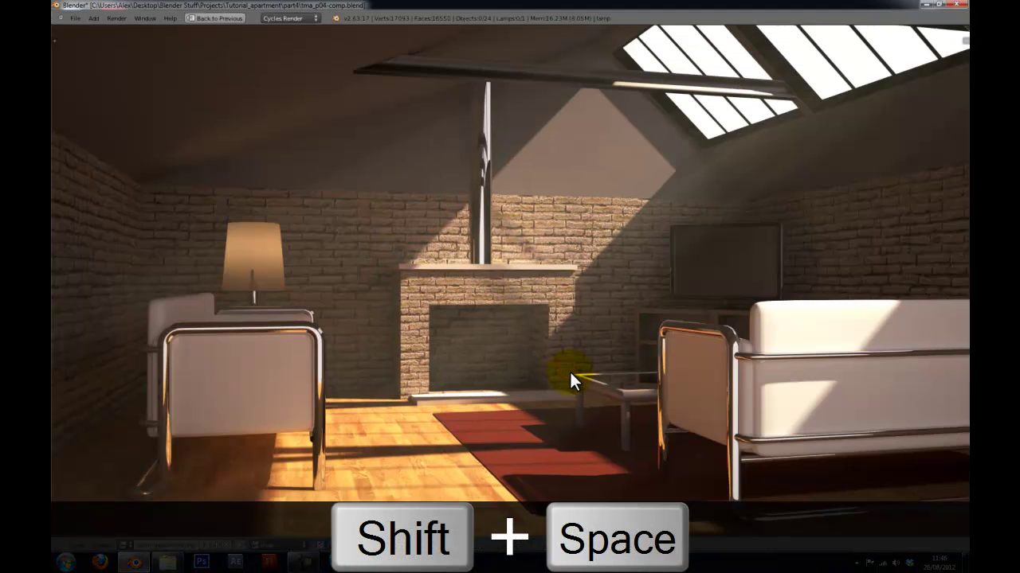
{"action": "scroll", "coordinate": [570, 370], "scroll_direction": "down", "scroll_amount": 3}
{"action": "scroll", "coordinate": [581, 327], "scroll_direction": "up", "scroll_amount": 2}
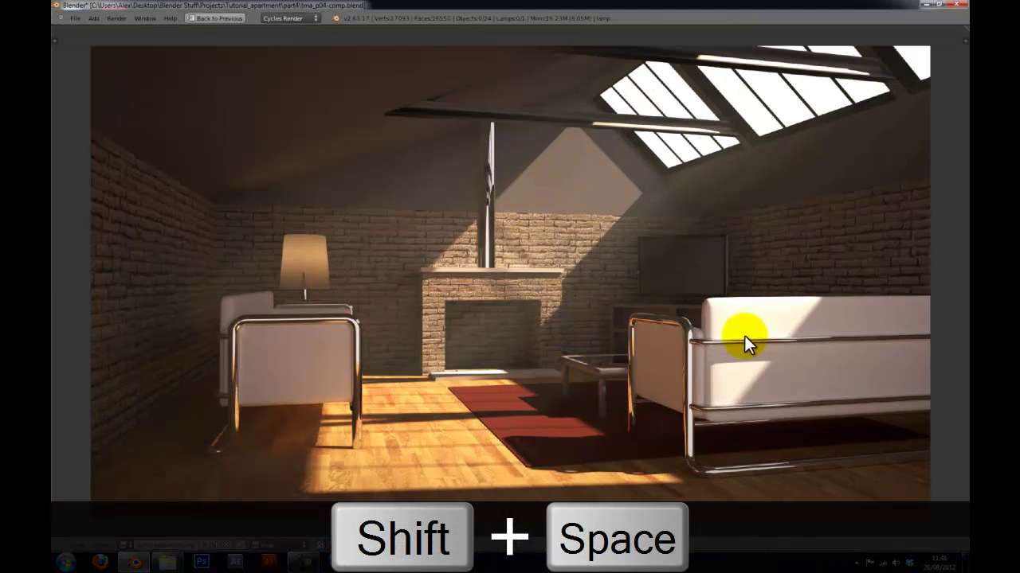
{"action": "key", "text": "shift+space"}
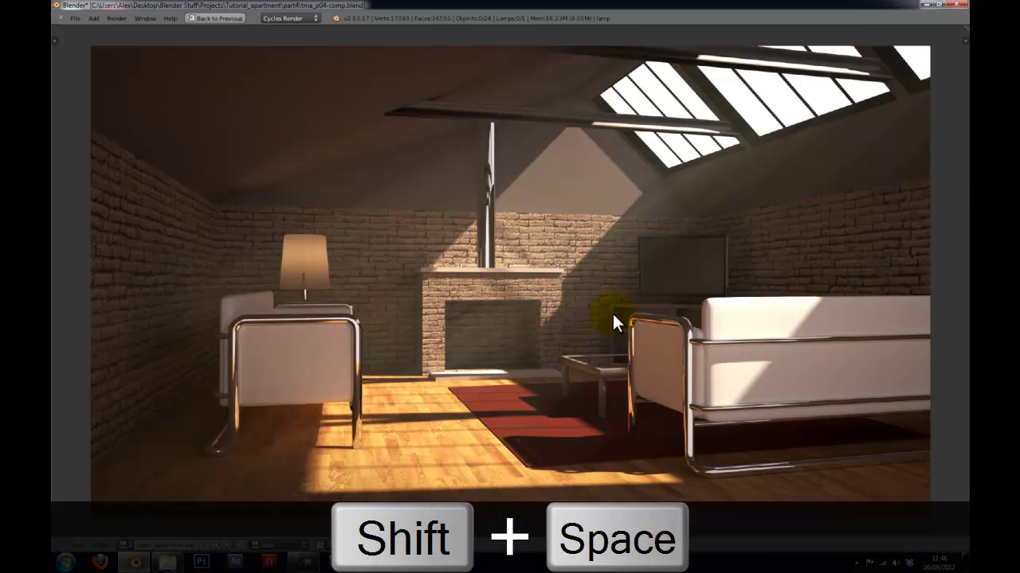
Merge the image editor area back into the camera view and save the file
{"action": "key", "text": "ctrl+s"}
{"action": "left_click", "coordinate": [616, 311]}
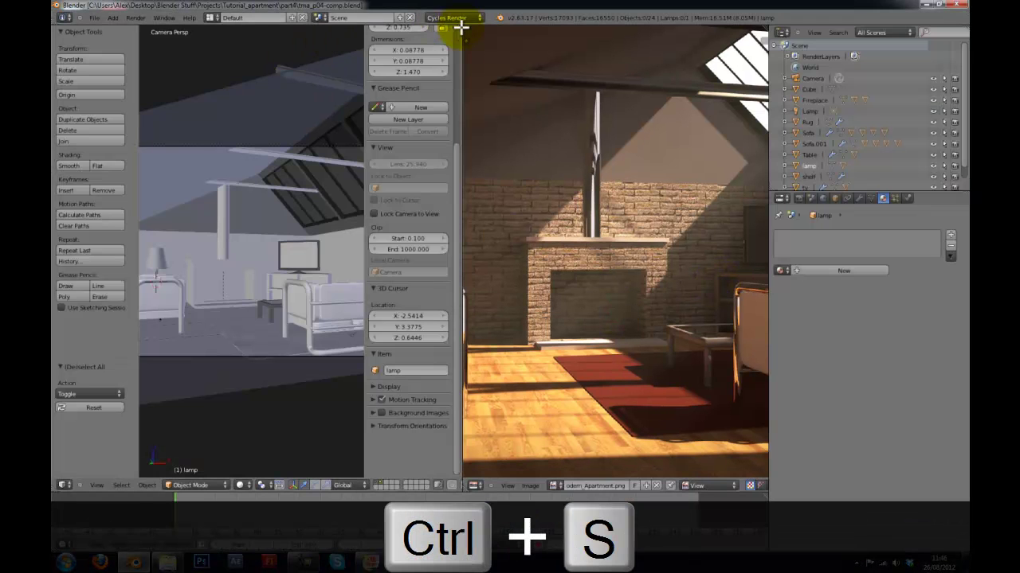
{"action": "left_click_drag", "start_coordinate": [460, 28], "coordinate": [536, 155]}
{"action": "middle_click_drag", "start_coordinate": [437, 206], "coordinate": [475, 196], "text": "shift"}
{"action": "scroll", "coordinate": [475, 198], "scroll_direction": "up", "scroll_amount": 1}
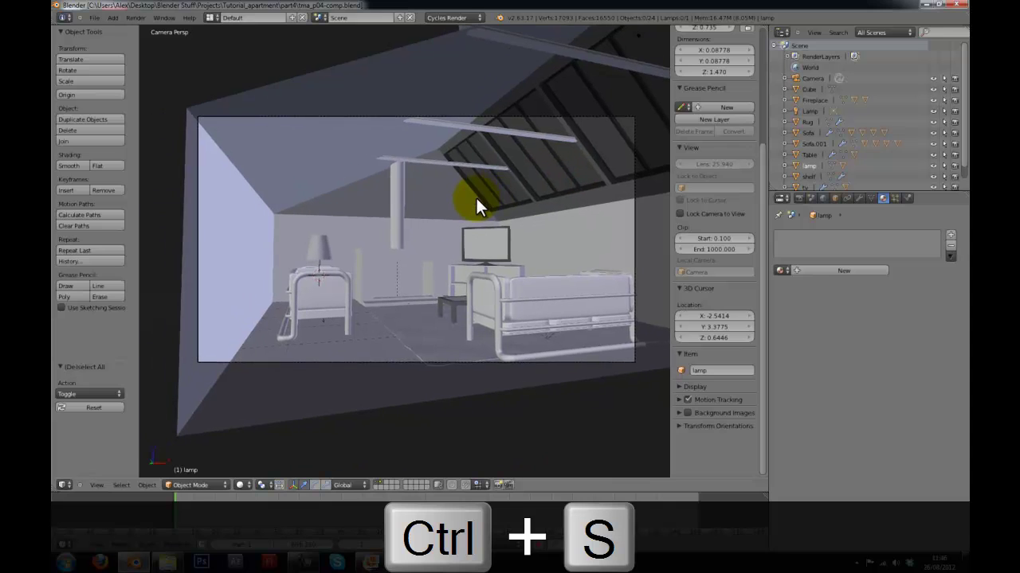
{"action": "key", "text": "ctrl+s"}
{"action": "left_click", "coordinate": [472, 213]}
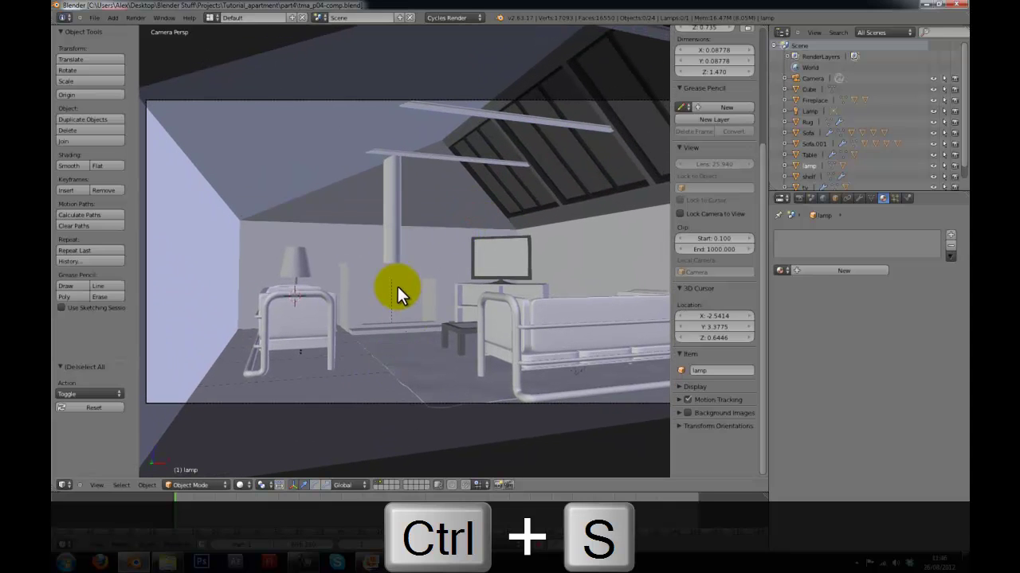